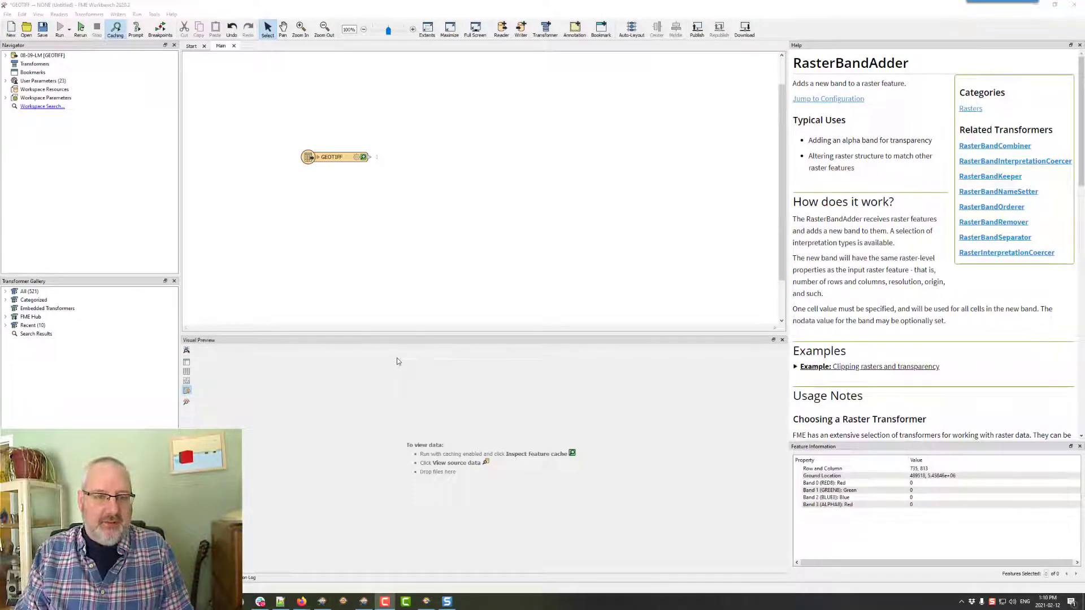
- Add a Reprojector transformer after the GEOTIFF reader
left_click(372, 161)
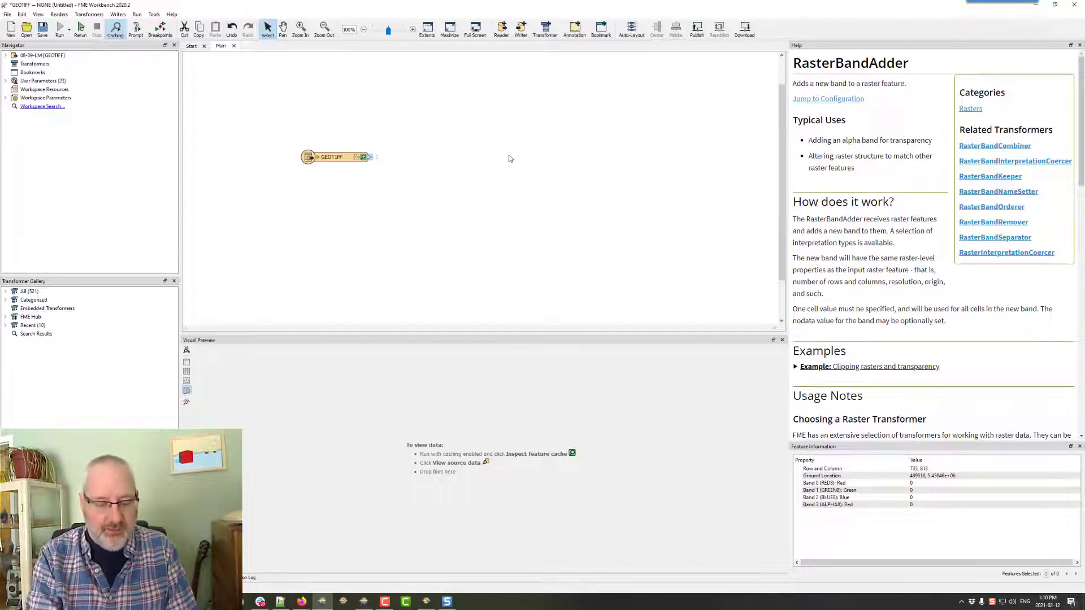
type("reprojec")
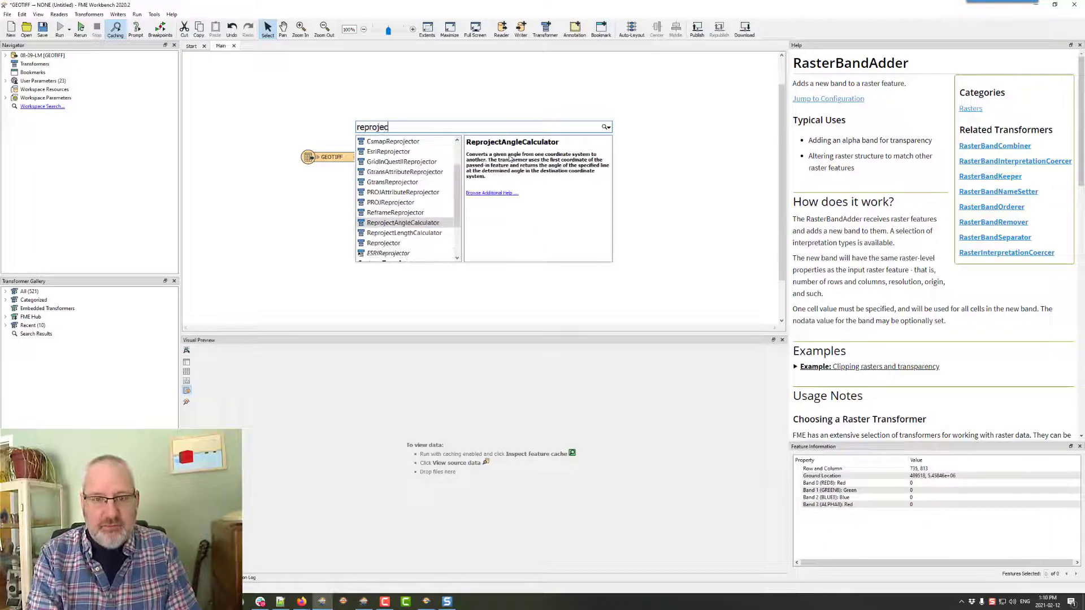
type("tor")
key("Return")
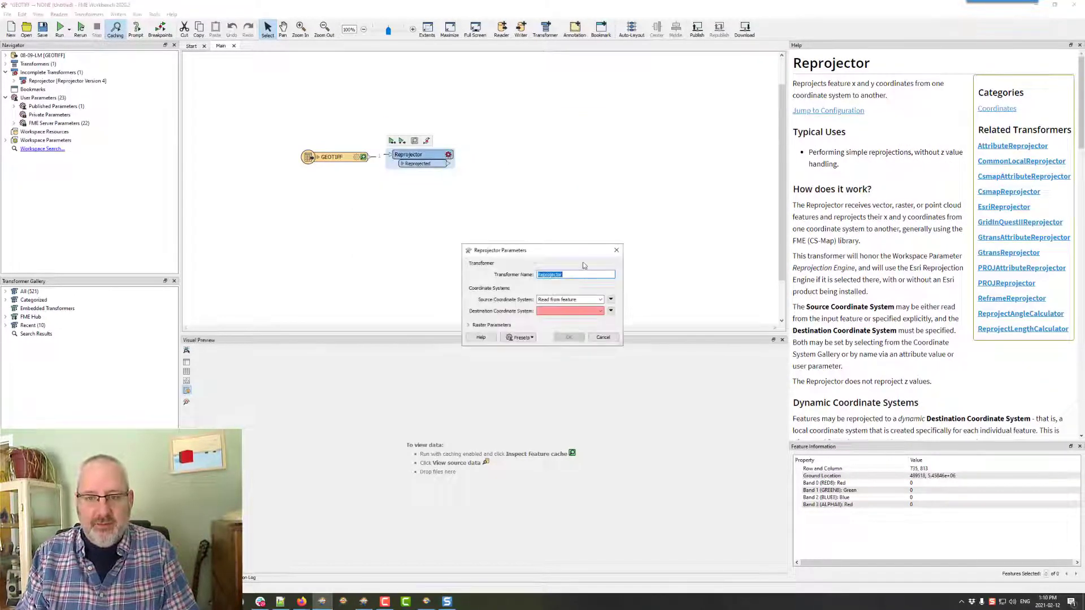
- Inspect the cached 08-09-LM feature's coordinate system on the GEOTIFF reader
left_click(581, 312)
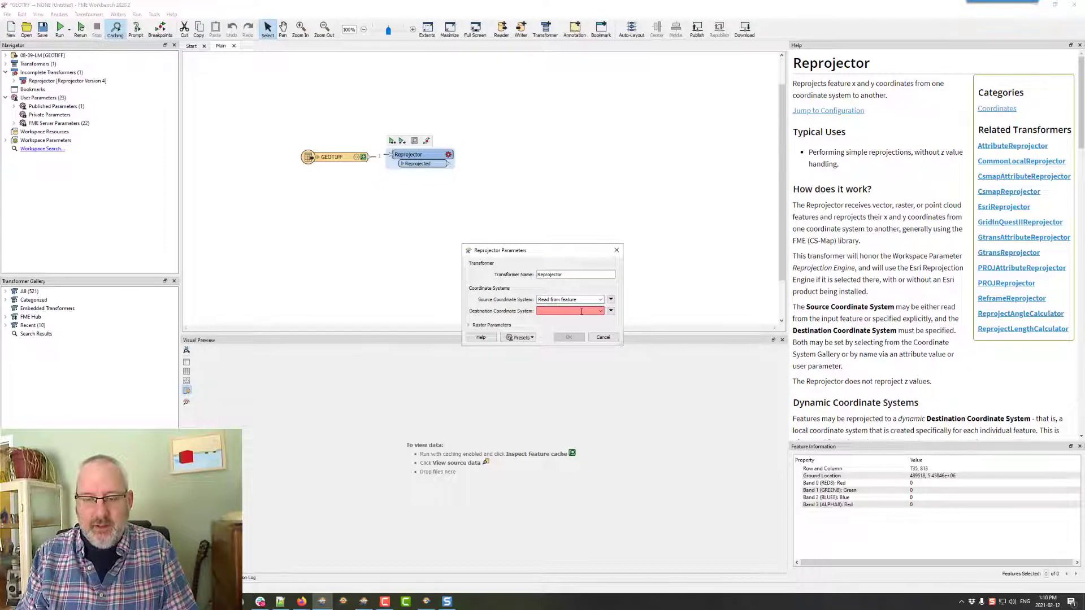
left_click(603, 338)
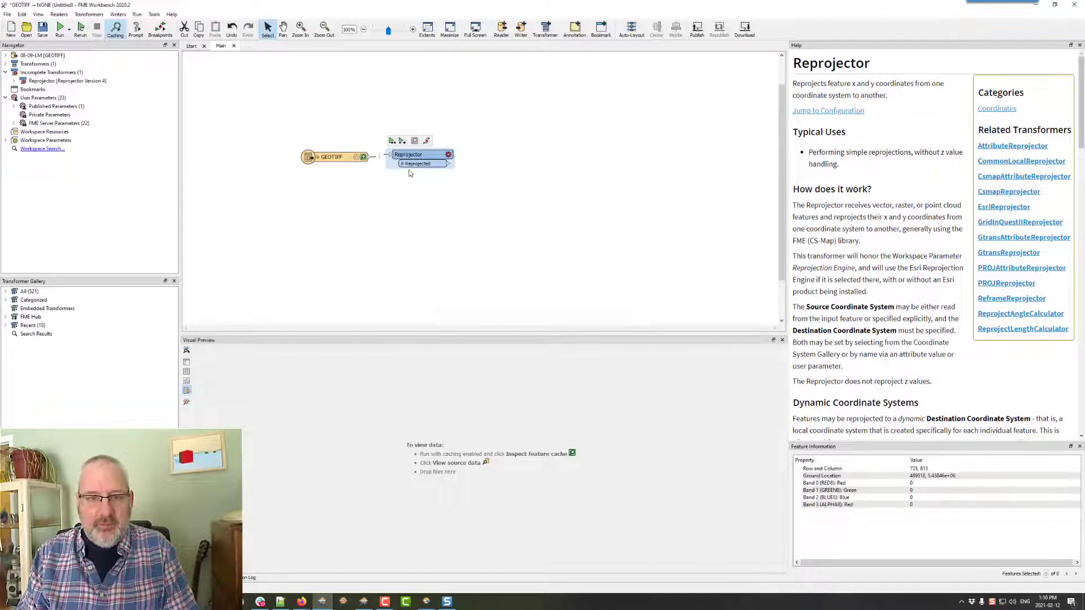
left_click(363, 157)
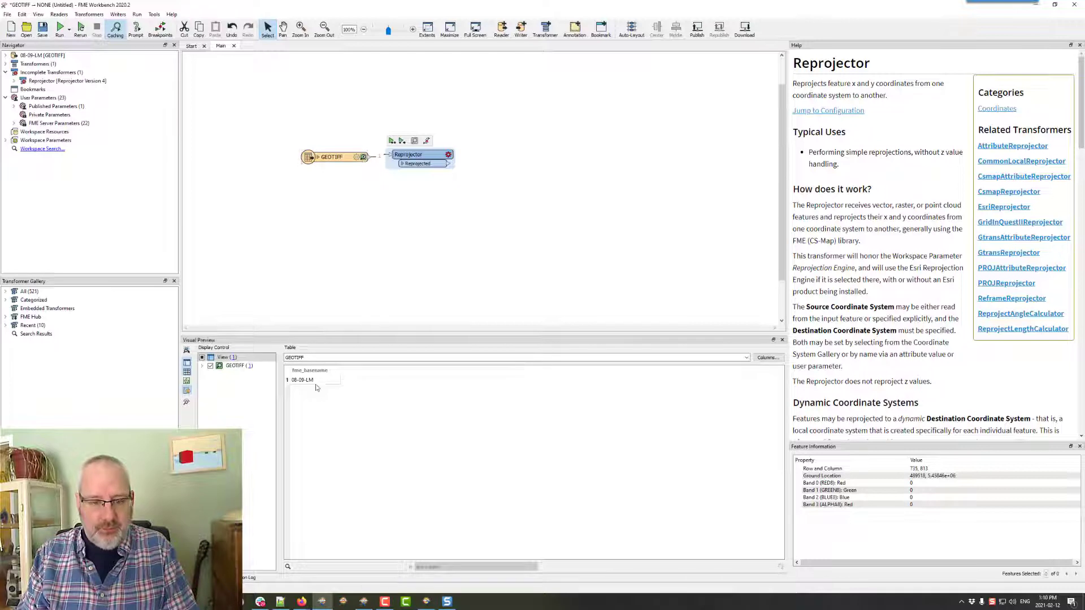
left_click(313, 385)
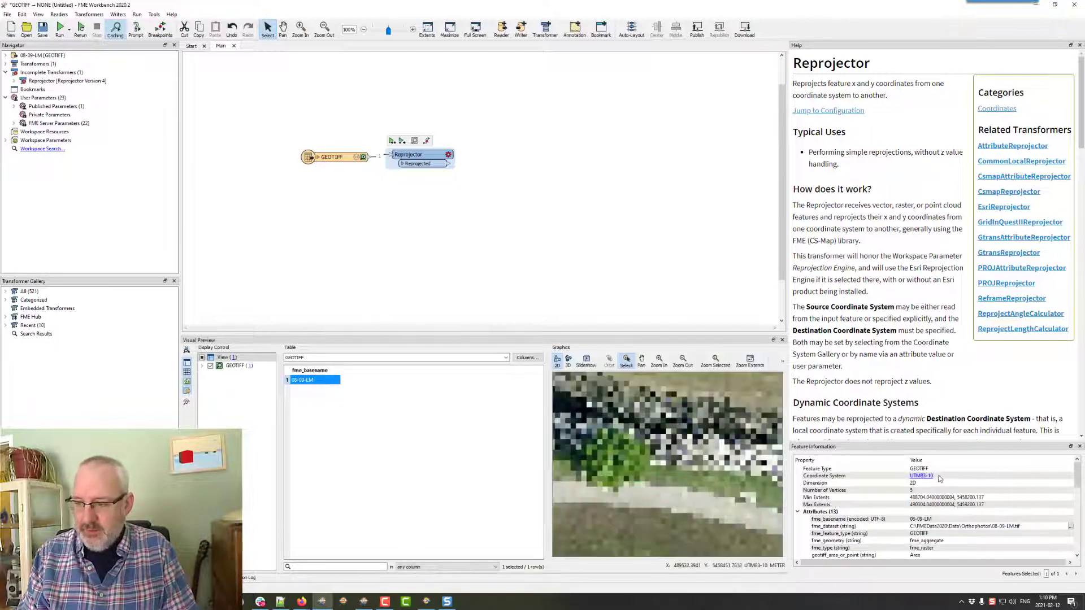
- Set the Reprojector's destination coordinate system to BCALB-83 and confirm
double_click(448, 161)
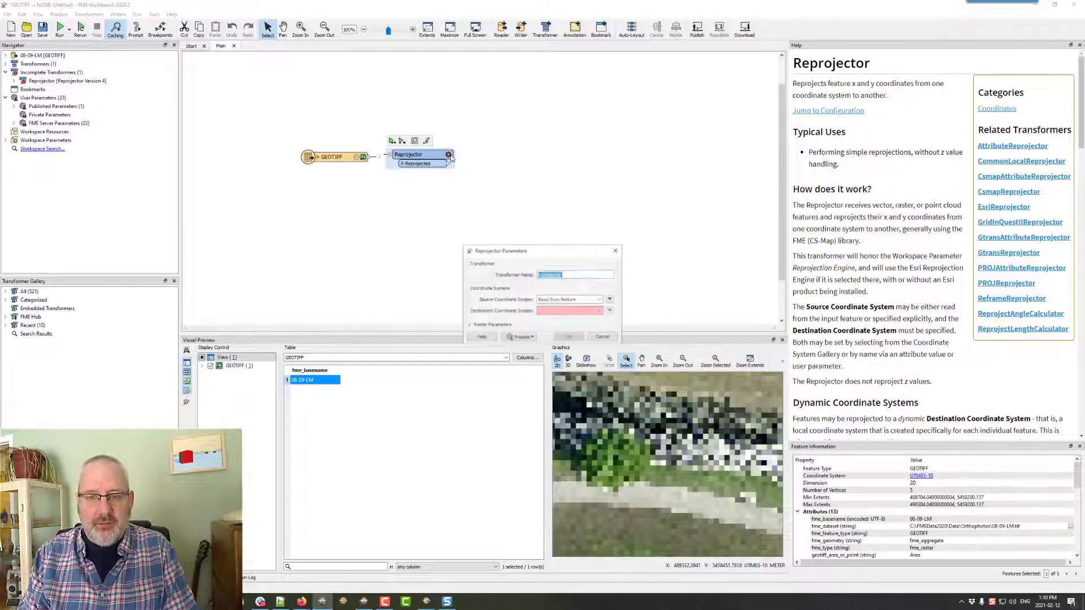
left_click(600, 311)
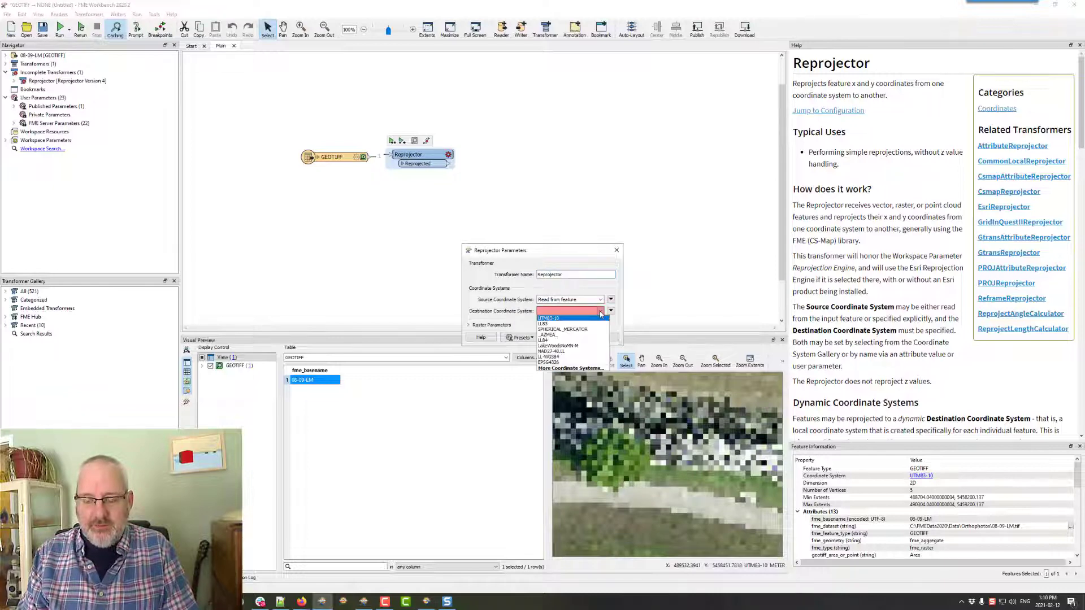
left_click(563, 310)
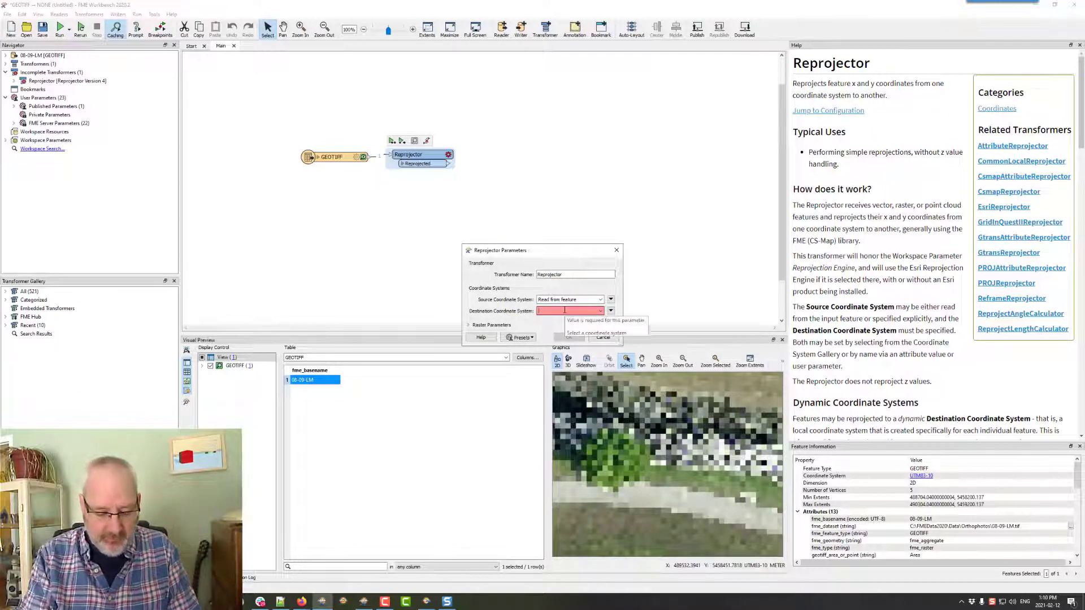
type("bc")
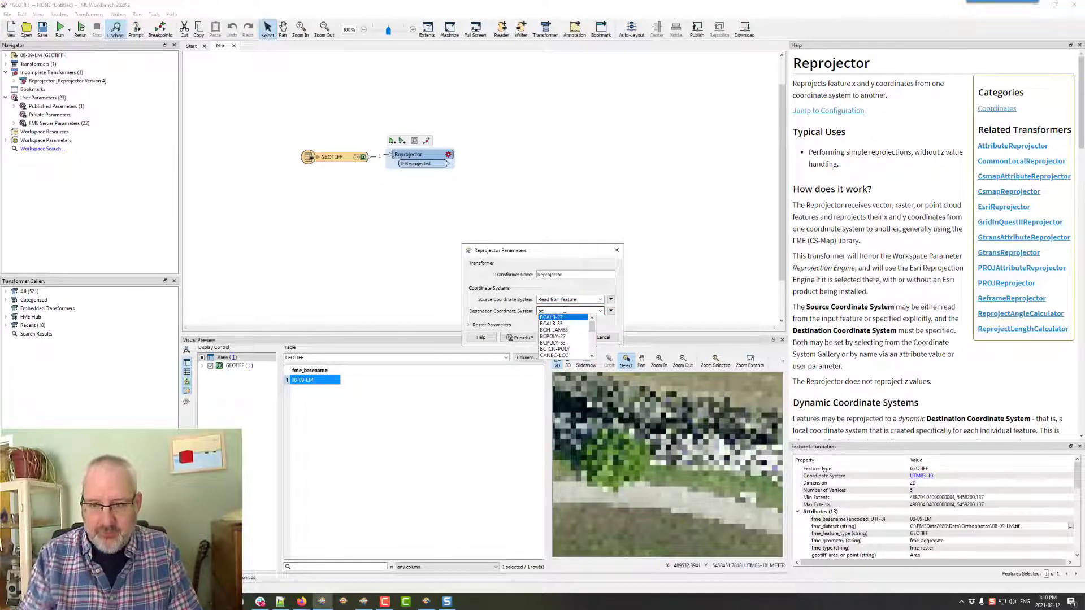
left_click(553, 324)
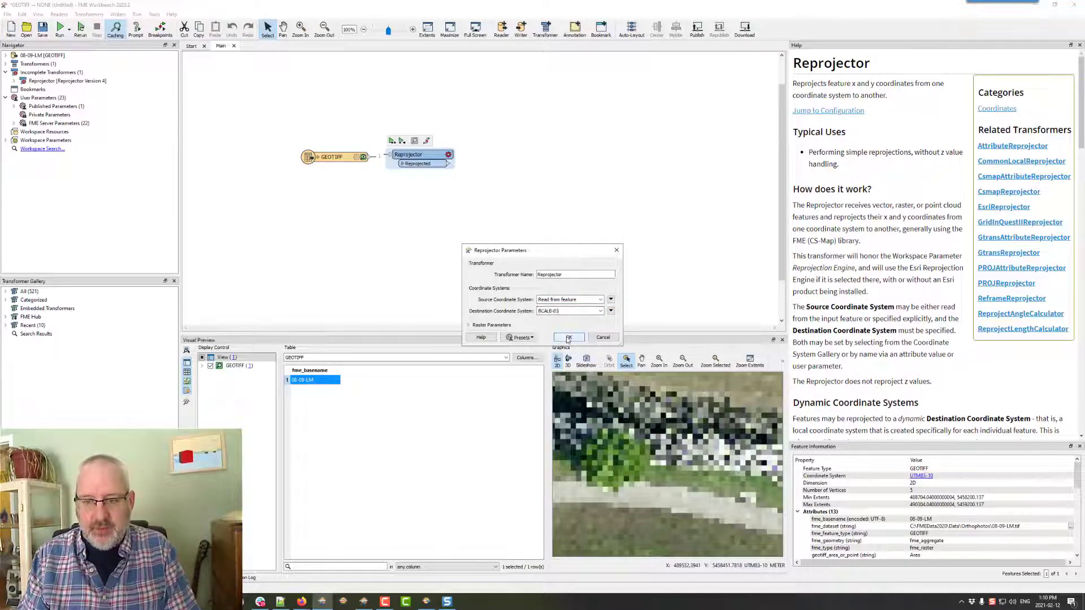
left_click(568, 338)
- Run the workspace and read the band values of black border cells near the top-left corner
left_click(391, 141)
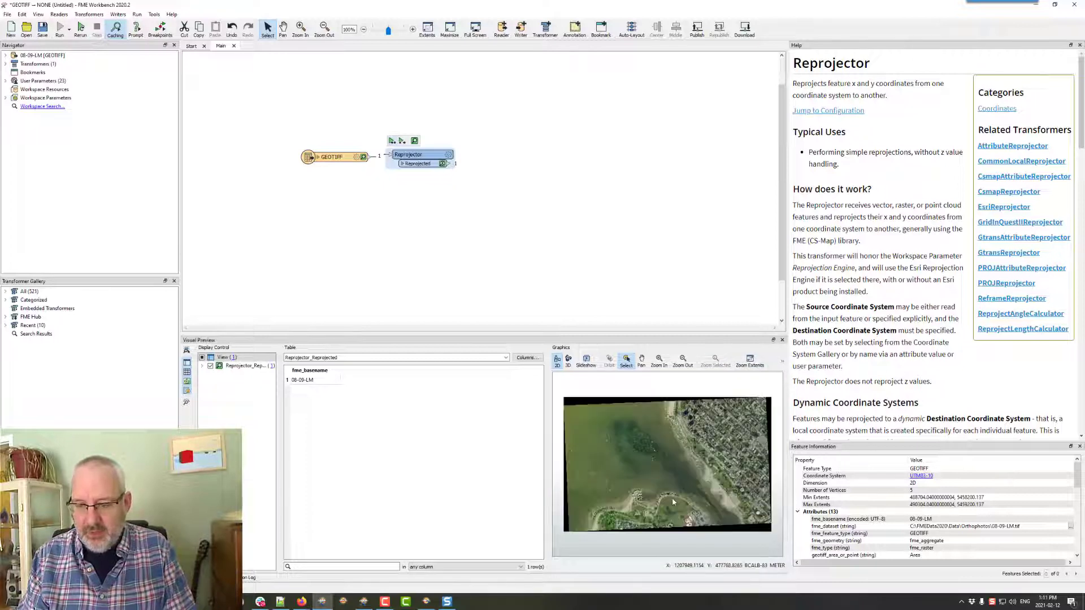
left_click(585, 401)
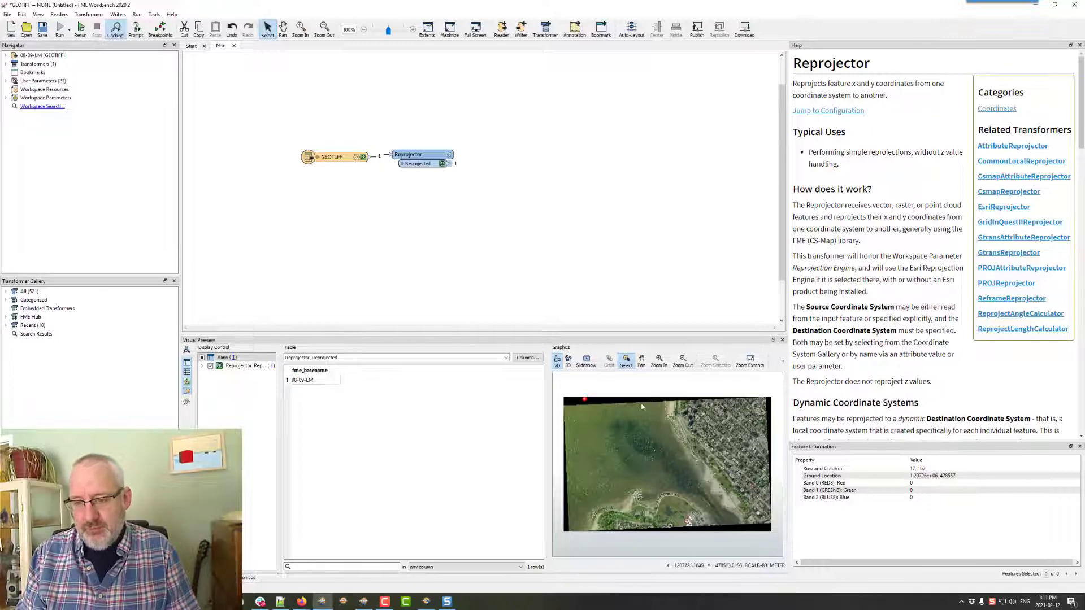
left_click(584, 394)
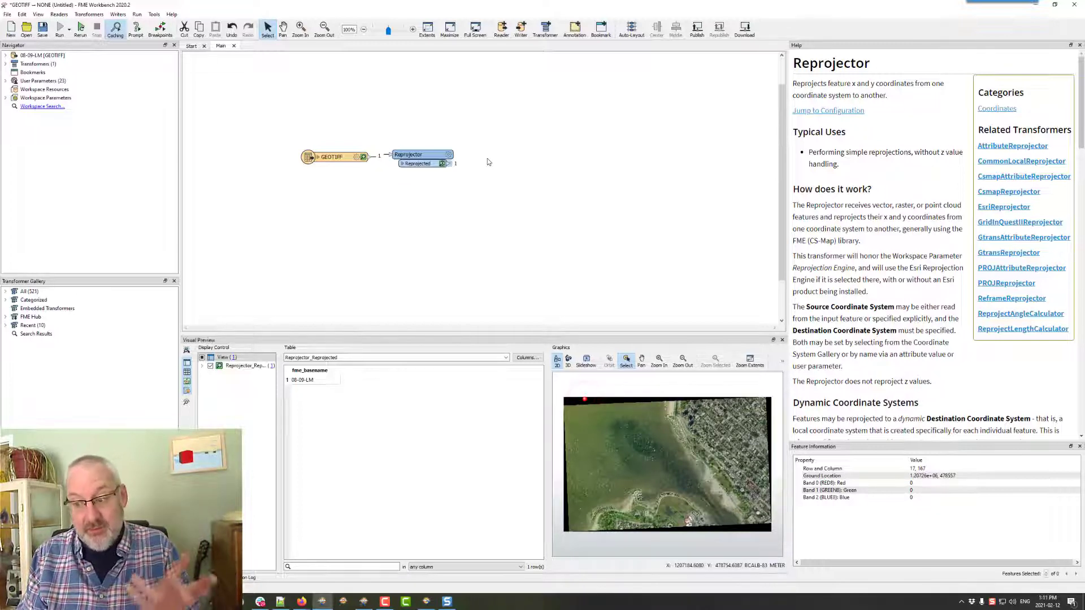
- Add a RasterExpressionEvaluator and place it beside the Reprojector
left_click(452, 165)
type("ree")
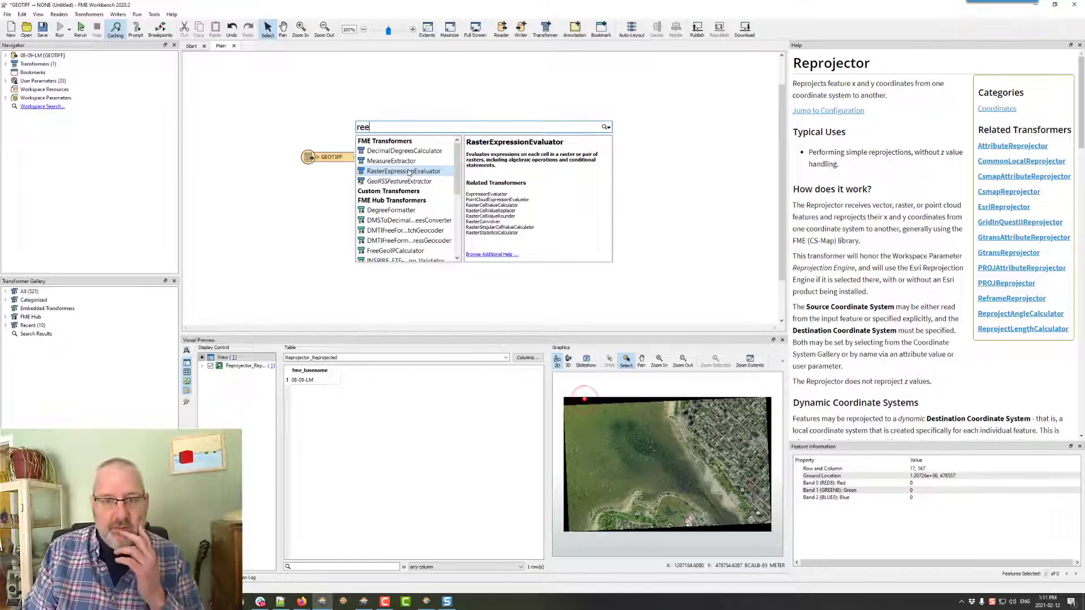
double_click(441, 170)
left_click_drag(436, 177, 495, 157)
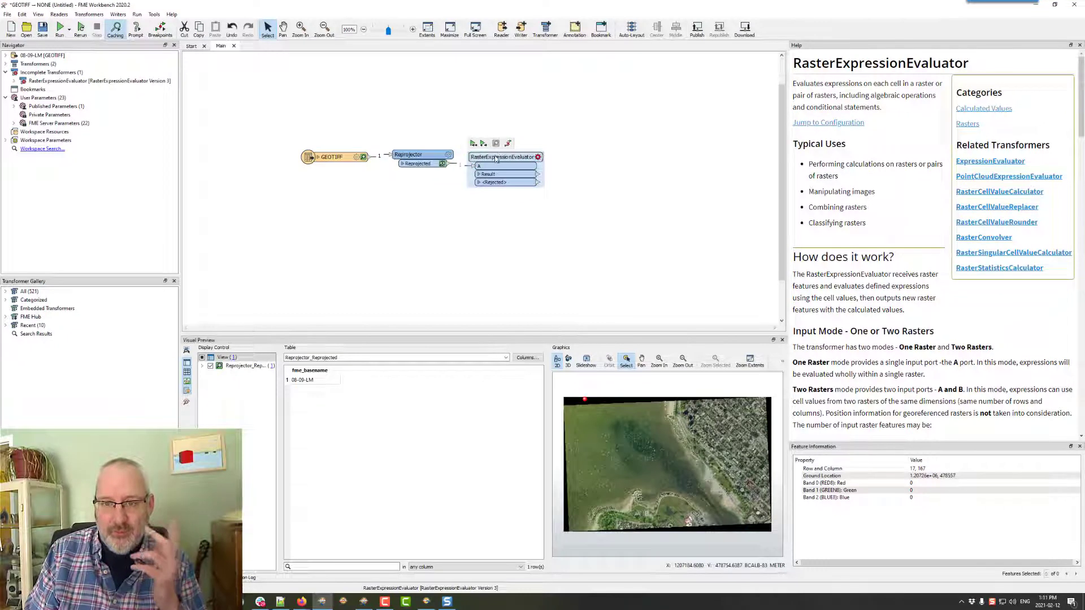
- Define three evaluator bands interpreted as Red8, Green8 and Blue8, then confirm
left_click(538, 158)
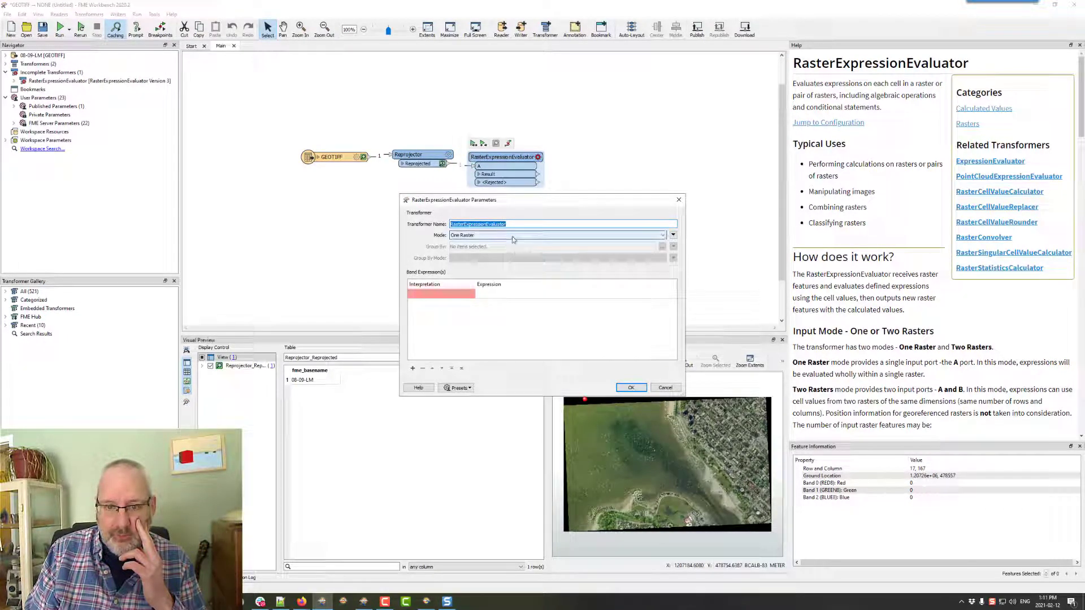
left_click(457, 295)
left_click(457, 295)
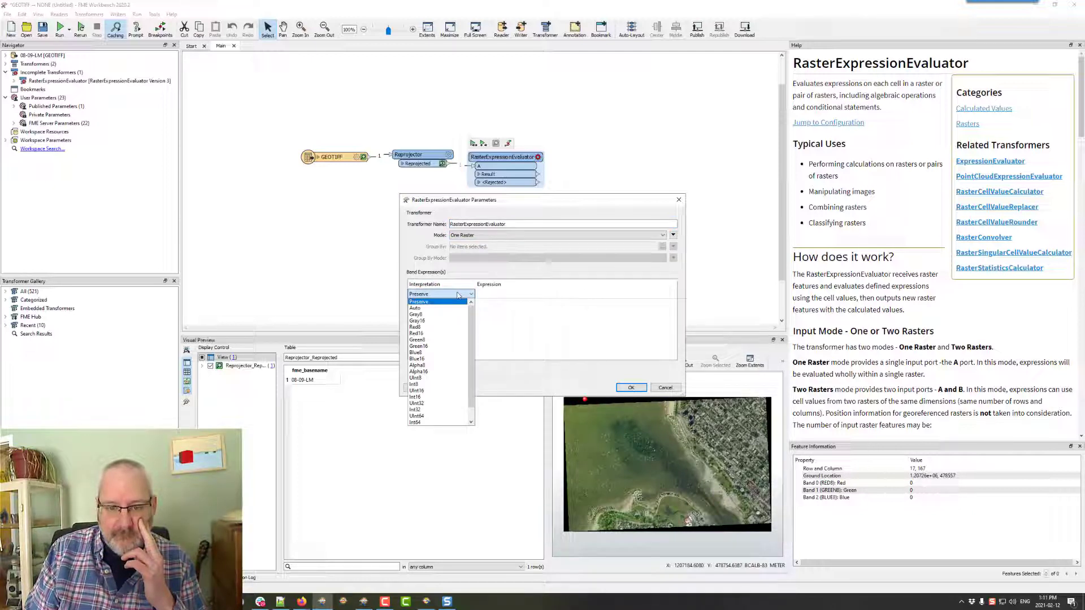
left_click(416, 326)
left_click(432, 304)
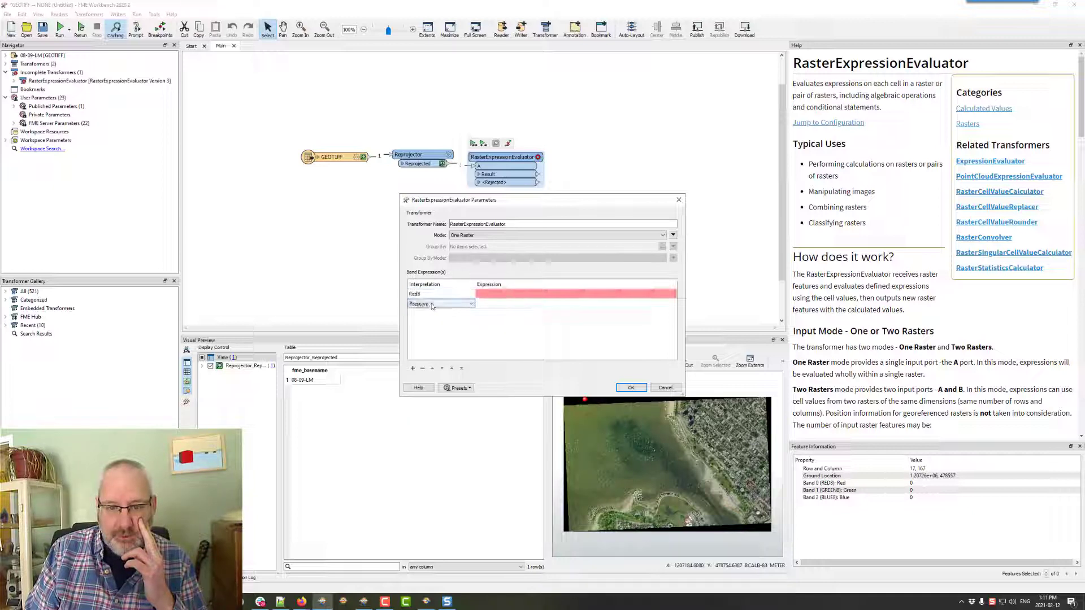
left_click(432, 304)
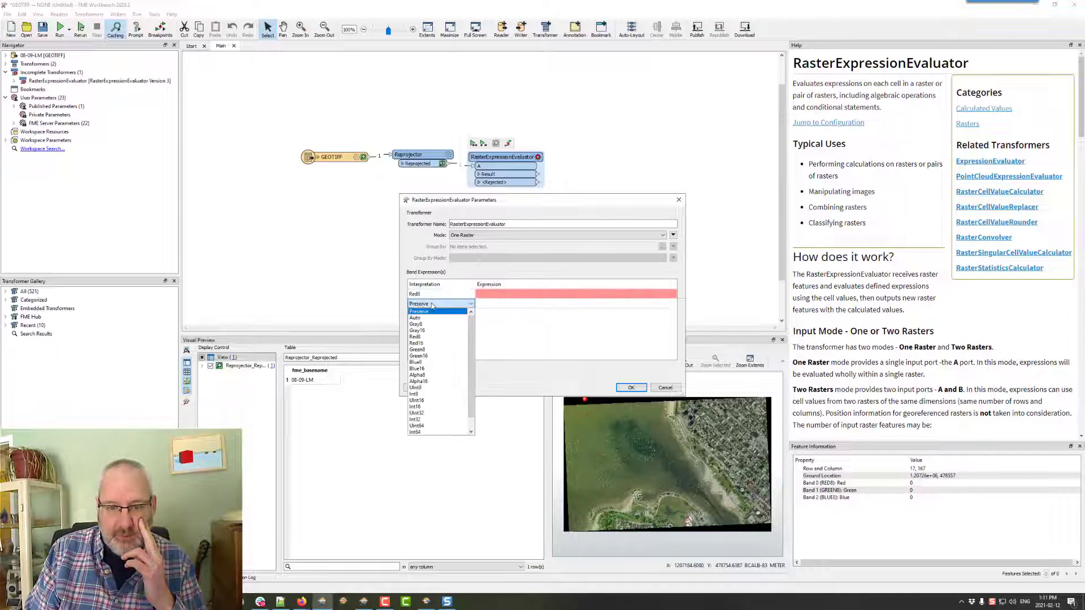
left_click(426, 350)
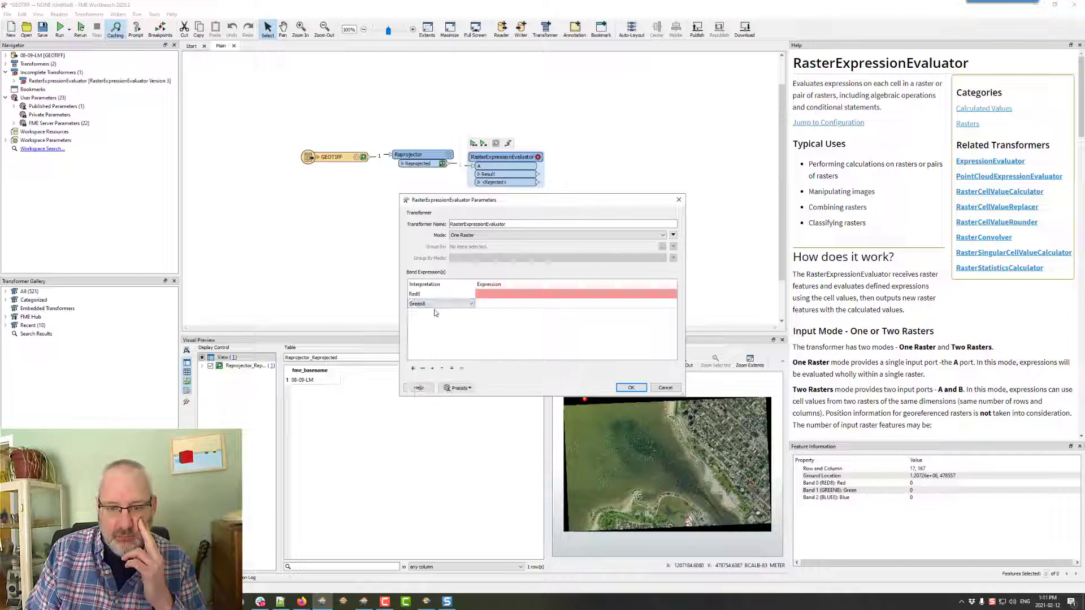
left_click(427, 314)
left_click(427, 315)
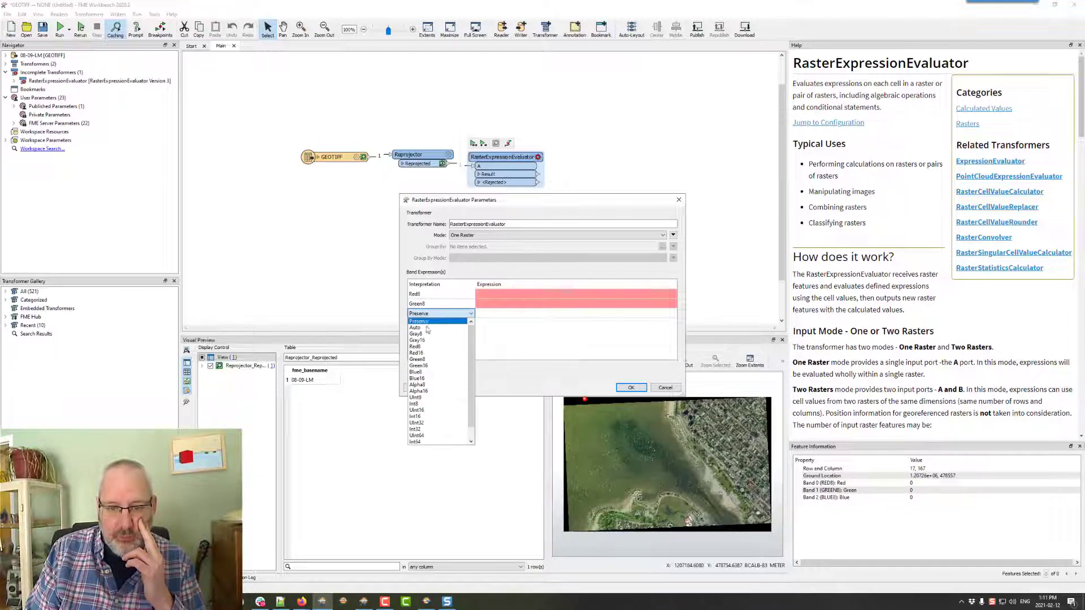
left_click(426, 370)
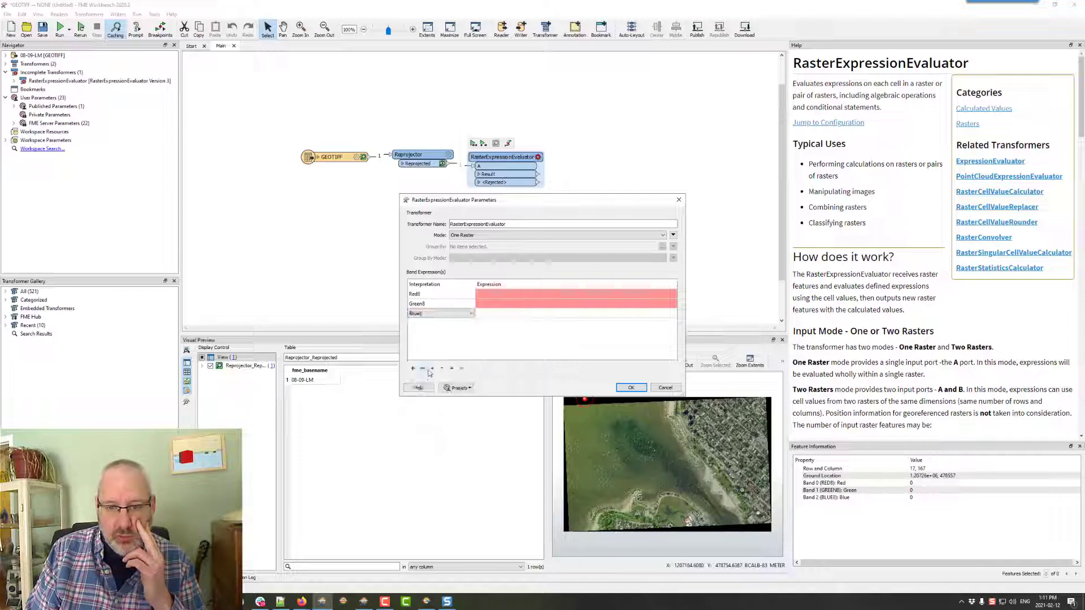
left_click(489, 295)
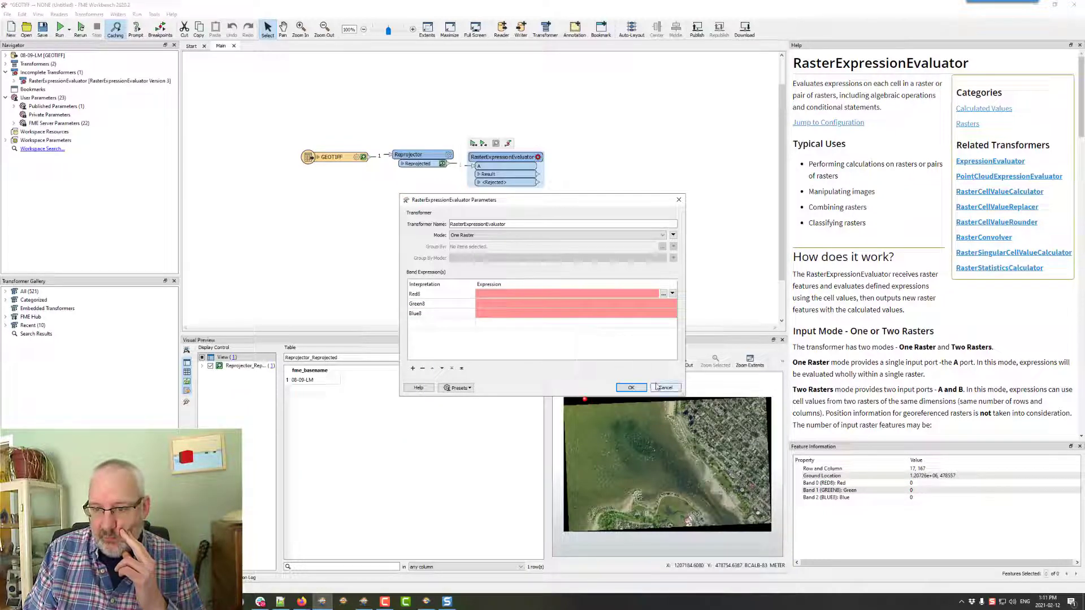
left_click(630, 388)
- Scroll the RasterExpressionEvaluator help past the color-to-grayscale example to the Two Raster Mode example
scroll(933, 323, "down", 5)
scroll(932, 322, "down", 10)
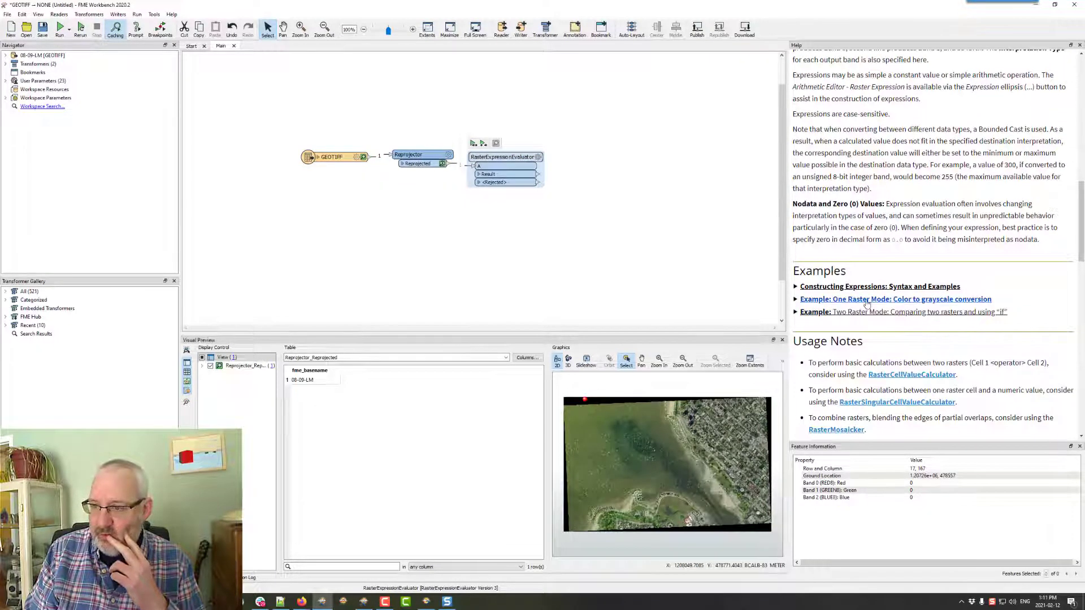
left_click(876, 299)
scroll(877, 282, "down", 3)
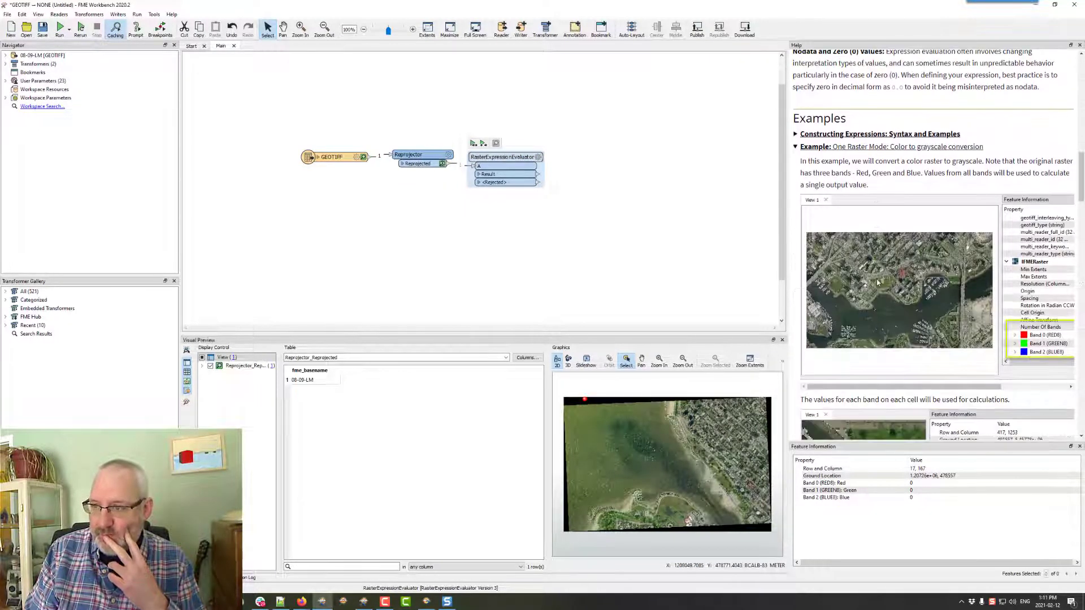
scroll(877, 282, "down", 5)
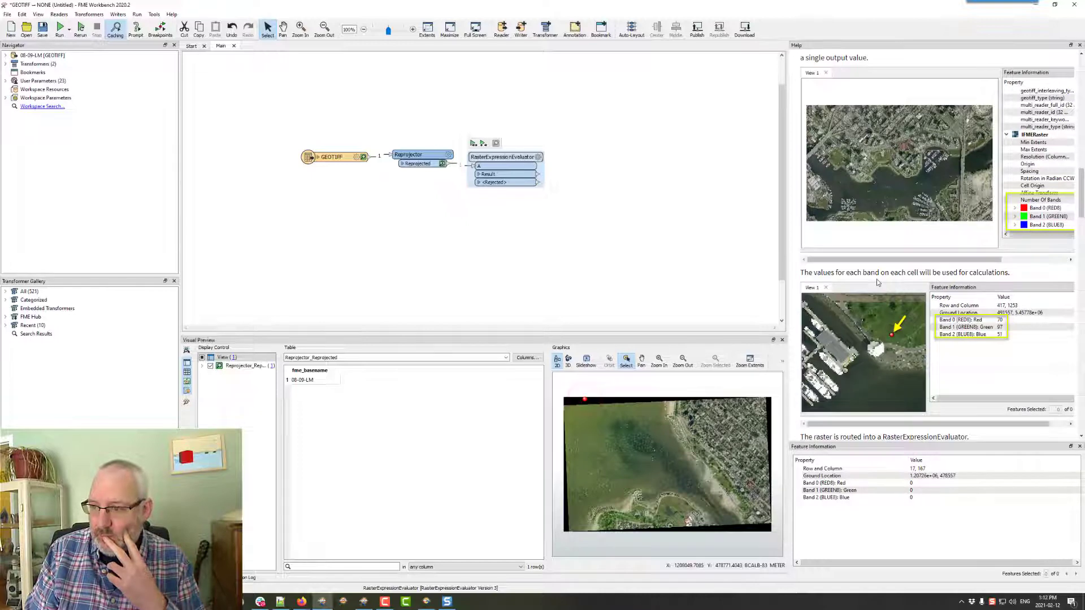
scroll(878, 283, "down", 4)
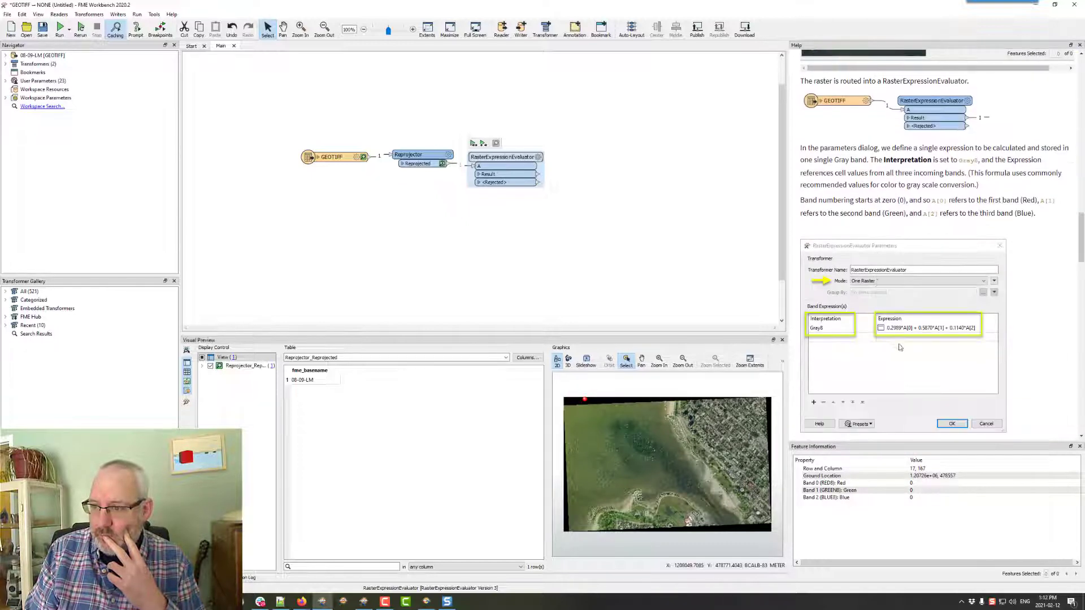
scroll(912, 335, "down", 8)
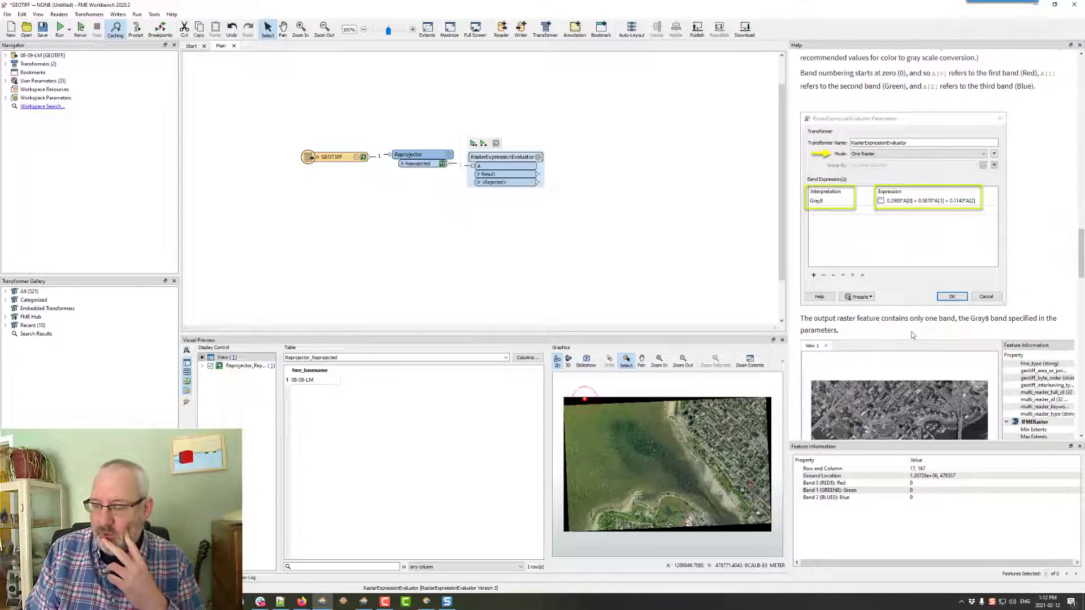
scroll(911, 335, "down", 2)
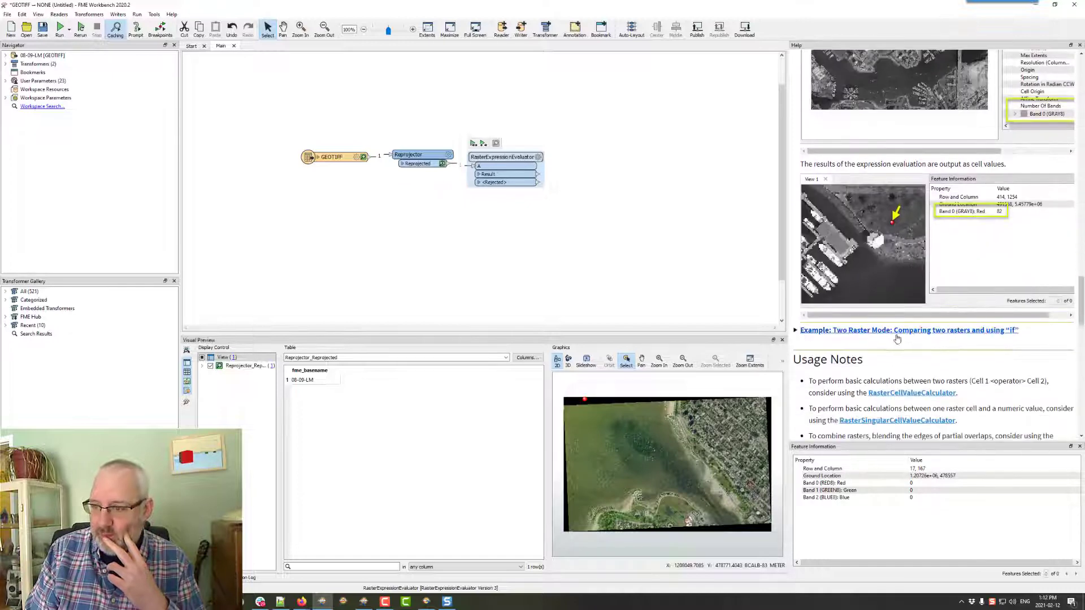
scroll(916, 304, "down", 3)
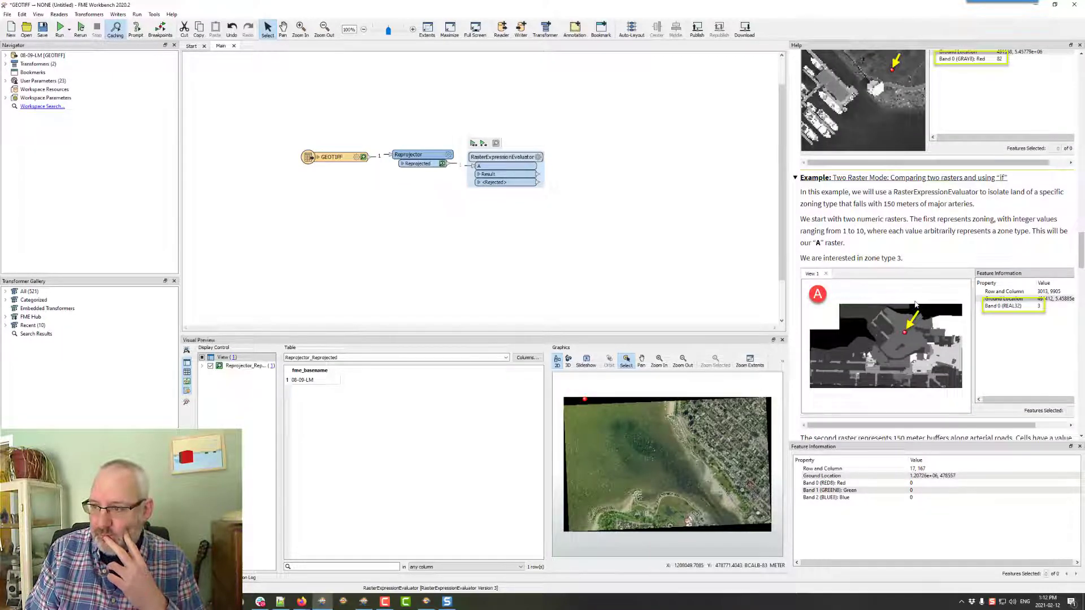
scroll(916, 304, "down", 12)
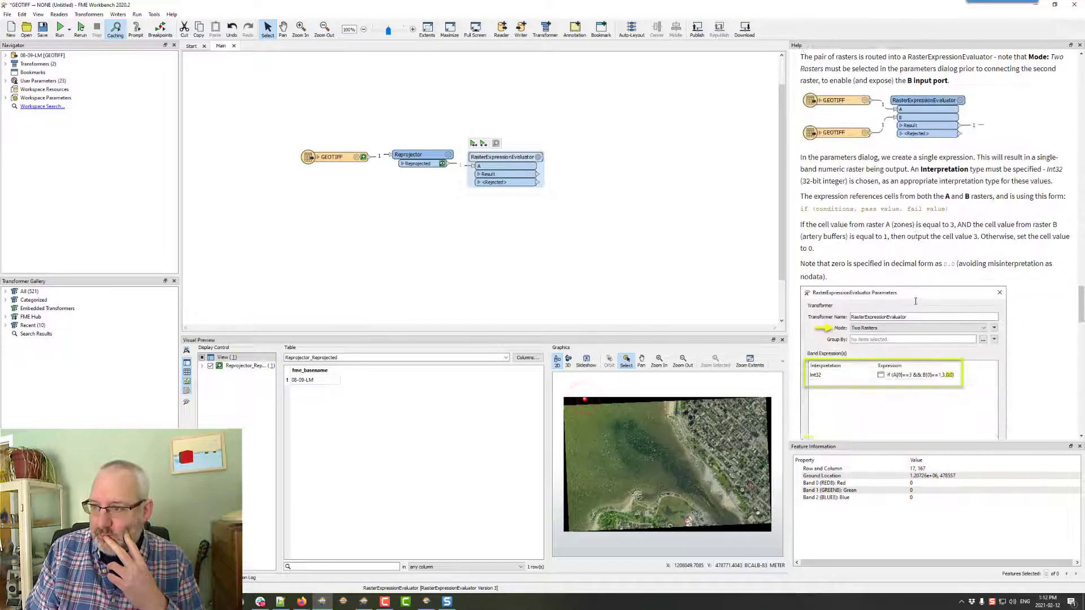
scroll(915, 302, "down", 1)
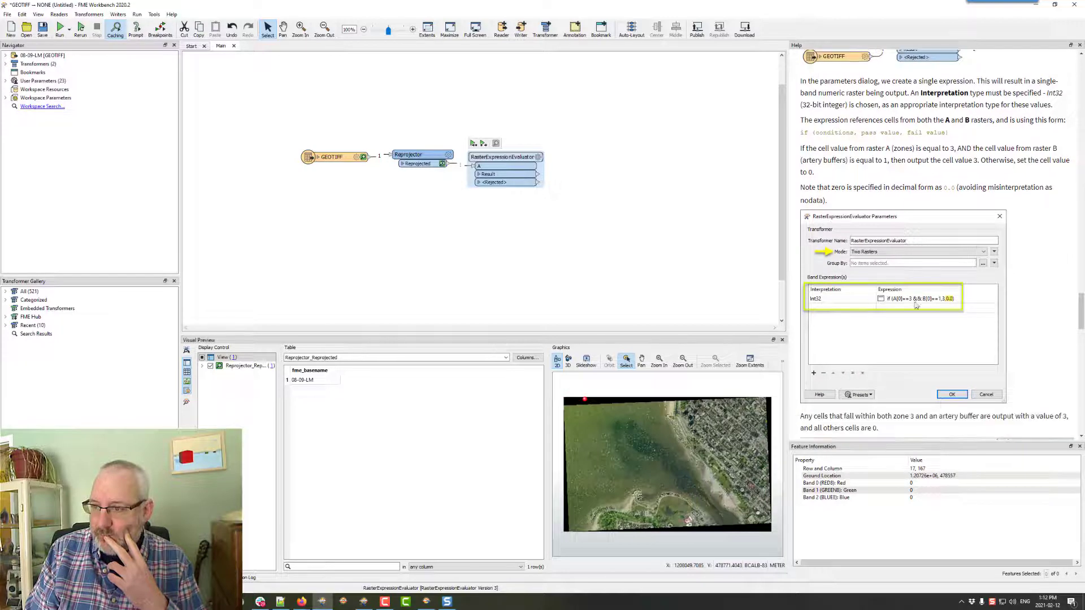
- Enter the Red8 expression if (A[0]==0 && A[1]==0 && A[2]==0,255,A[0])
left_click(537, 157)
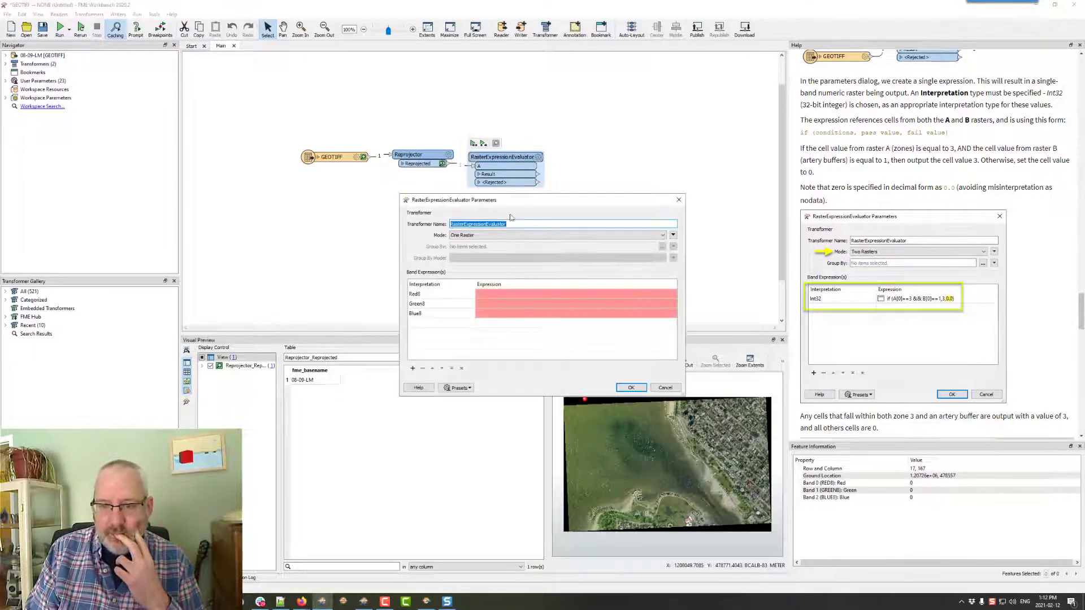
left_click(493, 296)
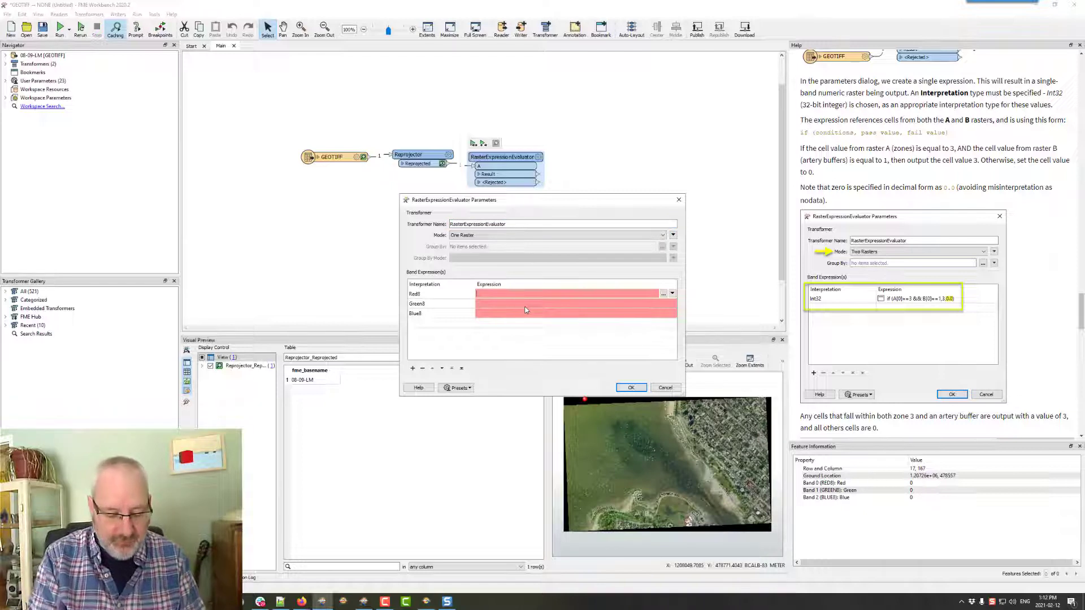
type("if A[")
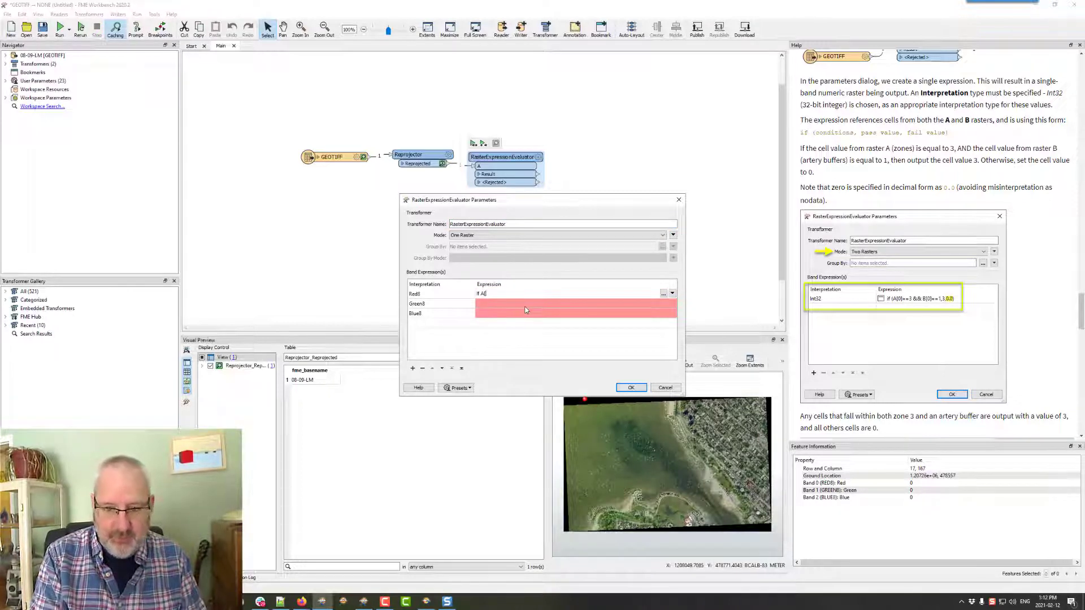
type("0]=")
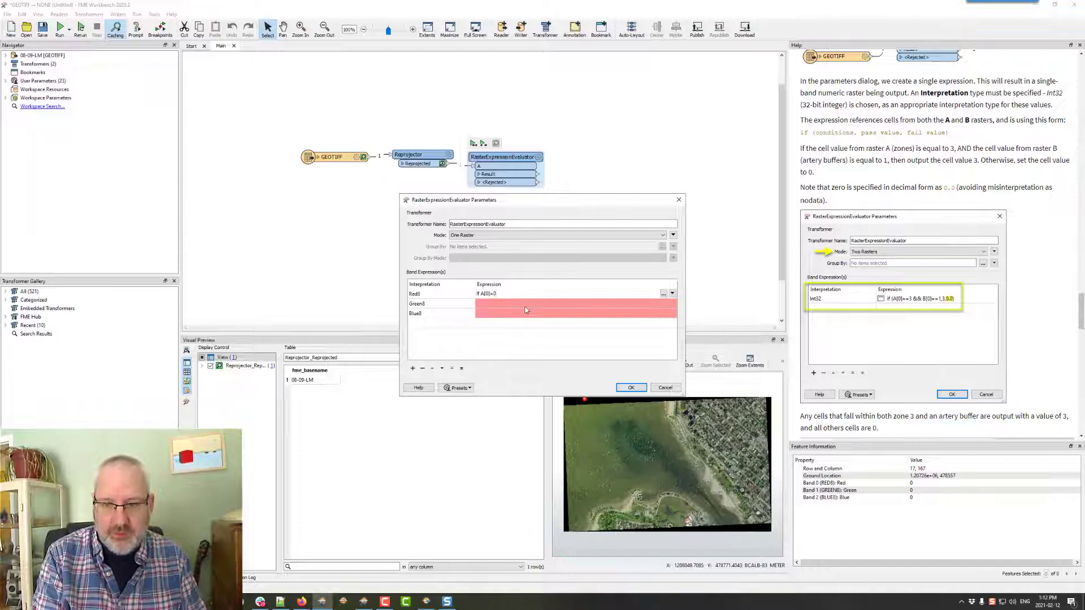
type("0 && A[1")
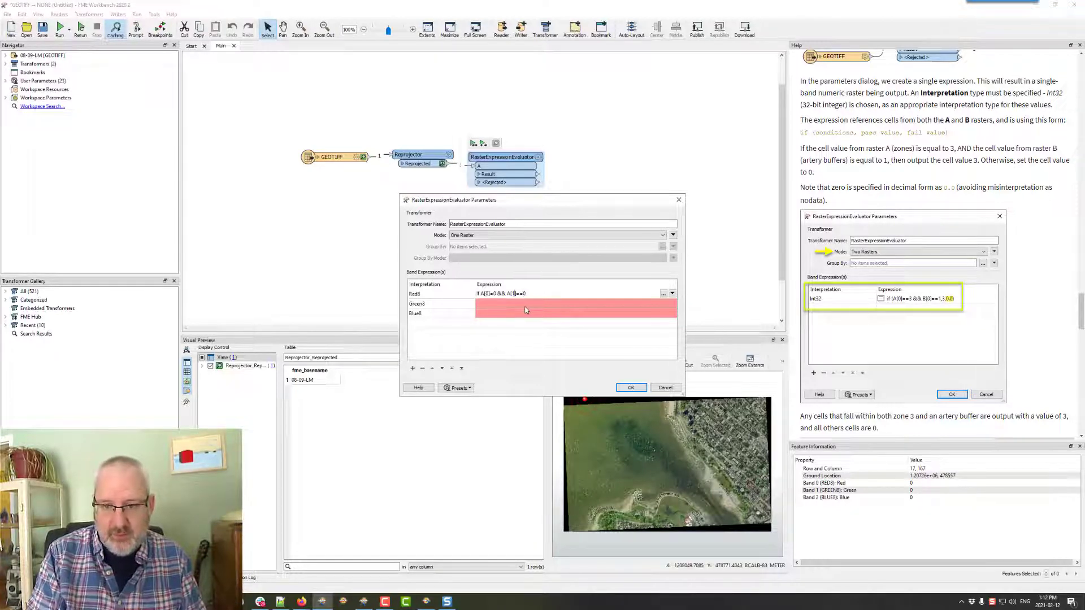
key("Left")
key("Left")
key("Left")
key("Left")
key("Left")
key("Left")
key("Left")
type("=")
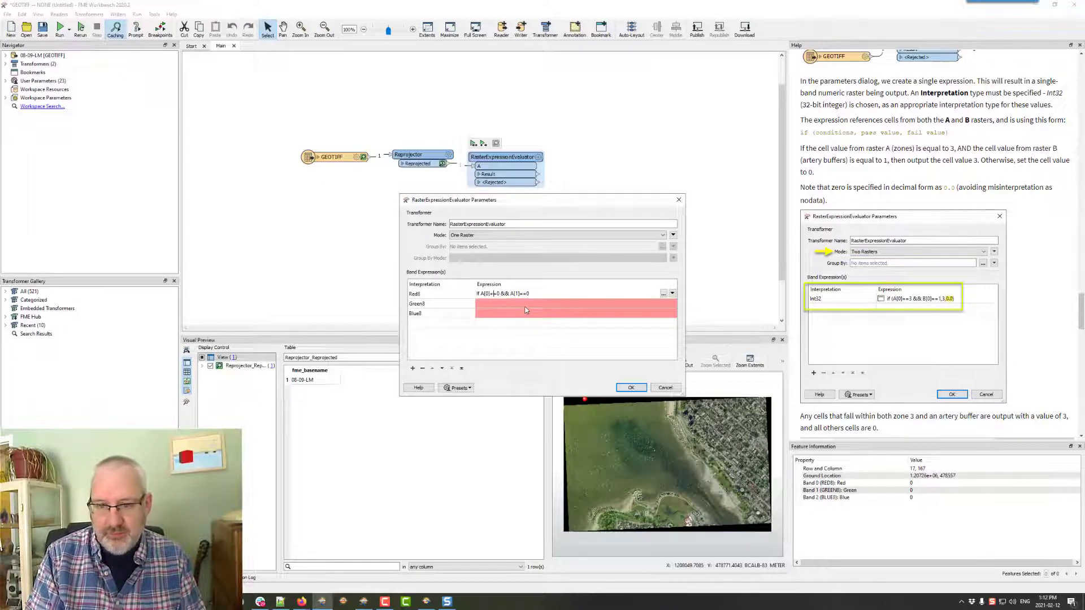
key("Right")
key("Right")
key("Right")
key("Right")
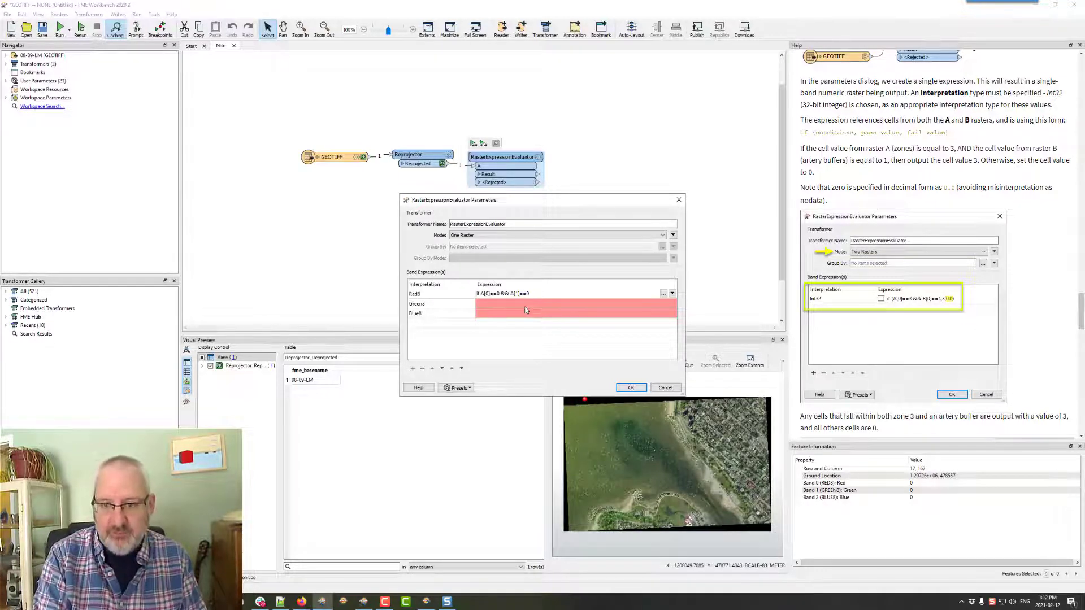
type("&&")
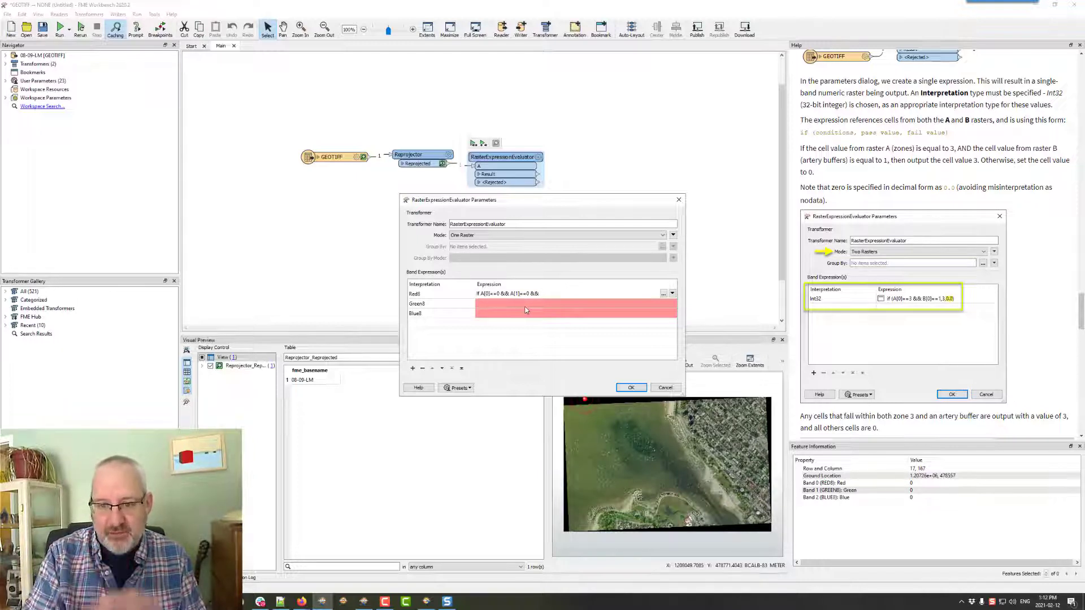
type(" A[2]")
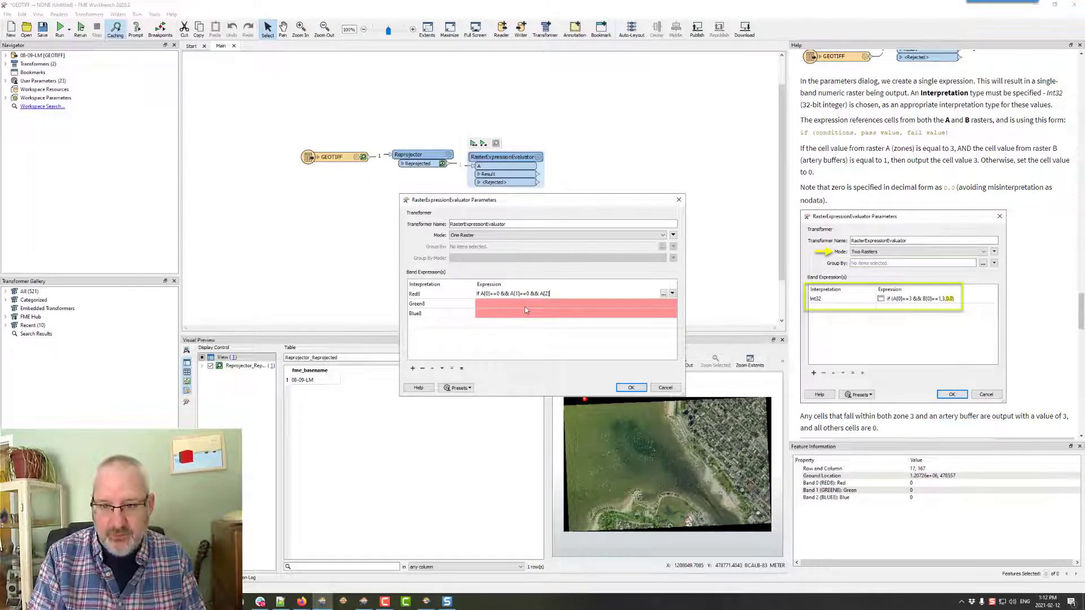
type("==0")
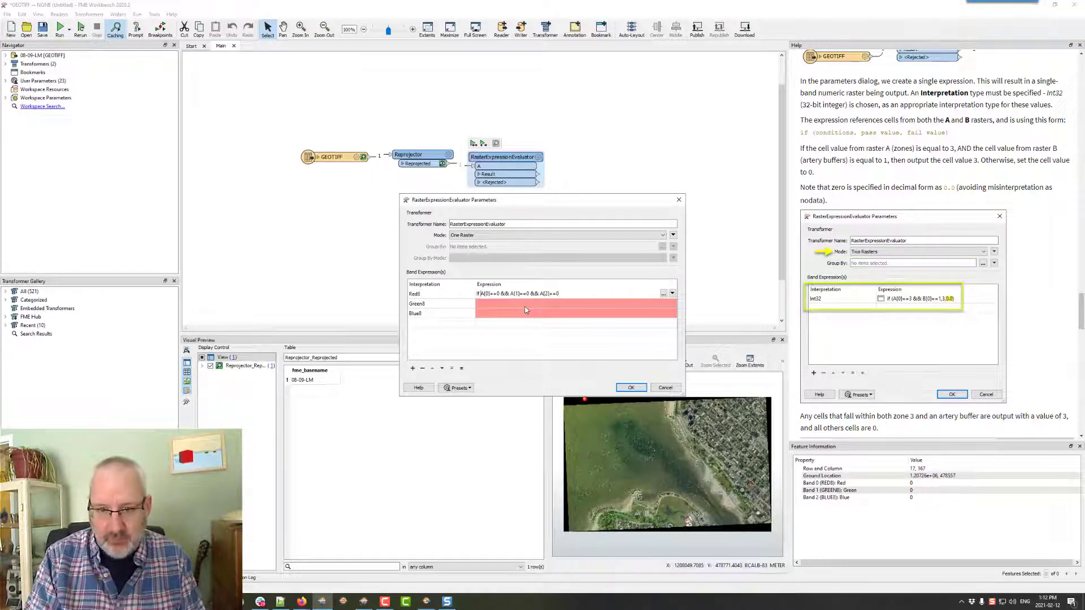
type("(")
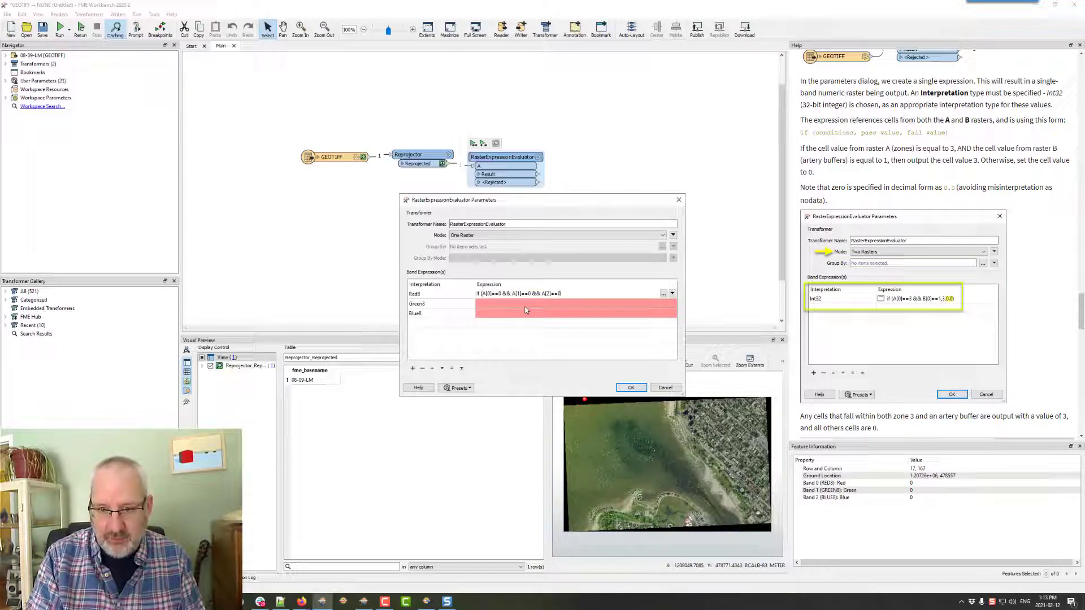
key("End")
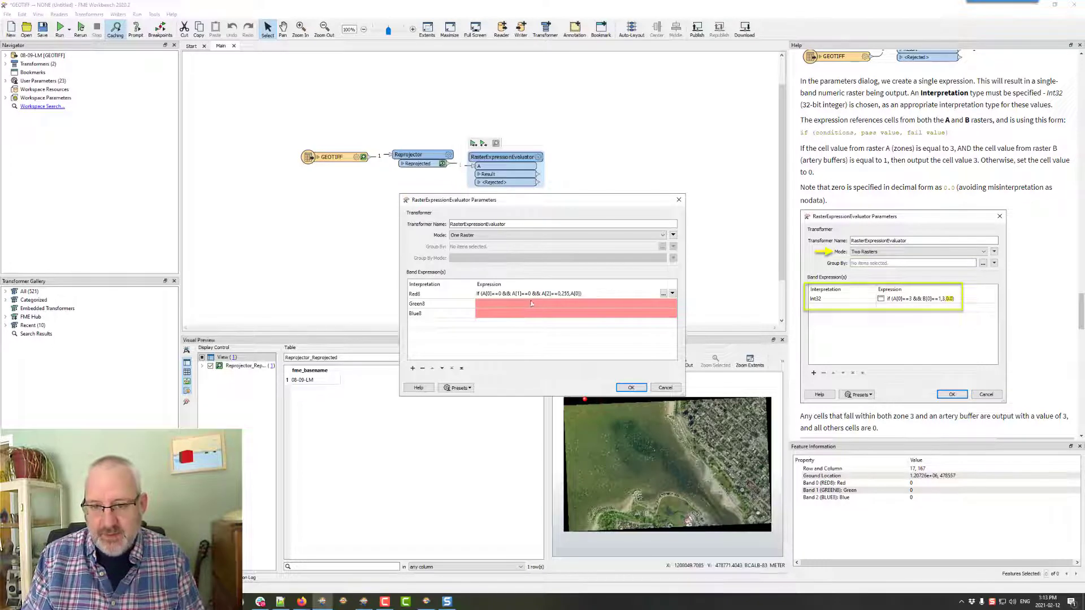
- Copy the Red8 expression into the Green8 and Blue8 bands
key("ctrl+a")
key("ctrl+c")
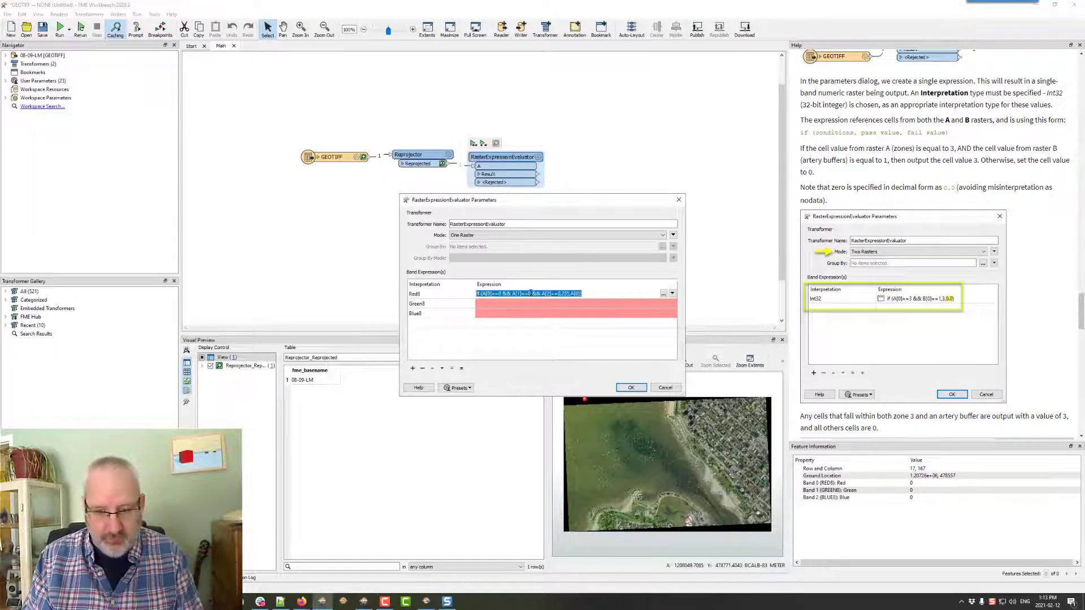
left_click(511, 303)
key("ctrl+v")
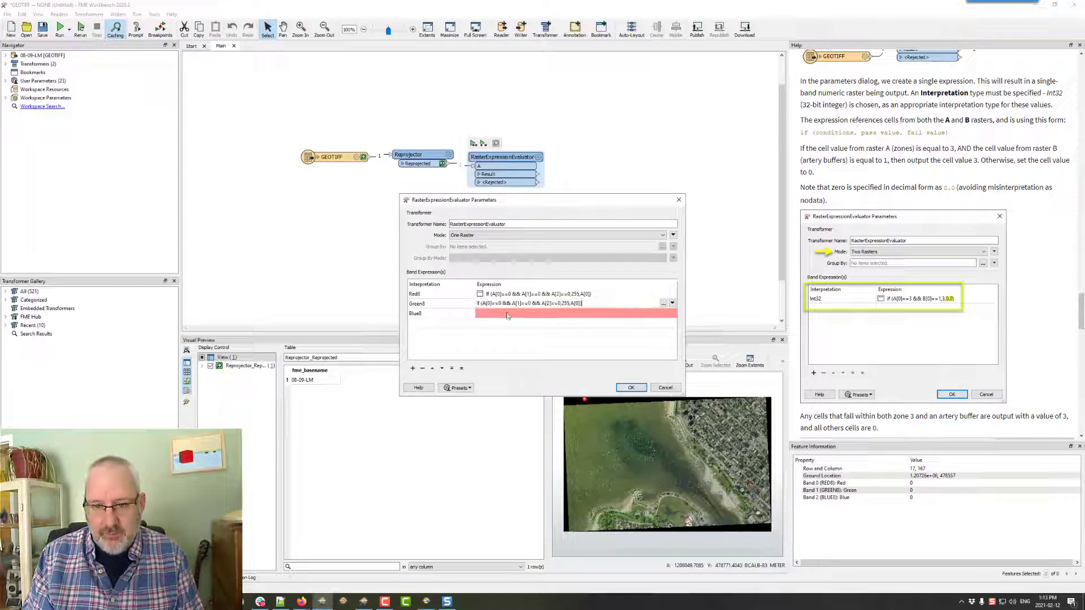
left_click(507, 314)
type("If (A[0]==0 && A[1]==0 && A[2]==0,255,A[0])")
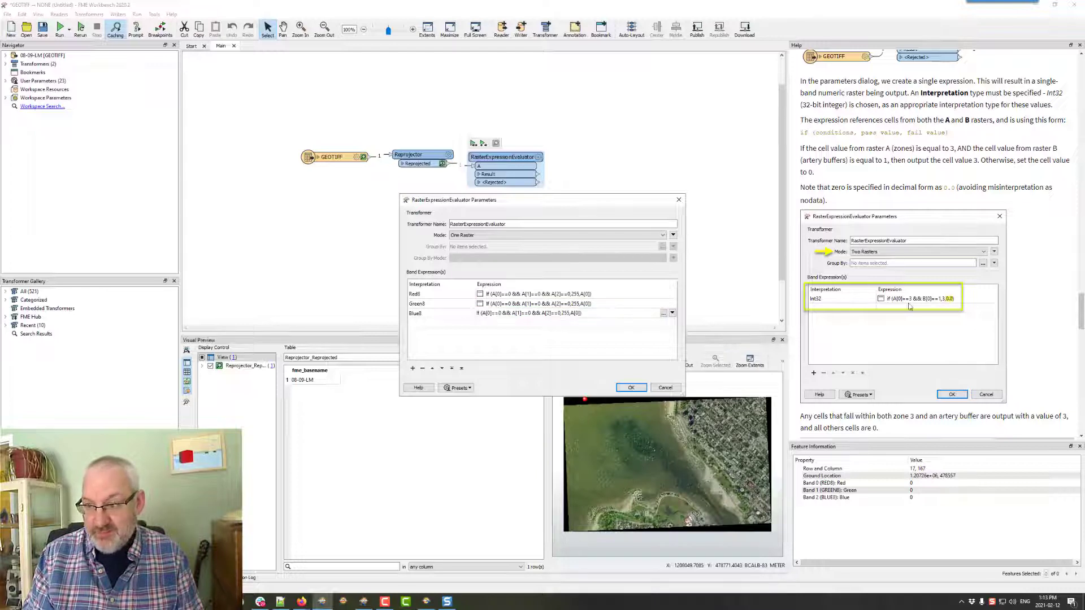
- Change the Green8 and Blue8 fallback values to A[1] and A[2] and confirm
left_click(588, 304)
left_click(588, 303)
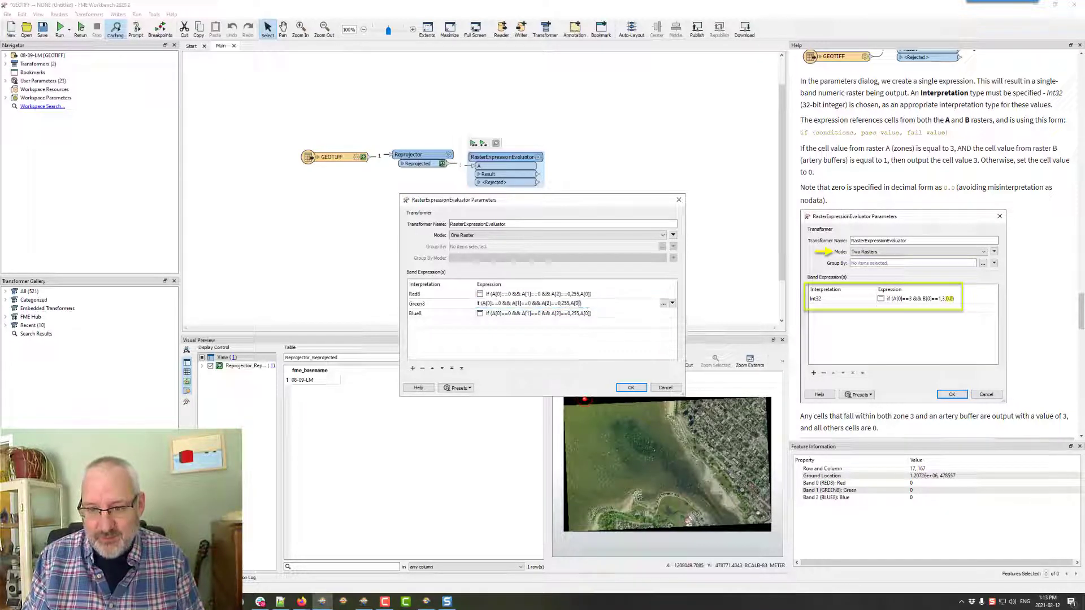
double_click(586, 314)
left_click(576, 314)
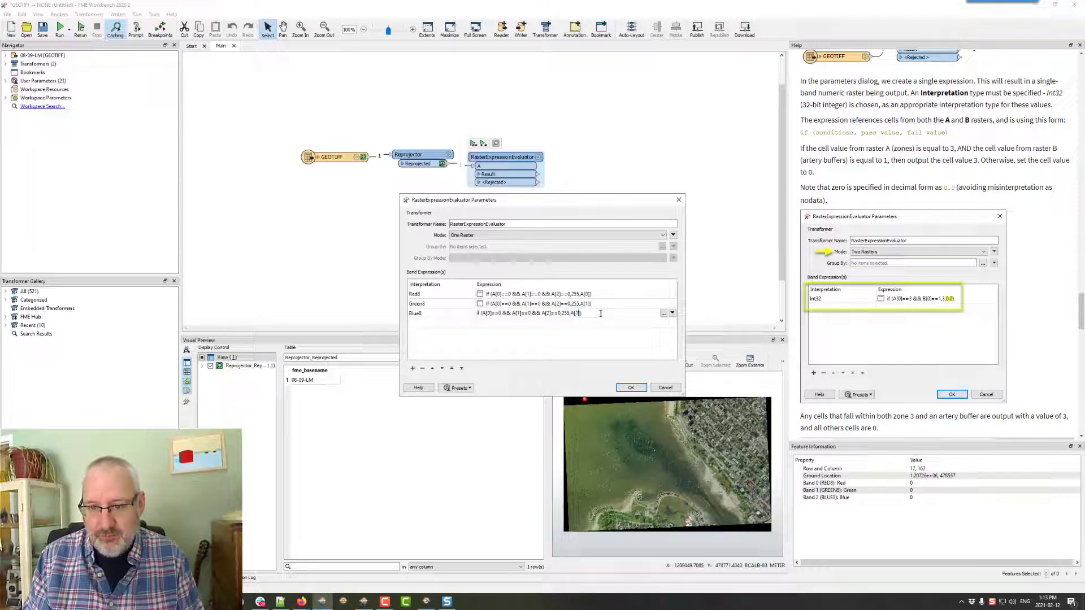
key("Return")
left_click(630, 387)
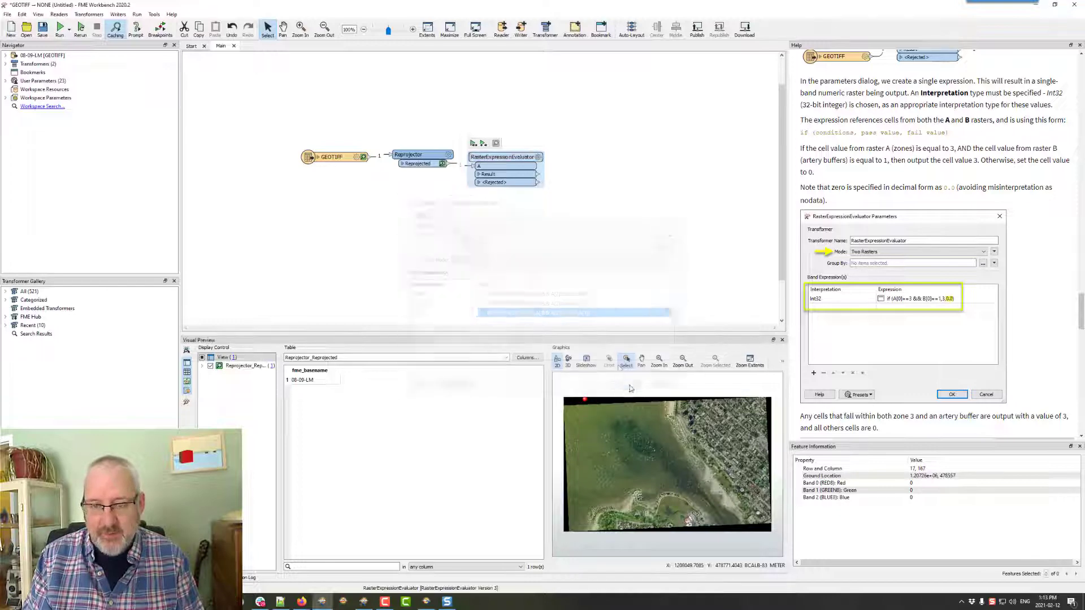
- Run the workspace up to the RasterExpressionEvaluator and preview its Result raster
left_click(473, 143)
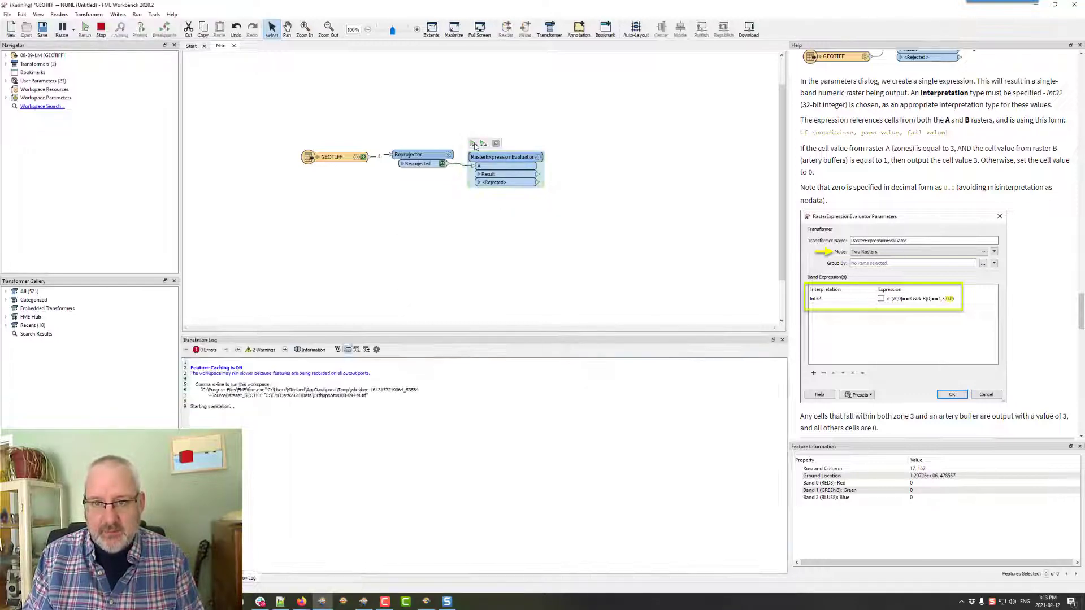
left_click(531, 174)
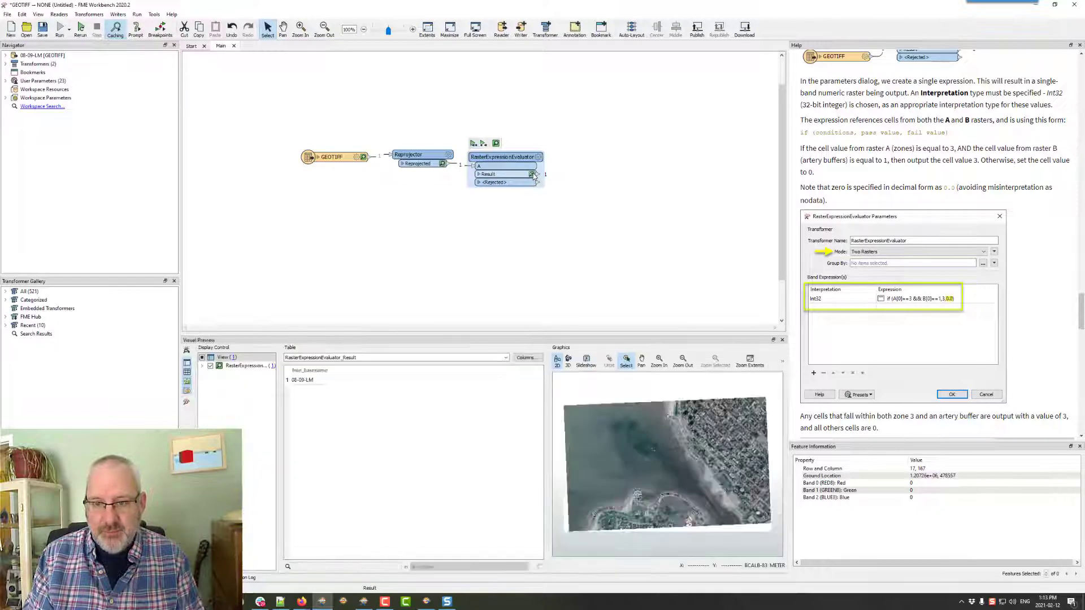
scroll(629, 473, "up", 1)
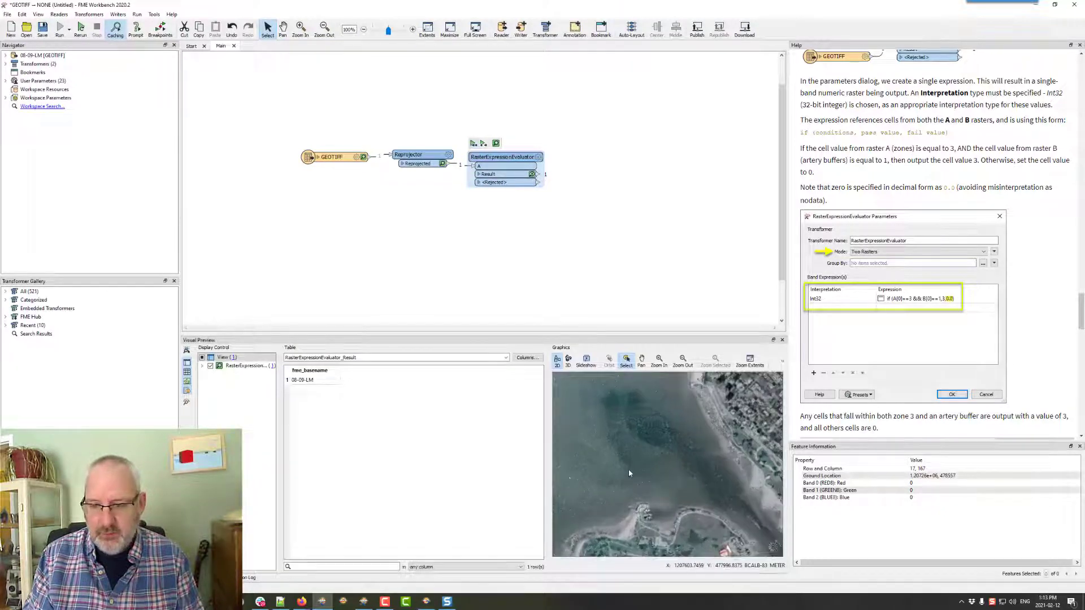
scroll(642, 438, "down", 2)
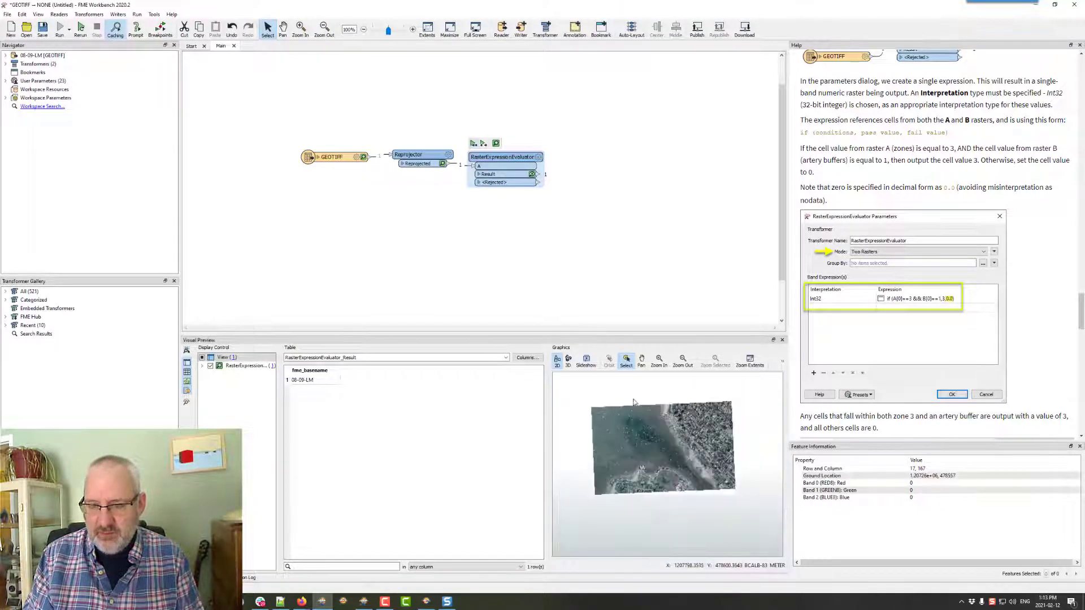
- Finish the Blue8 expression edit, accept the evaluator parameters, and rerun with Ctrl+R
left_click(539, 159)
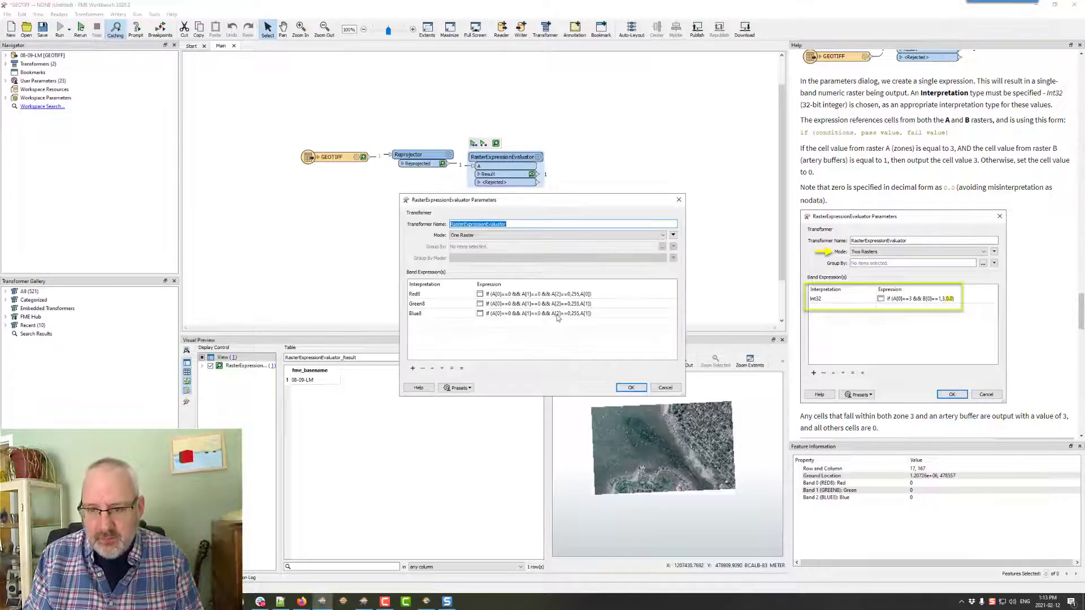
left_click(586, 313)
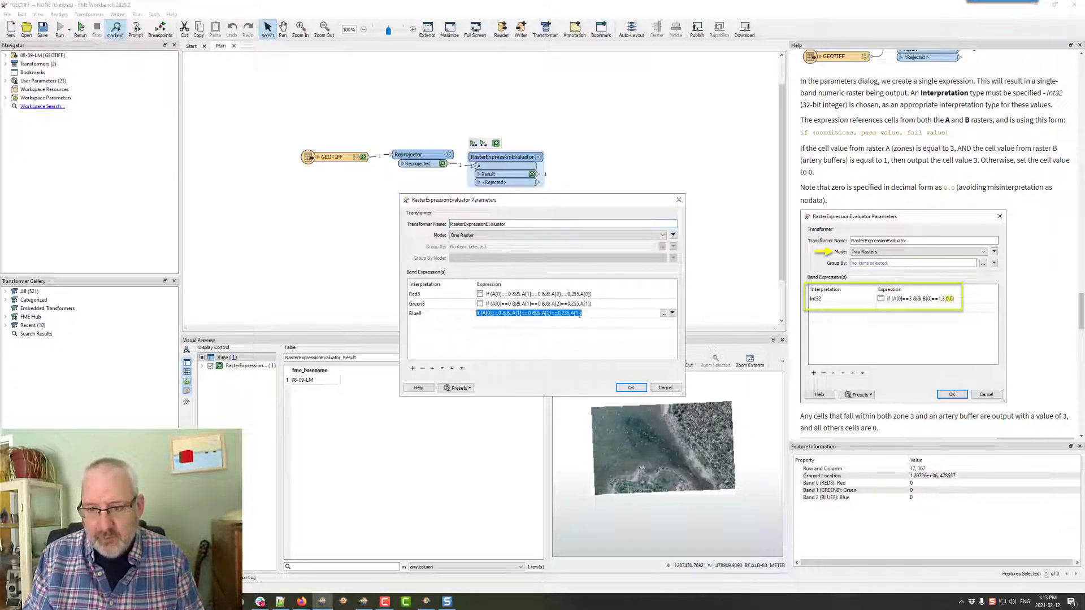
left_click(579, 314)
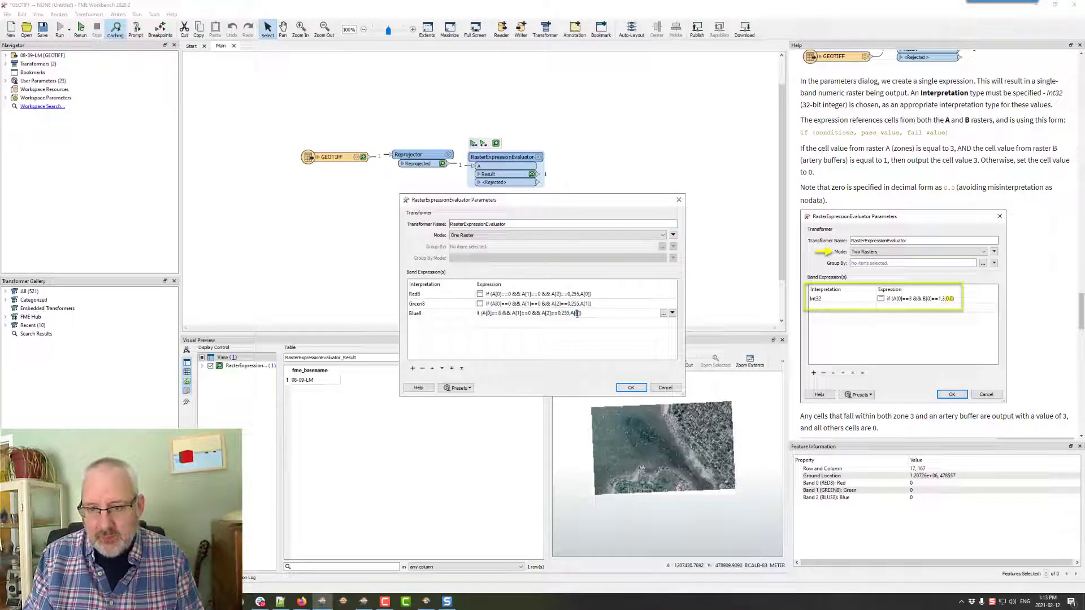
left_click(630, 387)
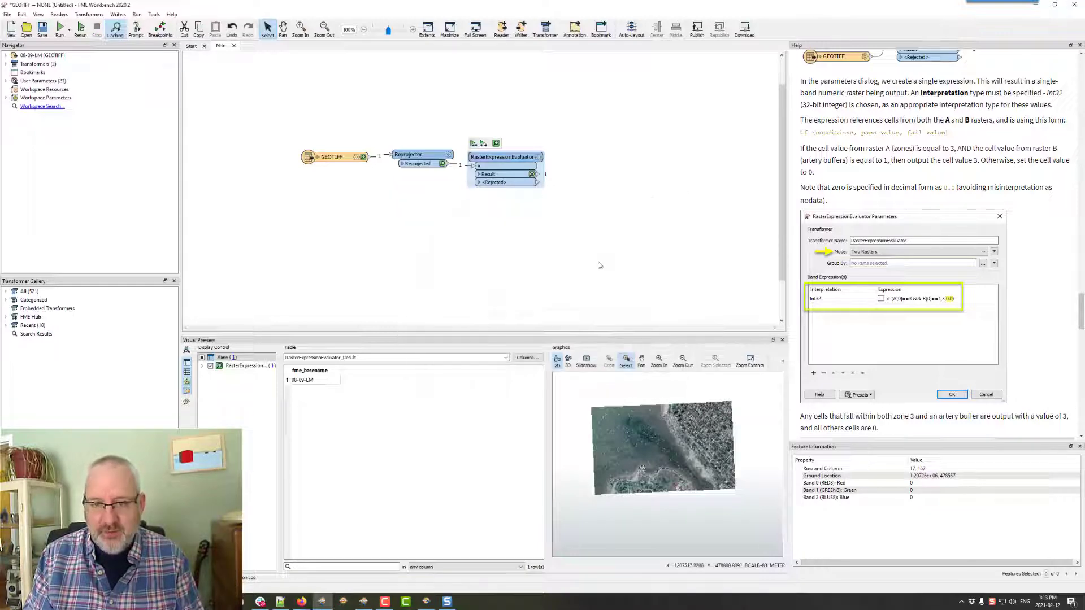
key("ctrl+r")
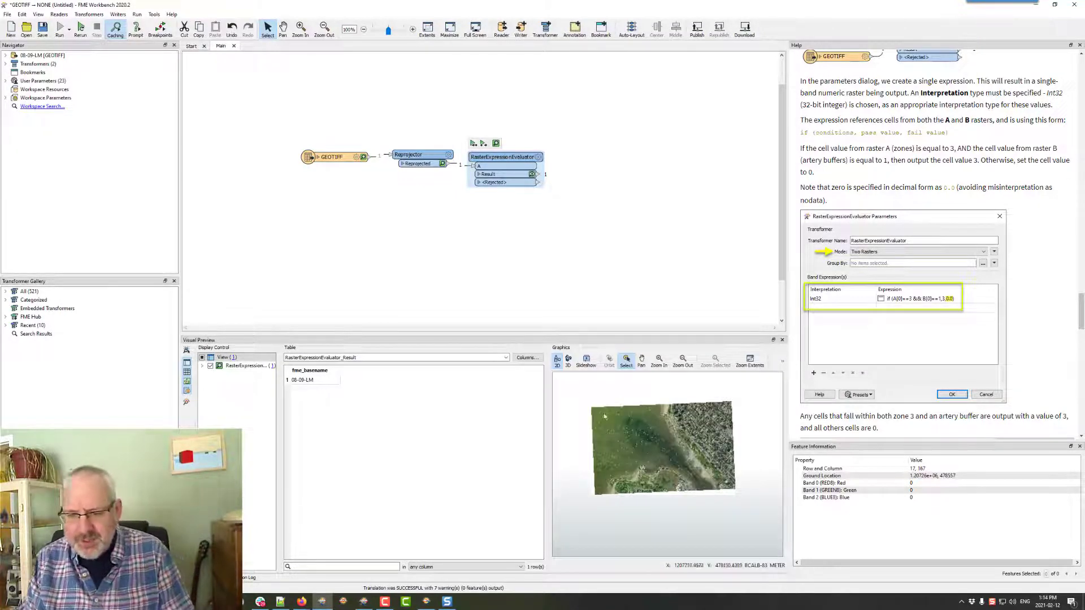
- Zoom into the coastline in the preview and read a shoreline pixel's band values
scroll(607, 407, "up", 3)
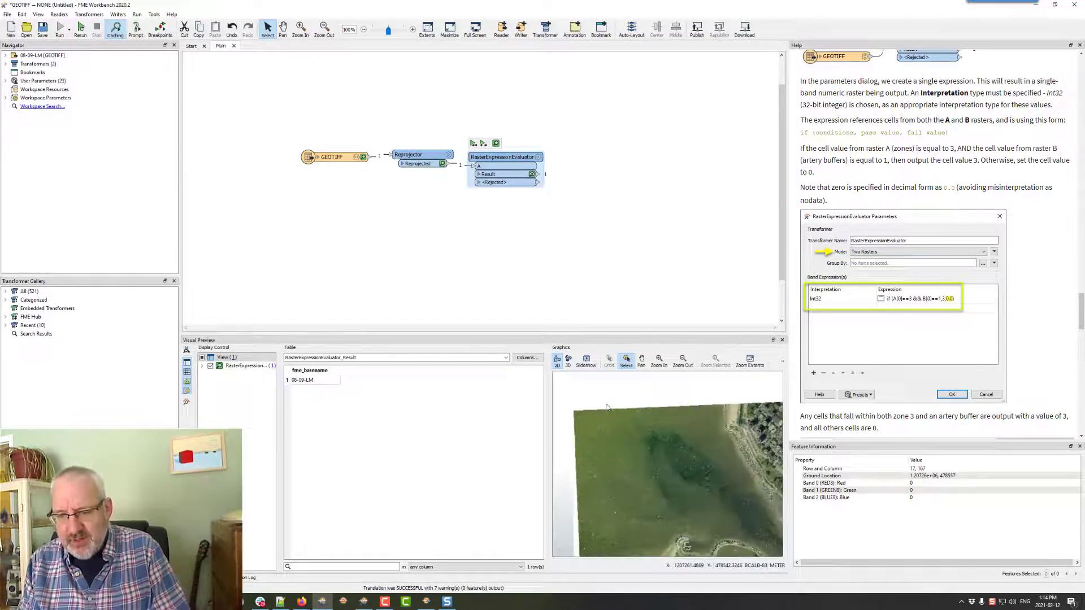
left_click_drag(606, 508, 575, 432)
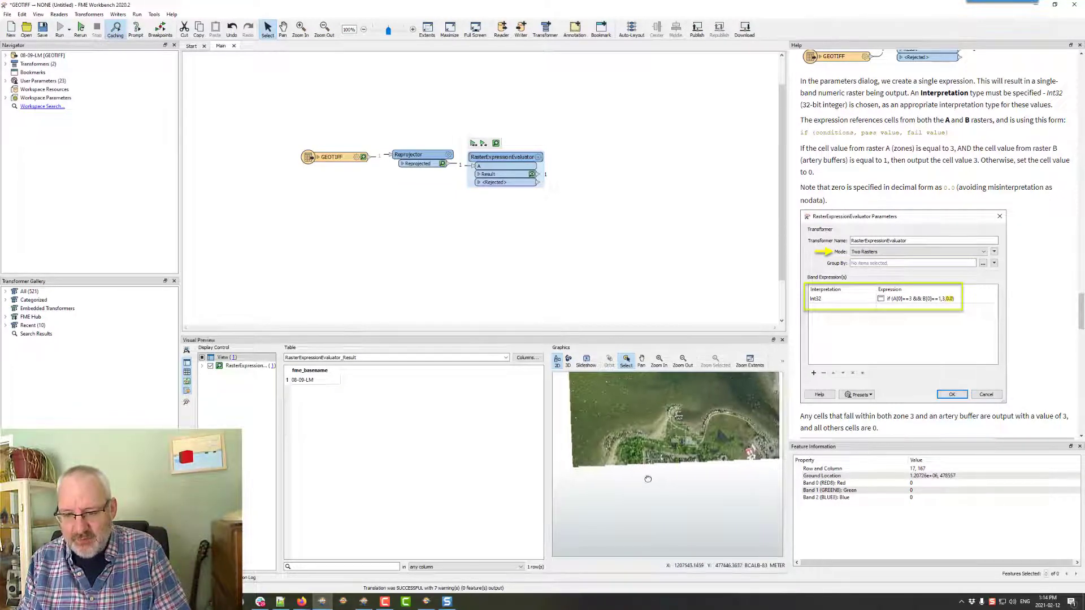
left_click_drag(697, 462, 668, 529)
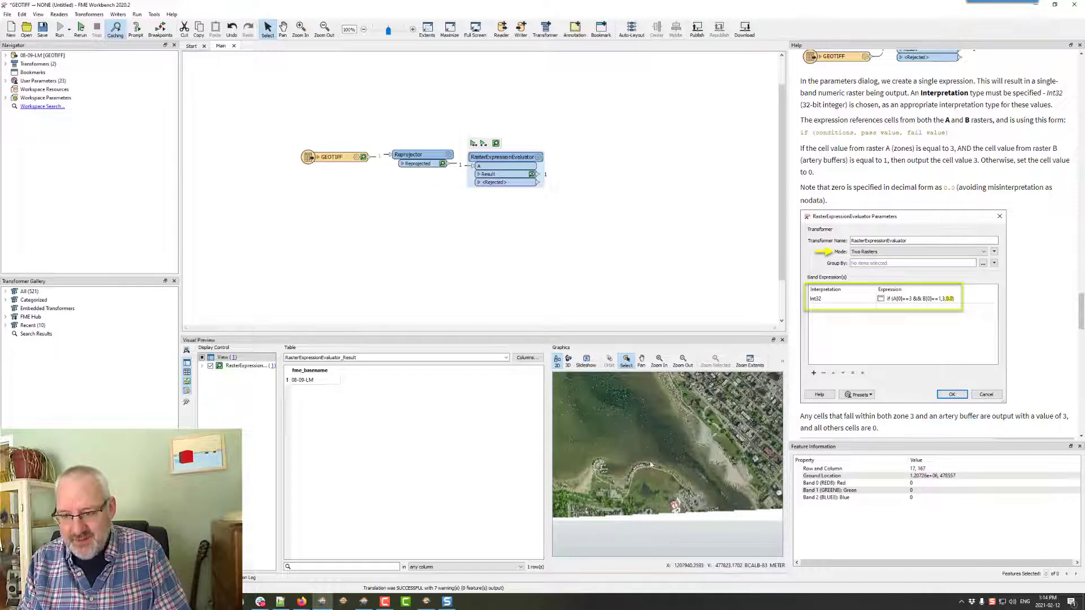
left_click_drag(669, 451, 657, 481)
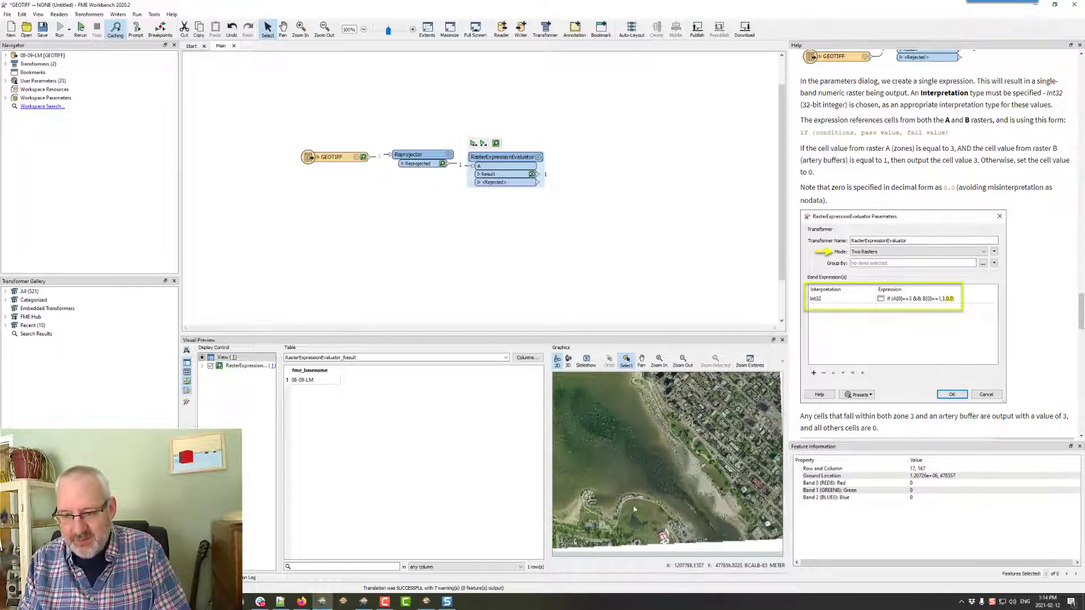
scroll(639, 496, "up", 1)
scroll(639, 496, "up", 3)
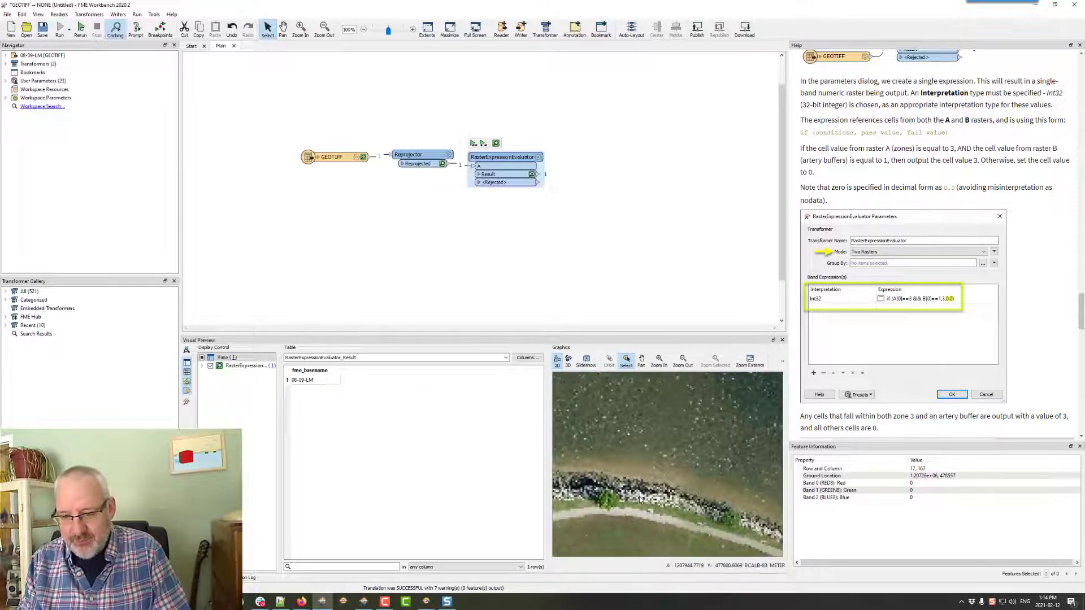
scroll(639, 496, "up", 1)
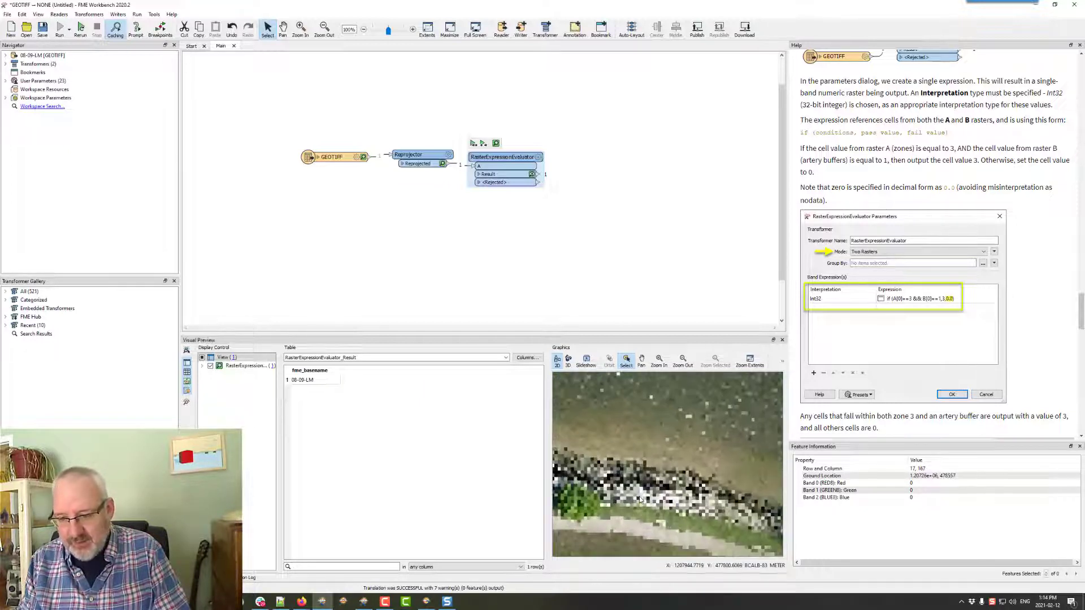
left_click(705, 489)
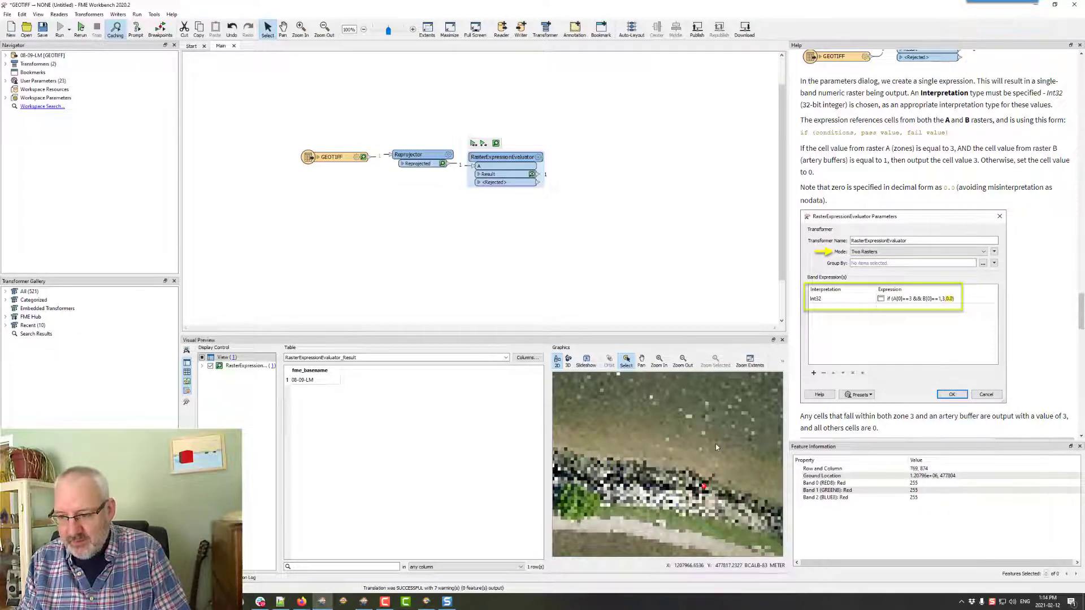
- Check pixels near the image corner, confirming the former black border reads 255 in all bands
scroll(716, 443, "down", 5)
scroll(677, 440, "down", 3)
scroll(678, 446, "up", 3)
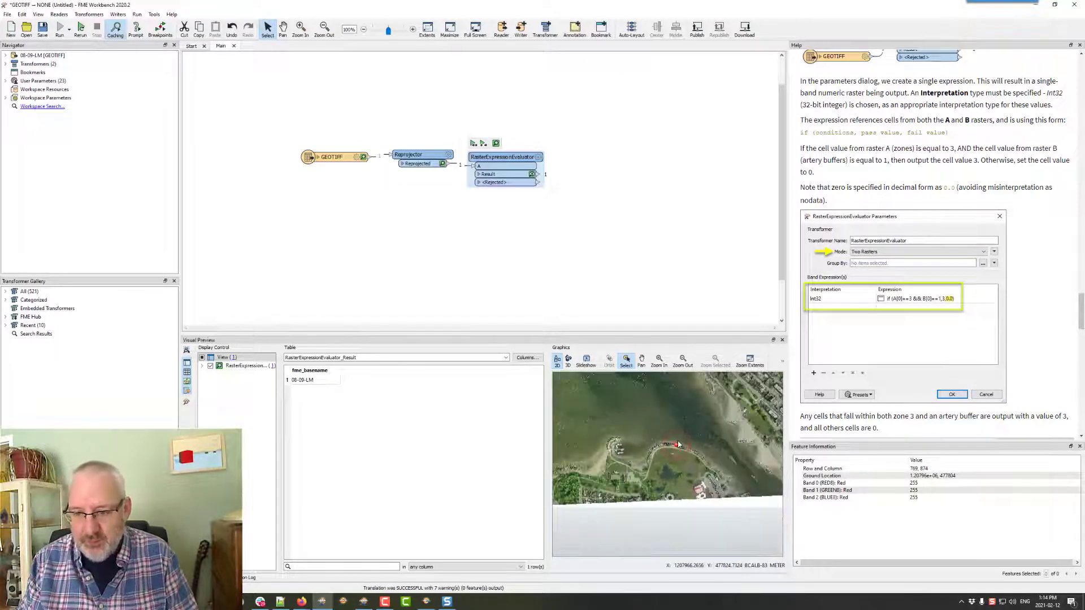
scroll(678, 448, "down", 4)
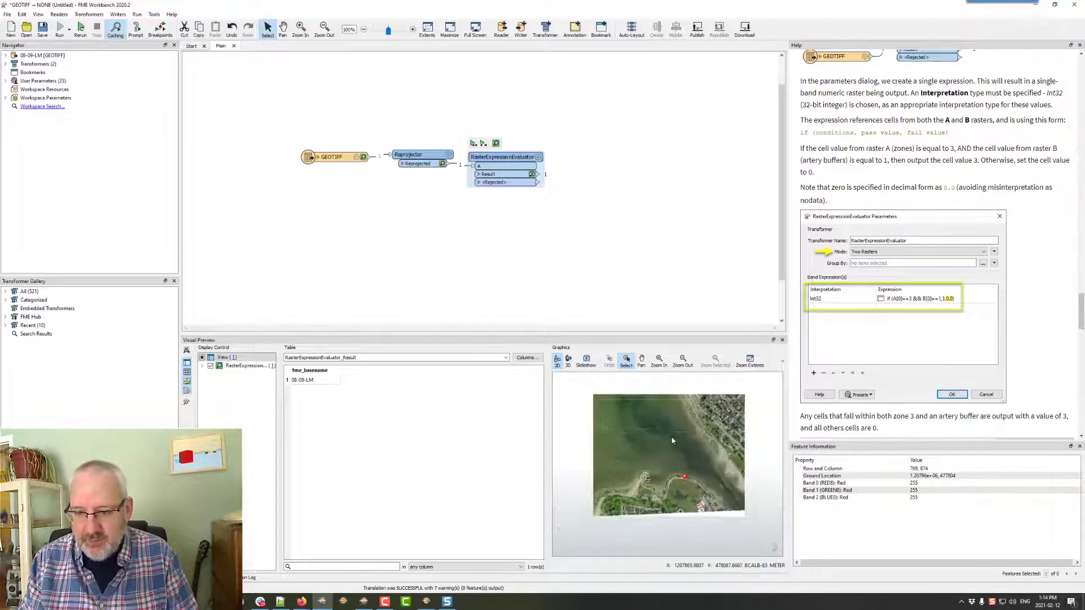
left_click_drag(679, 448, 667, 462)
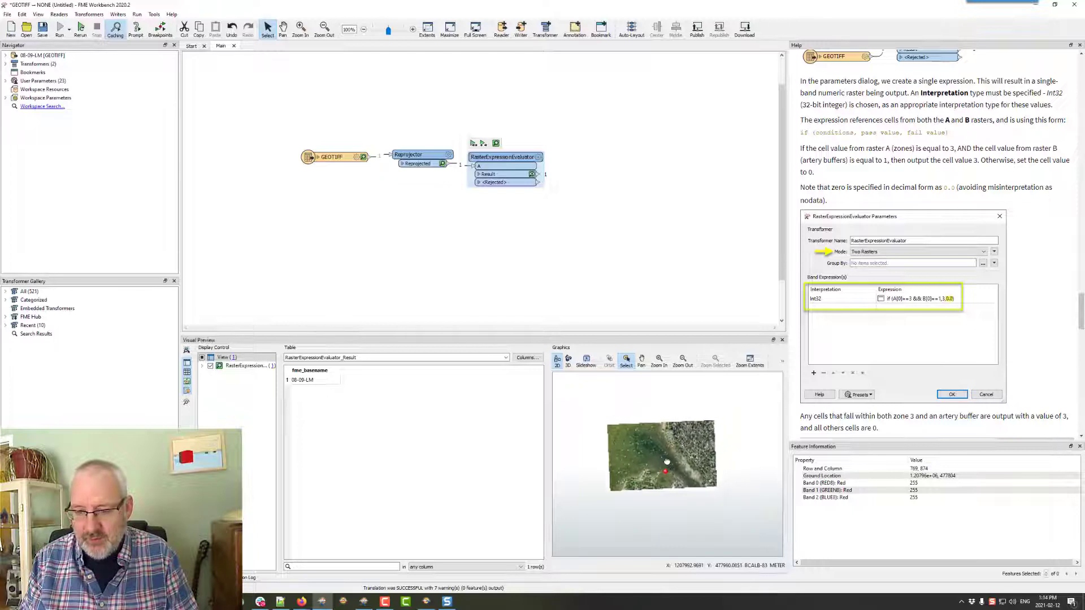
left_click(710, 492)
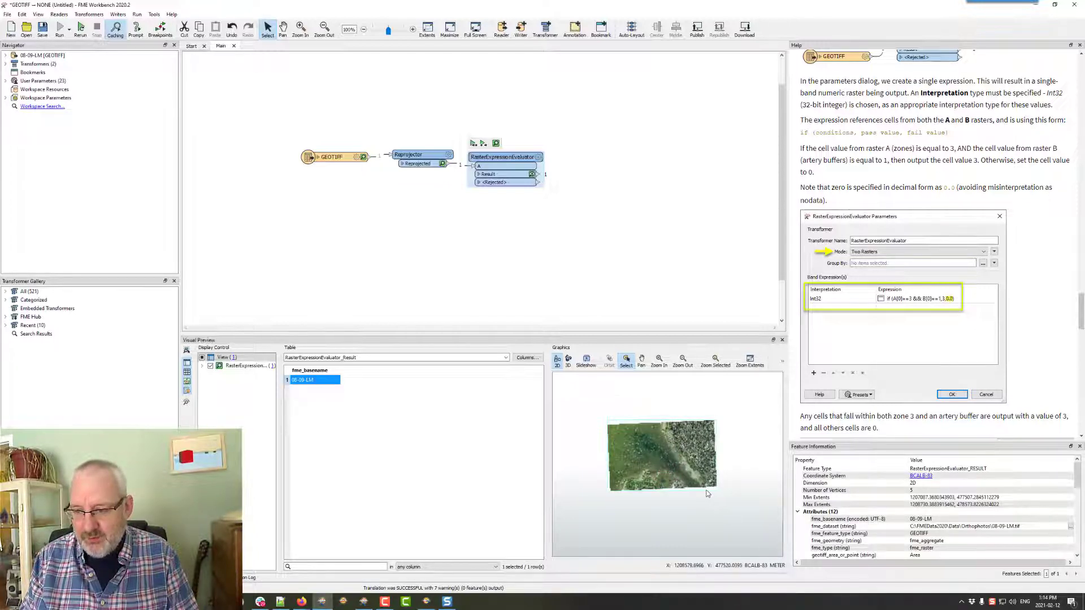
left_click(707, 491)
left_click(706, 491)
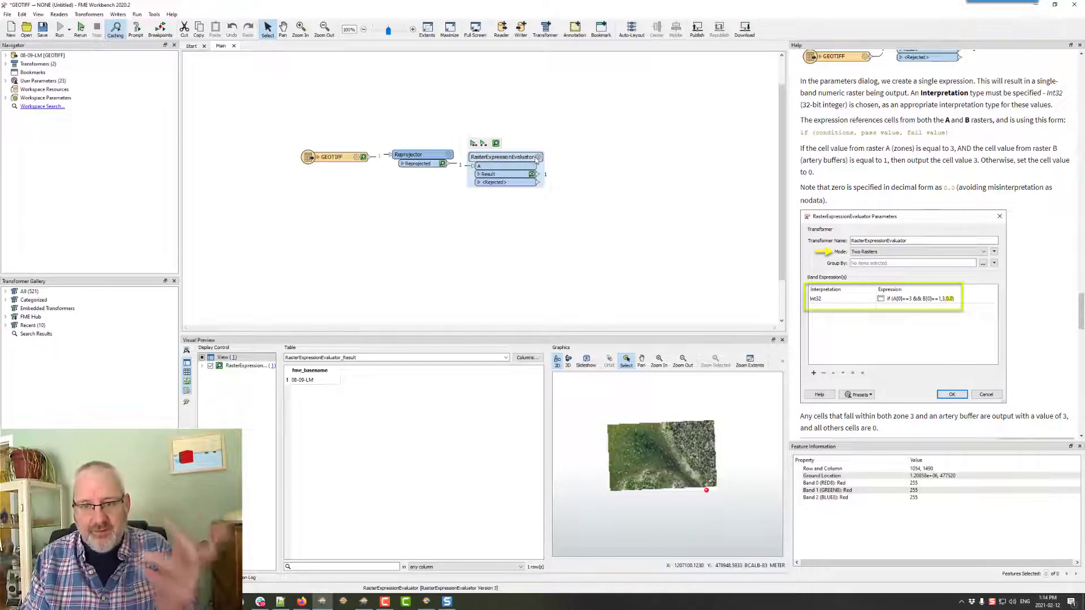
- Add an Alpha8 band carrying a copy of the black-check expression
left_click(537, 158)
left_click(441, 323)
left_click(443, 324)
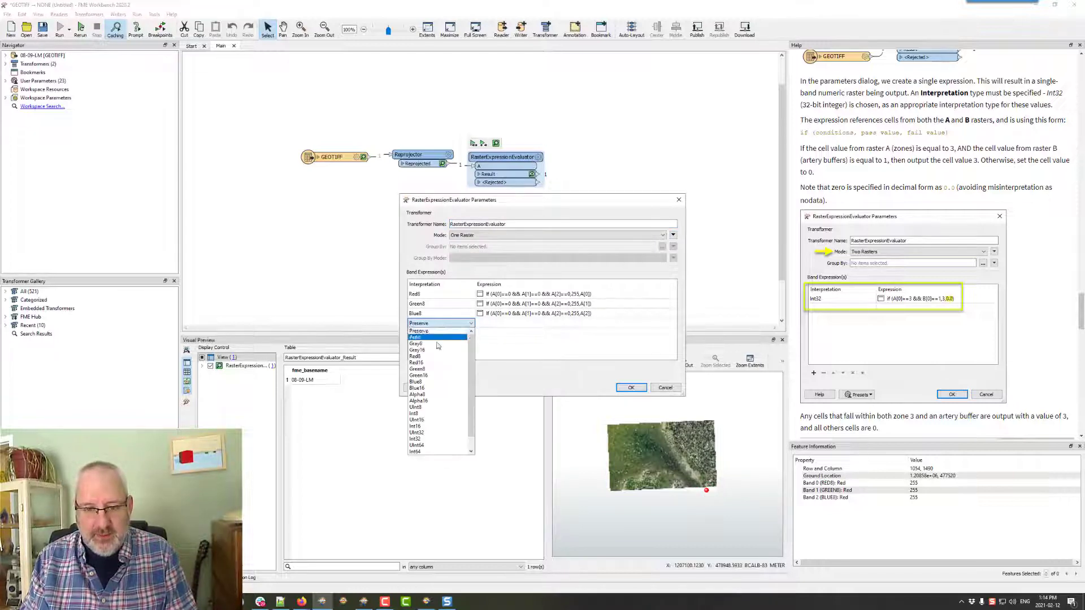
left_click(426, 395)
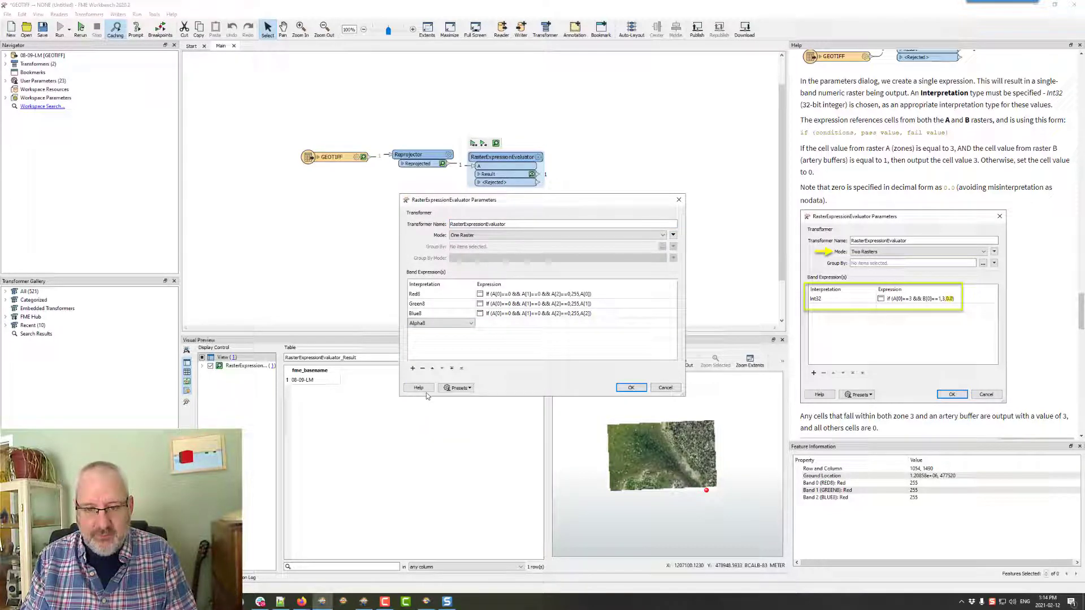
left_click(497, 329)
double_click(498, 316)
key("ctrl+c")
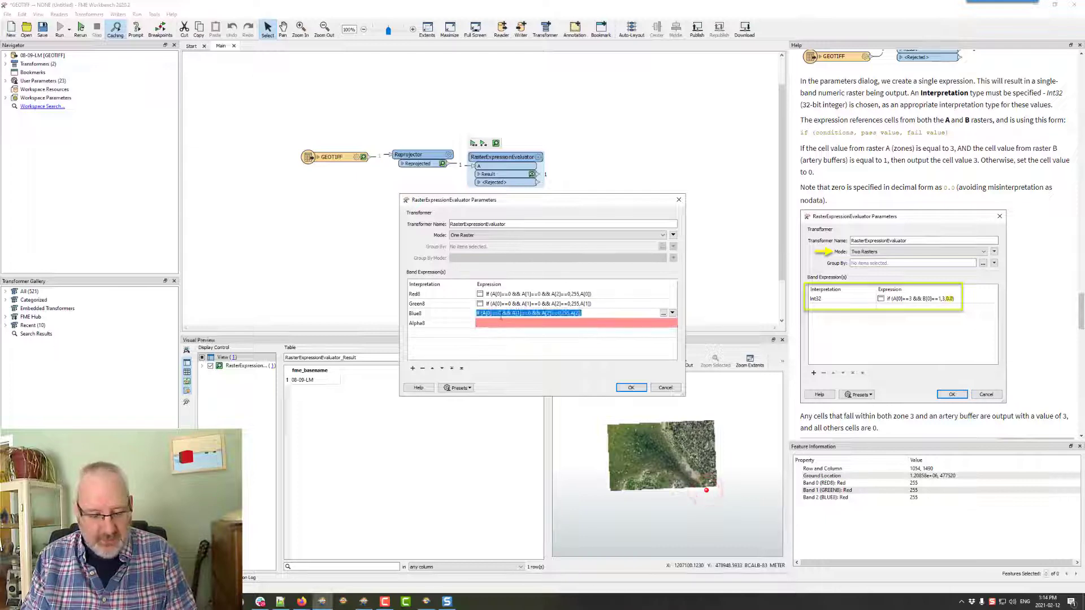
left_click(499, 326)
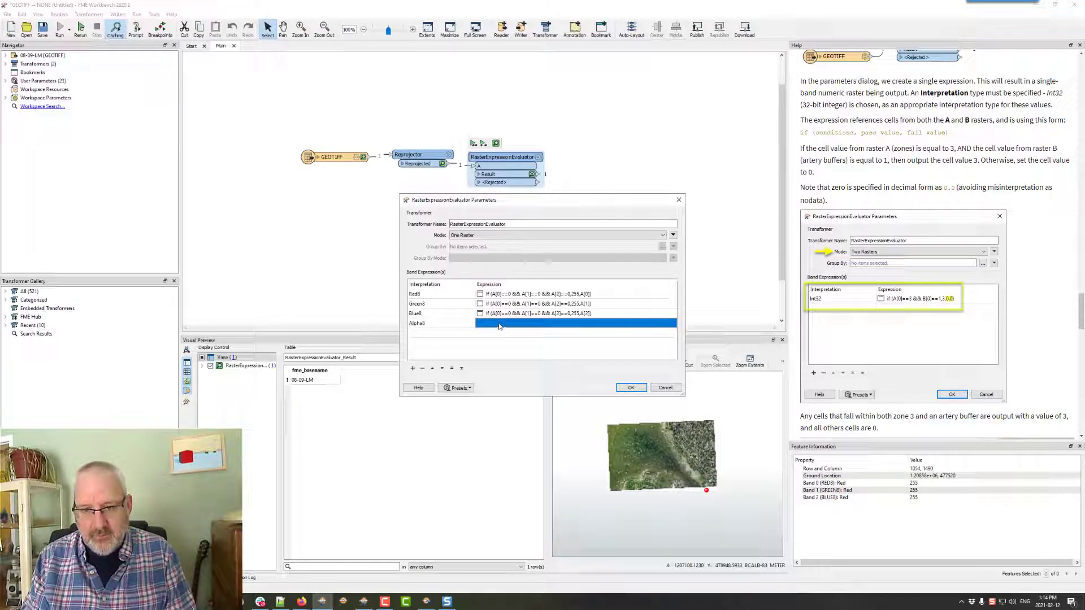
key("ctrl+v")
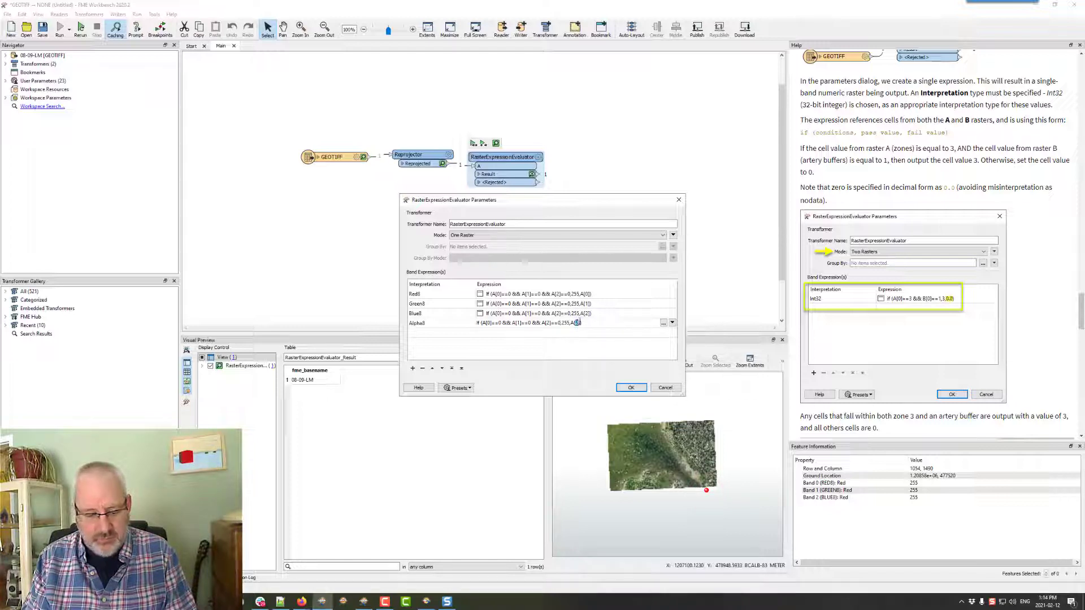
type("3")
left_click(600, 337)
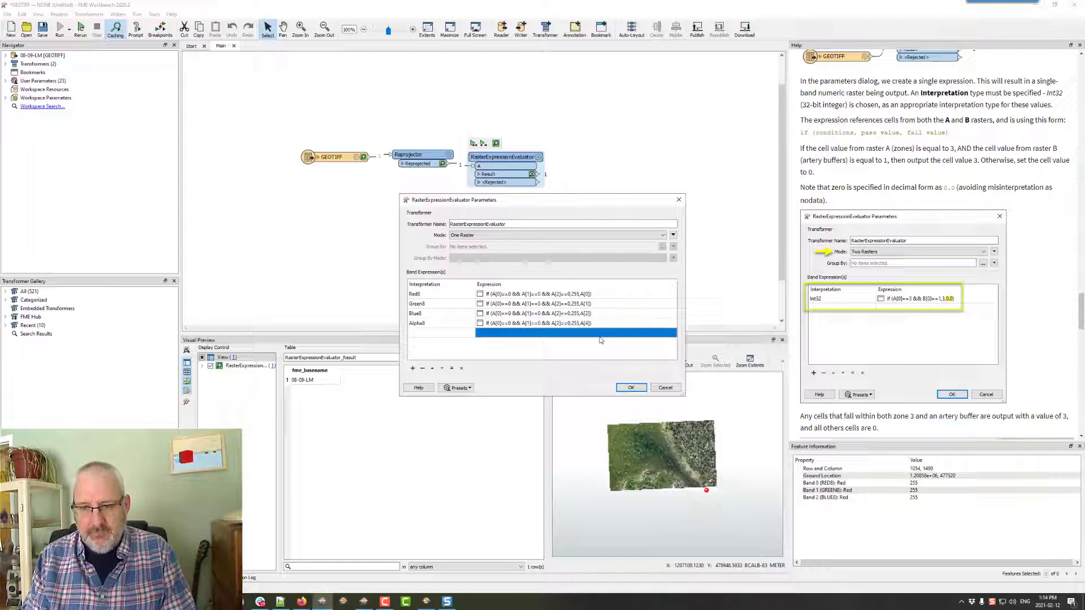
- Simplify the Red8, Green8 and Blue8 expressions to A[0], A[1] and A[2]
left_click(518, 296)
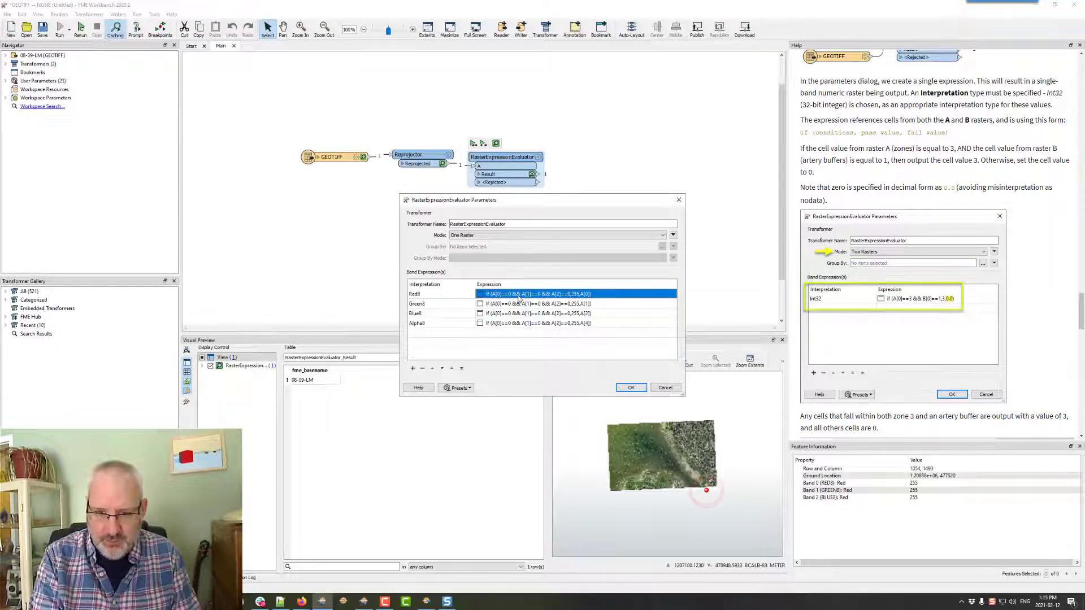
type("A[")
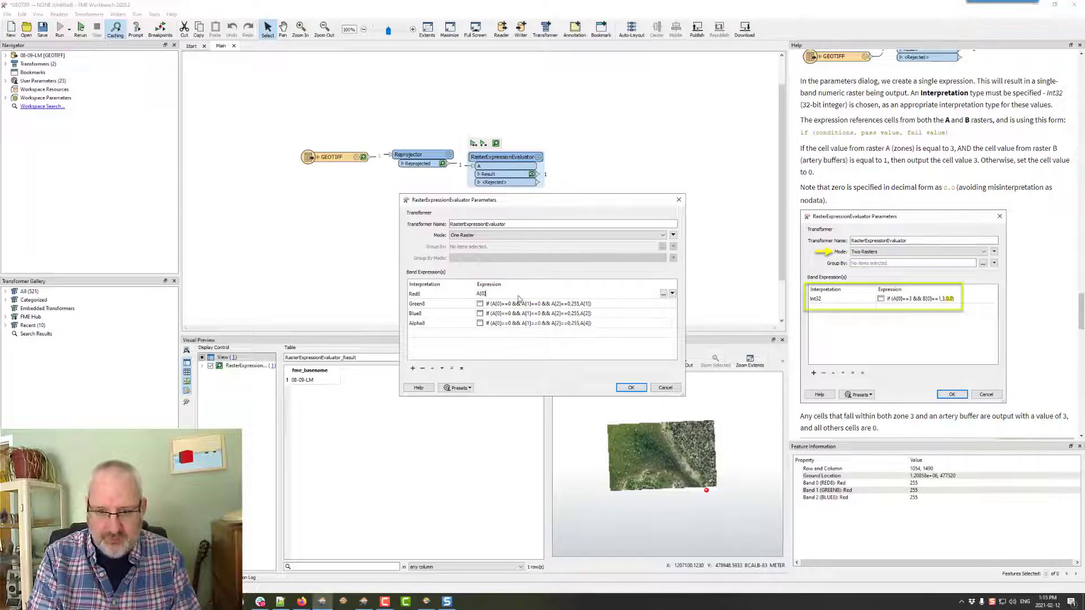
type("0]")
key("Return")
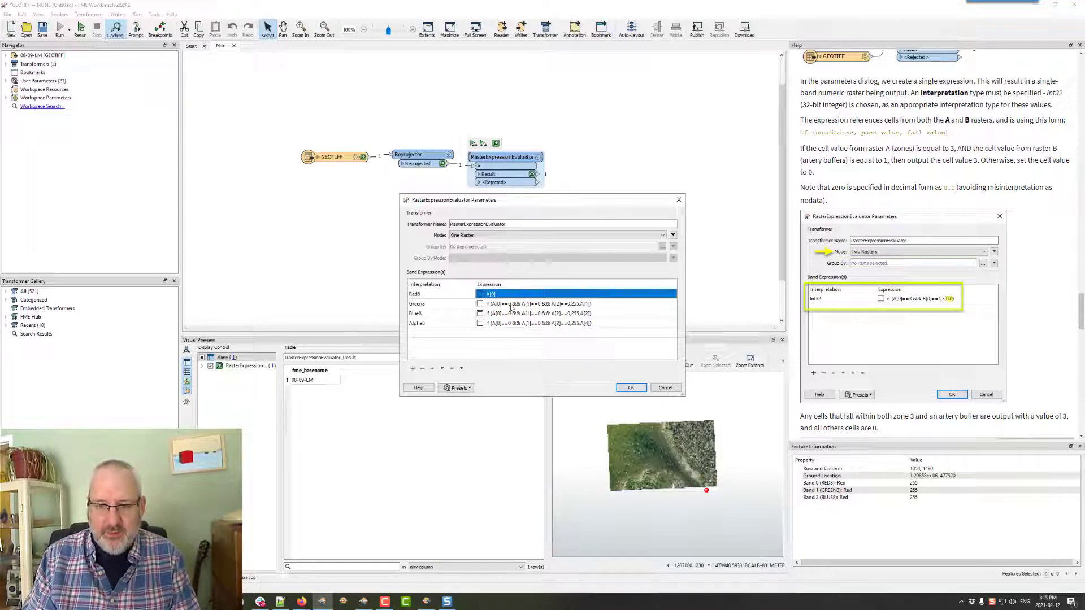
left_click(511, 305)
type("A[1]")
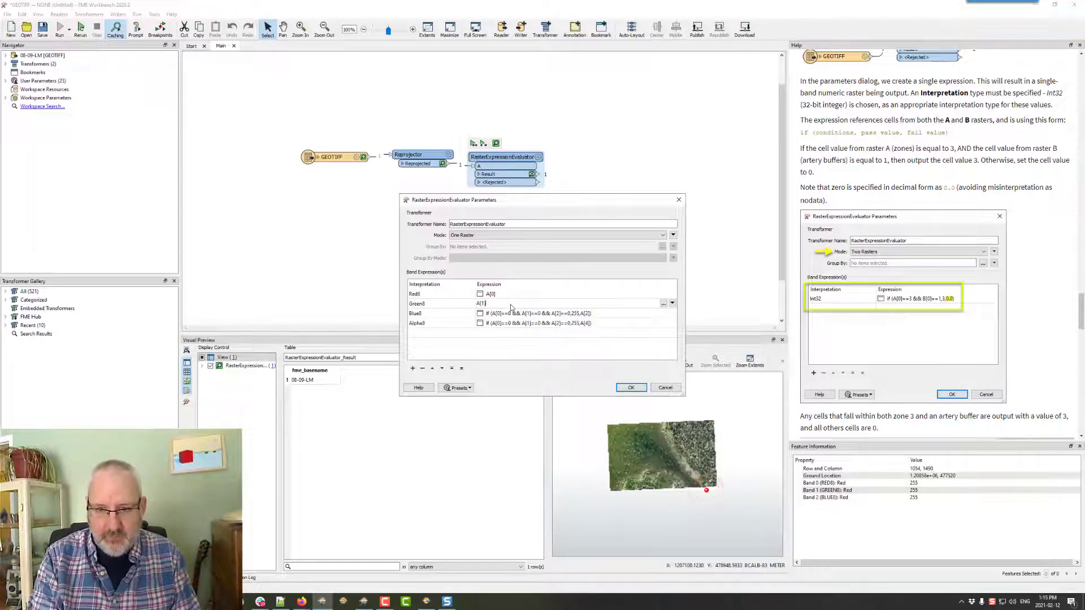
left_click(507, 314)
type("A[2]")
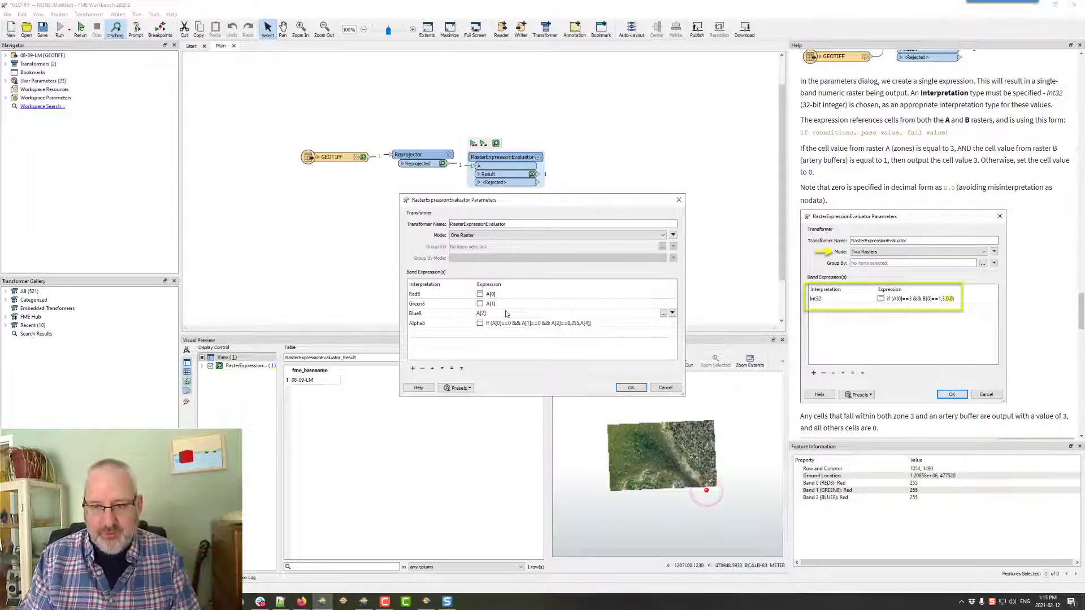
left_click(519, 351)
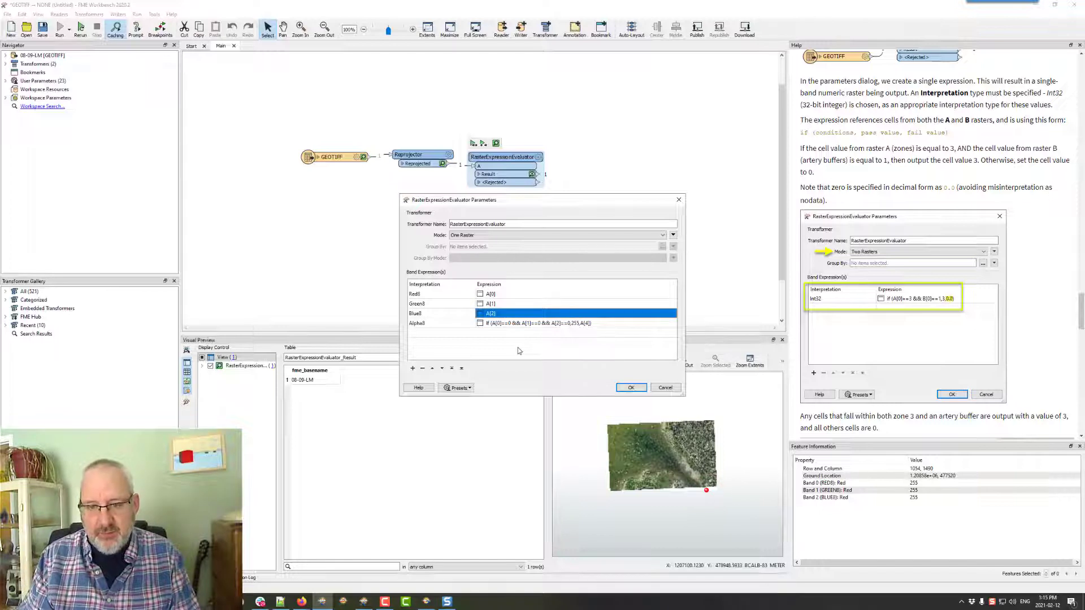
- Change the Alpha8 expression's A[4] reference to A[3] and confirm
left_click(587, 327)
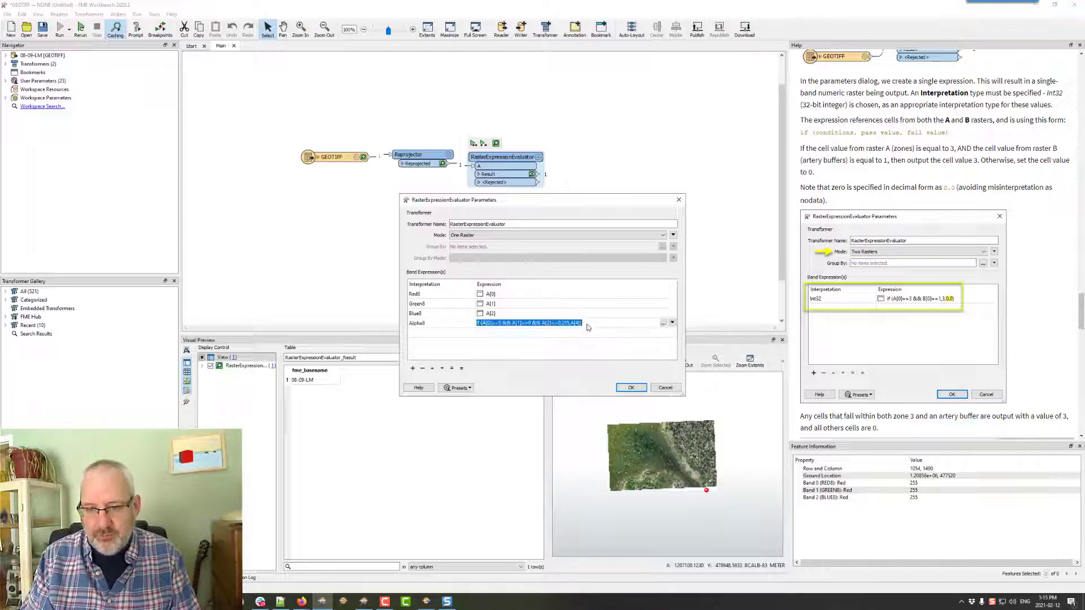
left_click(576, 322)
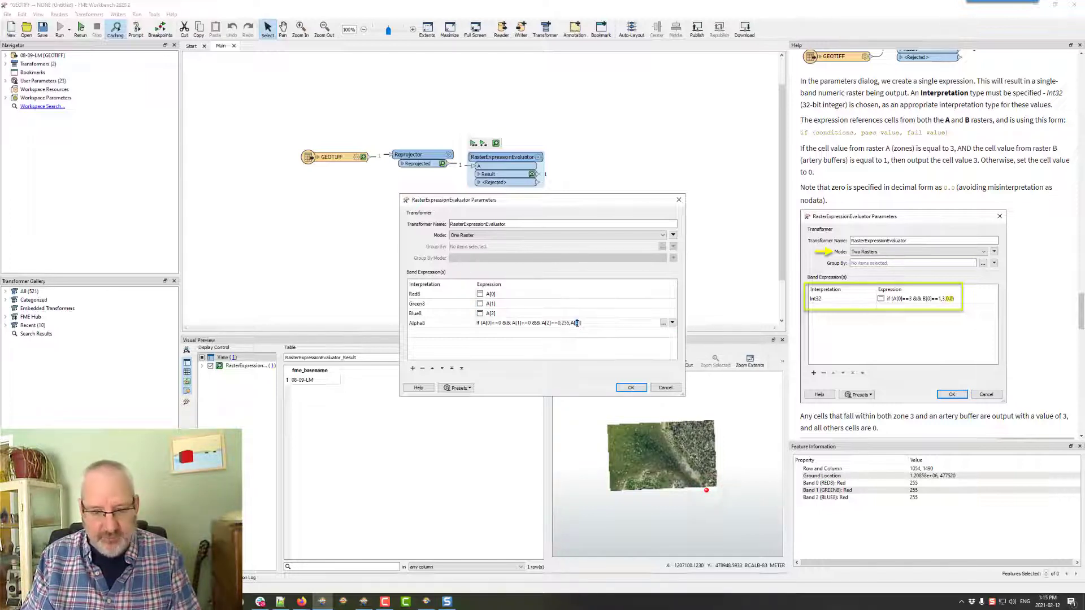
type("3")
left_click(630, 388)
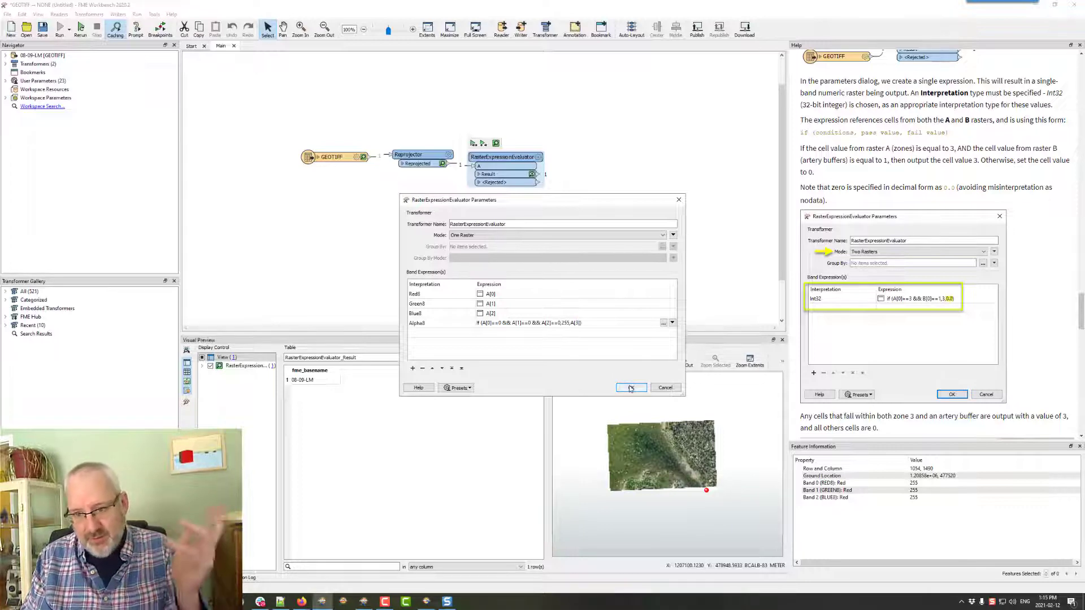
left_click(631, 388)
- Run the workspace with F5 and move the Reprojector below the GEOTIFF reader
key("F5")
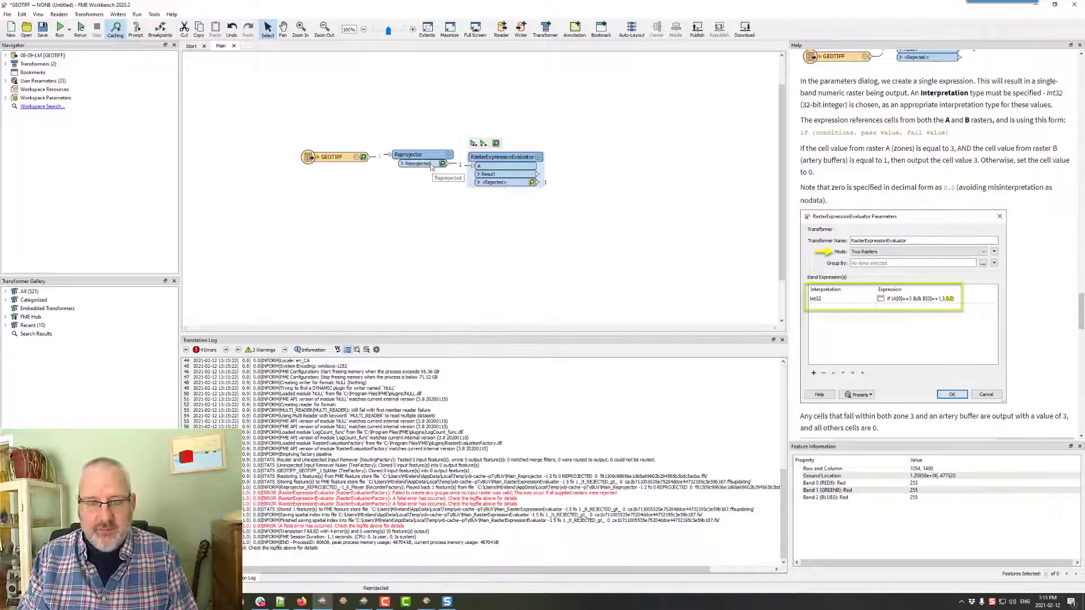
left_click_drag(424, 155, 338, 180)
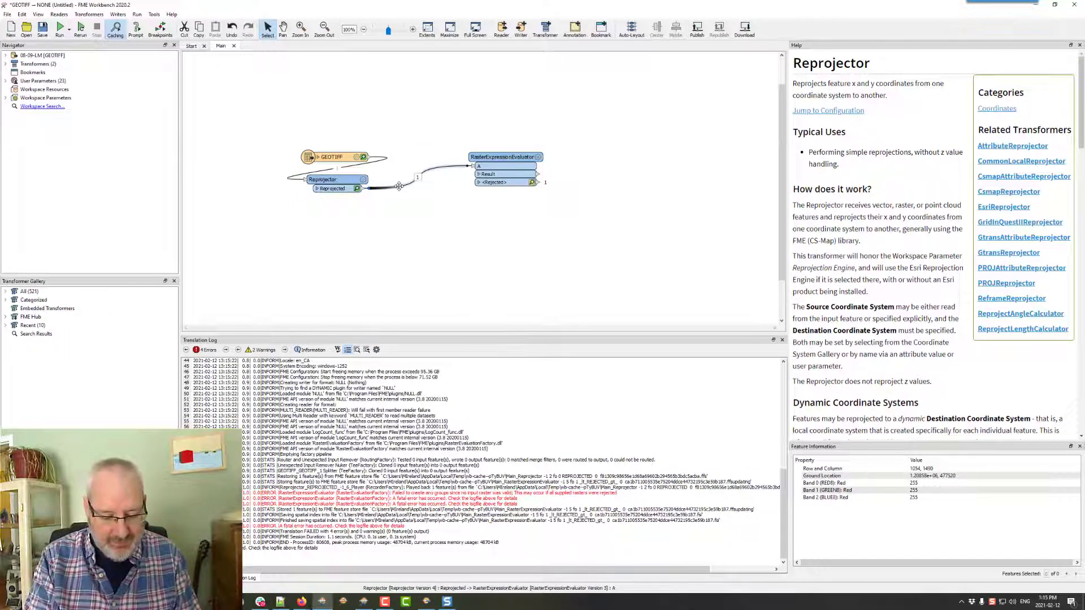
- Insert a RasterBandAdder after the Reprojector that adds an Alpha8 band with cell value 255
type("rasterband")
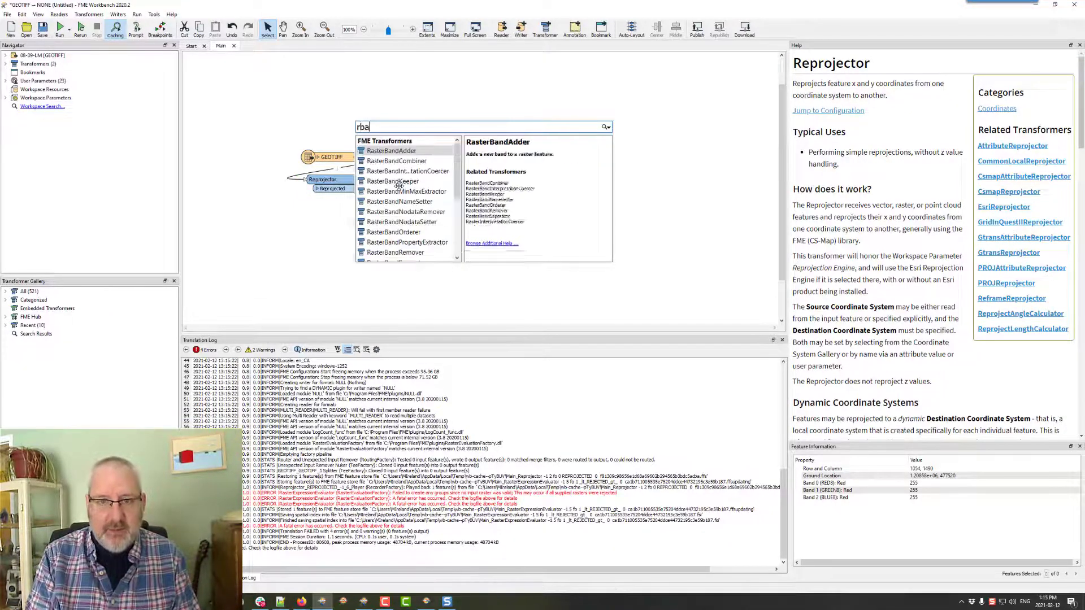
key("Return")
left_click(449, 169)
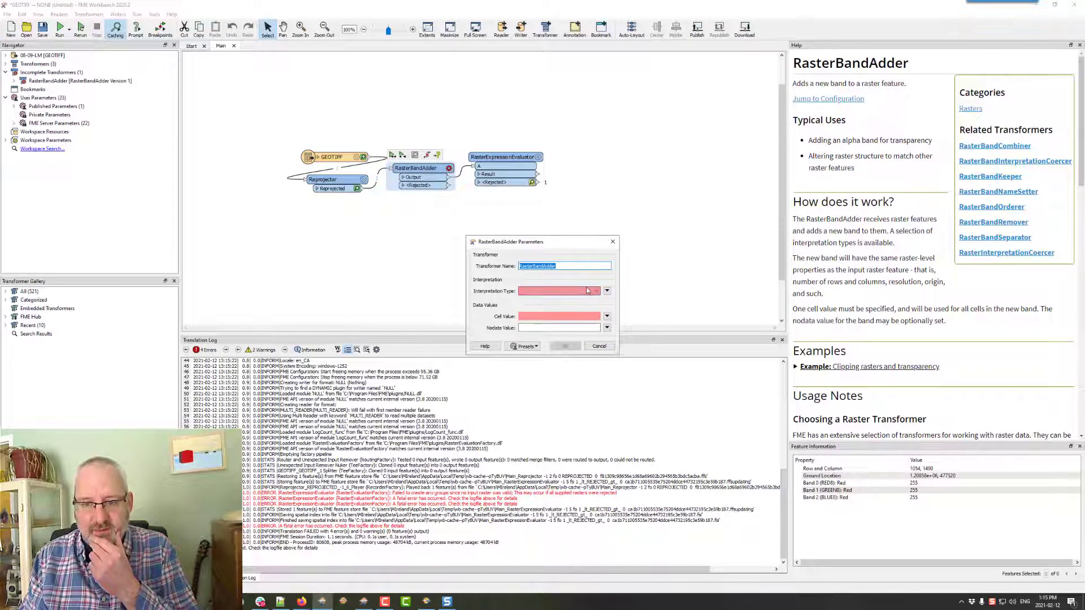
left_click(586, 291)
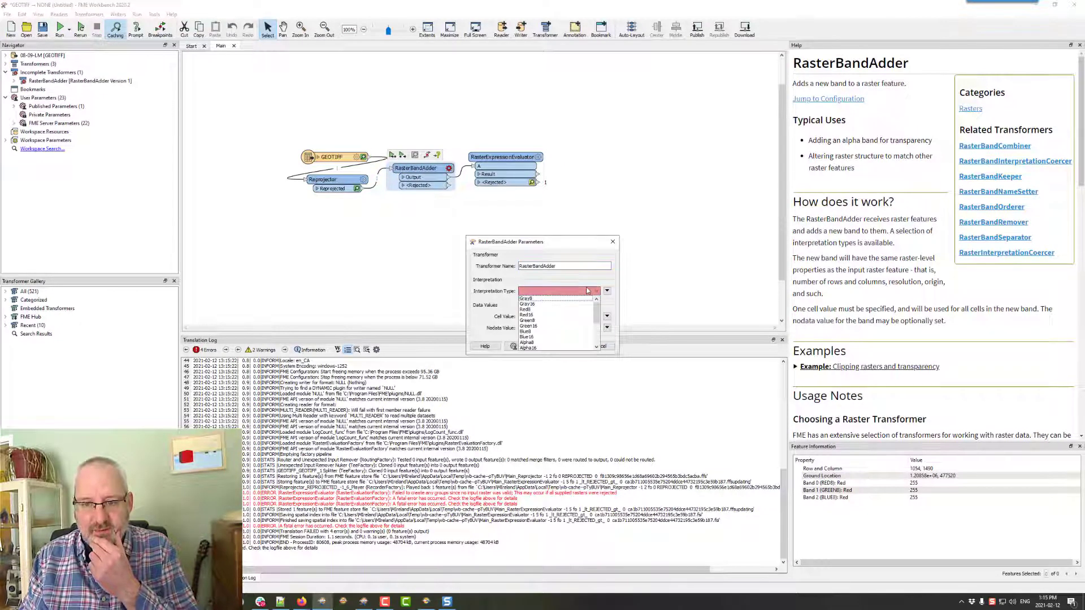
left_click(537, 343)
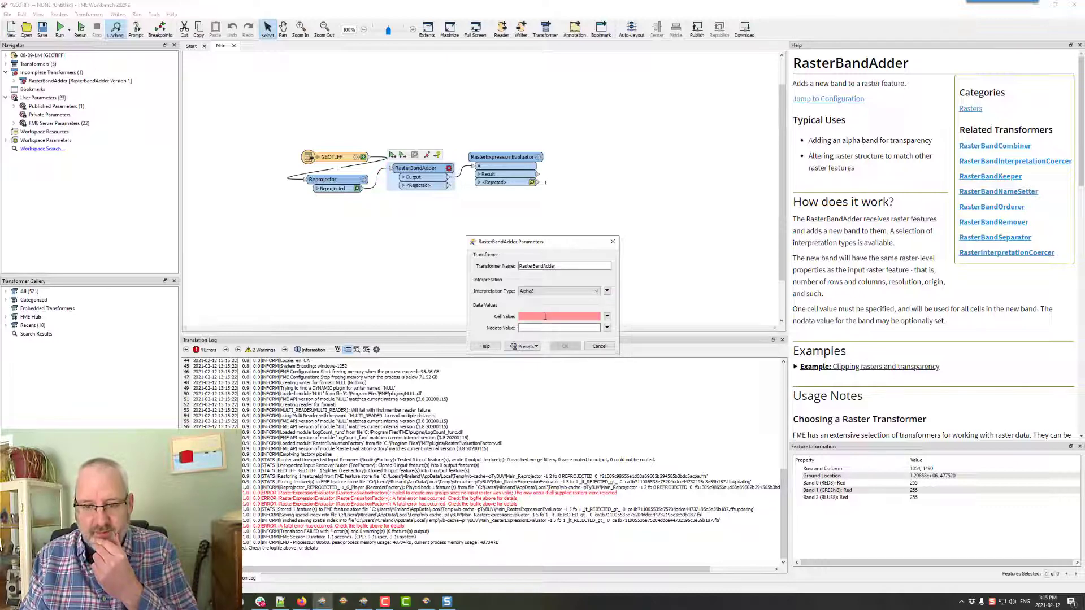
type("255")
left_click(565, 346)
- Rerun, inspect the RasterBandAdder output, re-enter cell value 255 in place of 0, and rerun
left_click(538, 157)
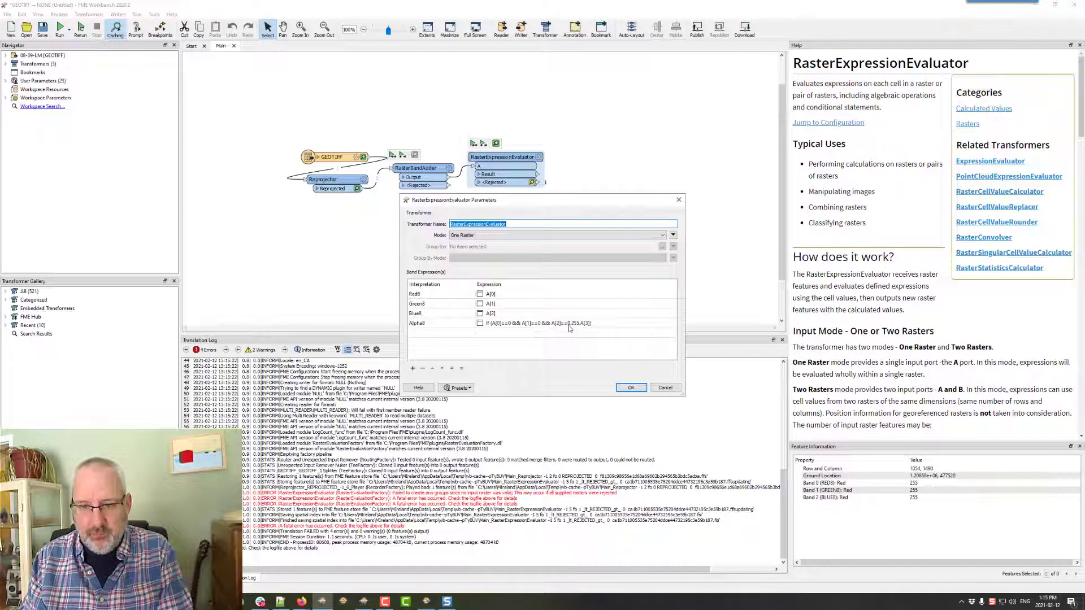
left_click(631, 387)
key("ctrl+r")
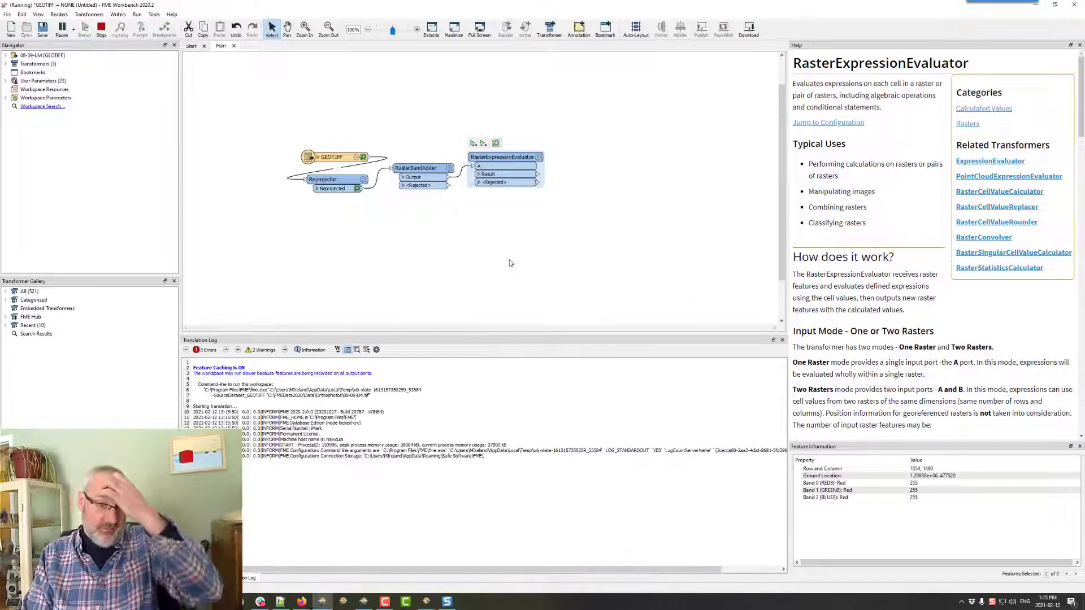
left_click(443, 178)
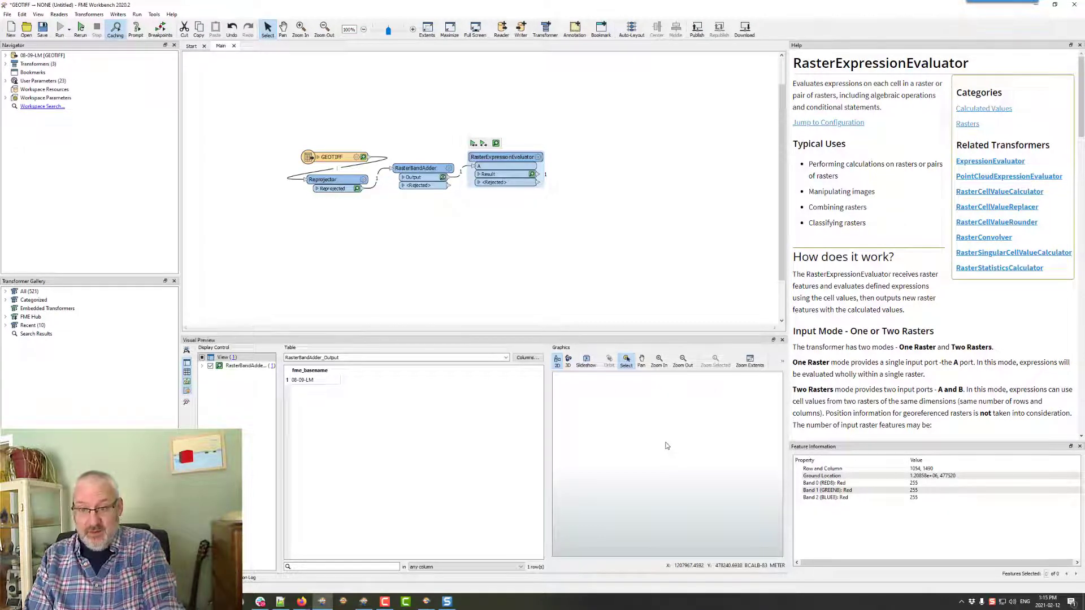
left_click(448, 168)
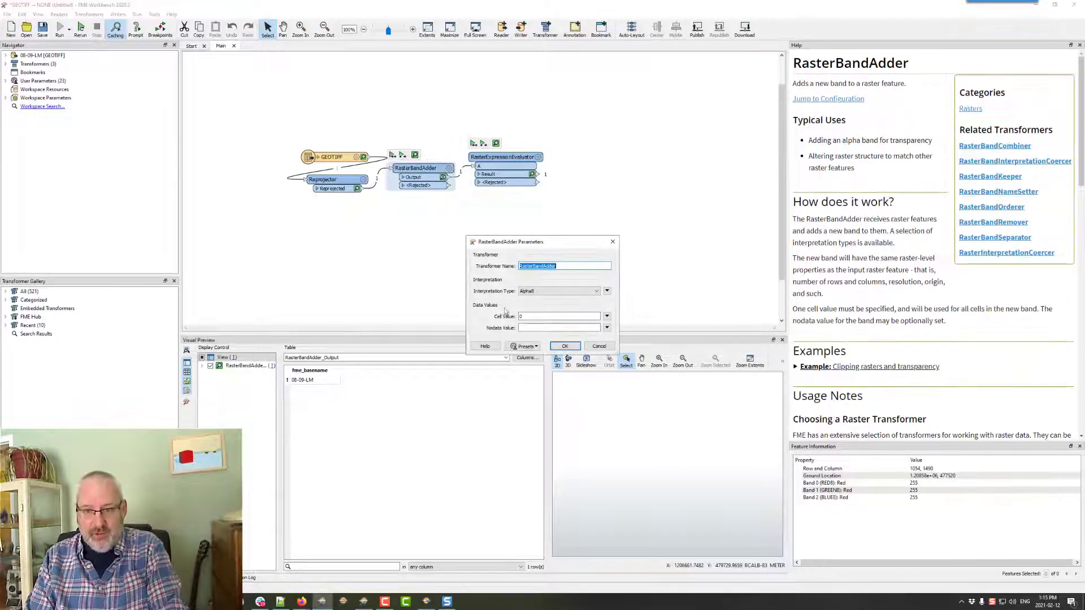
double_click(527, 315)
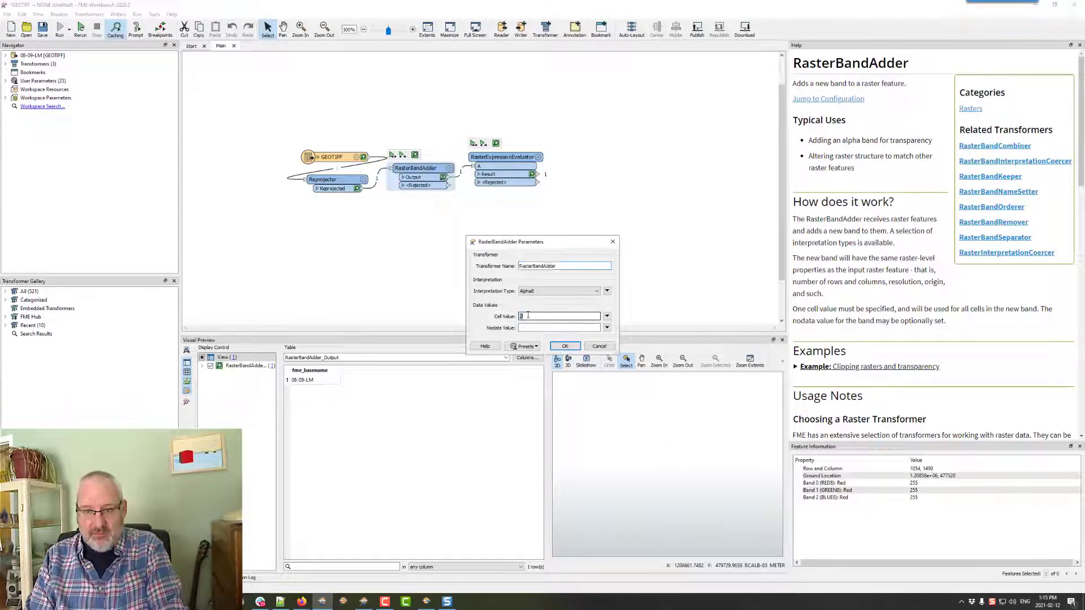
left_click(564, 346)
key("ctrl+r")
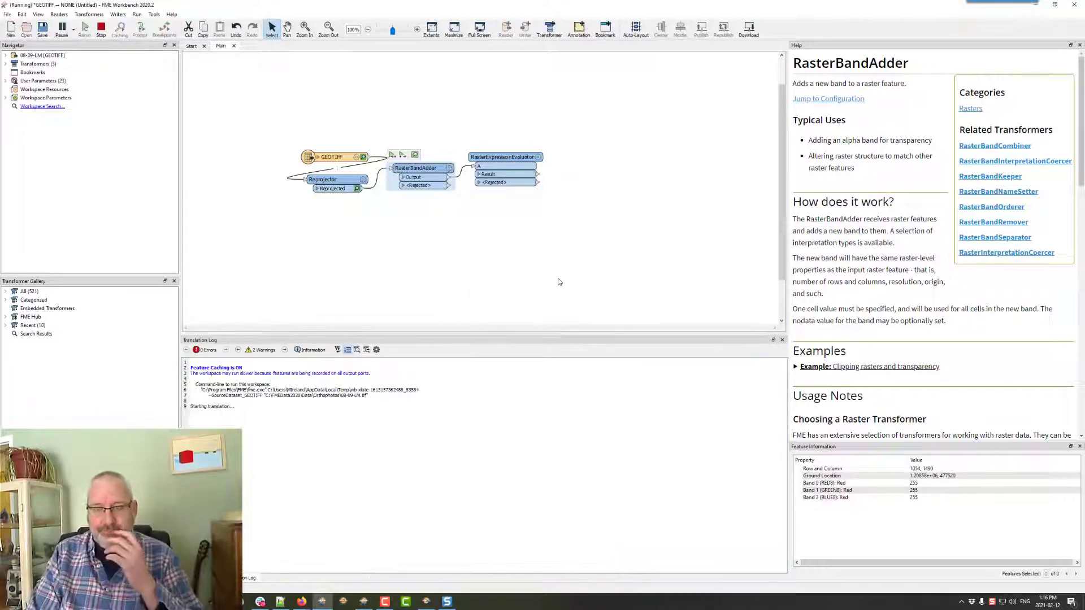
- Add ',0' after A[2]==0 to get if(A[0]==0 && A[1]==0 && A[2]==0,0,255), then rerun
left_click(538, 158)
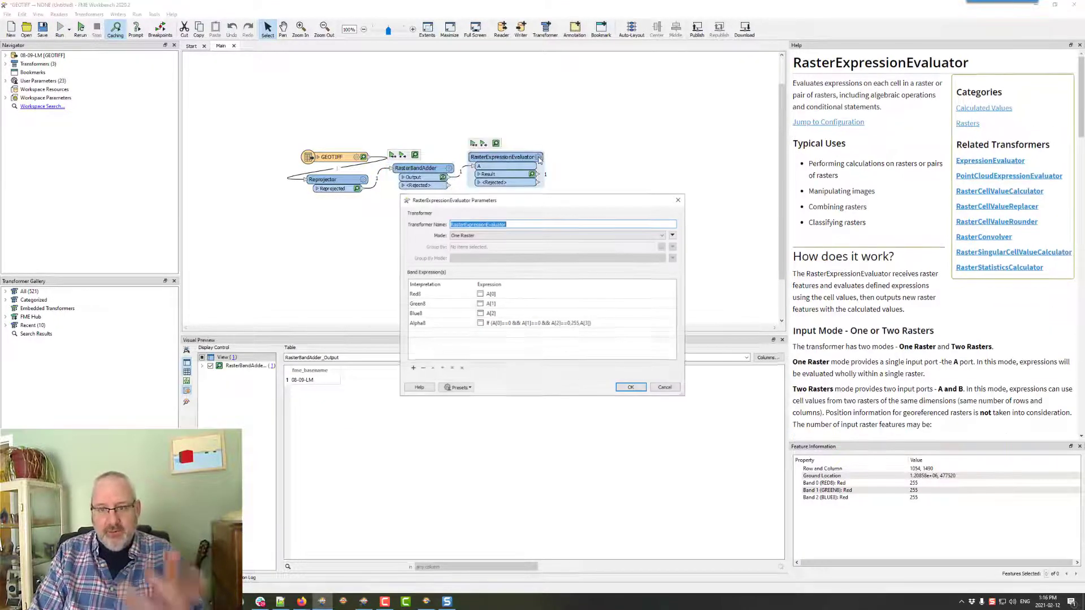
double_click(576, 326)
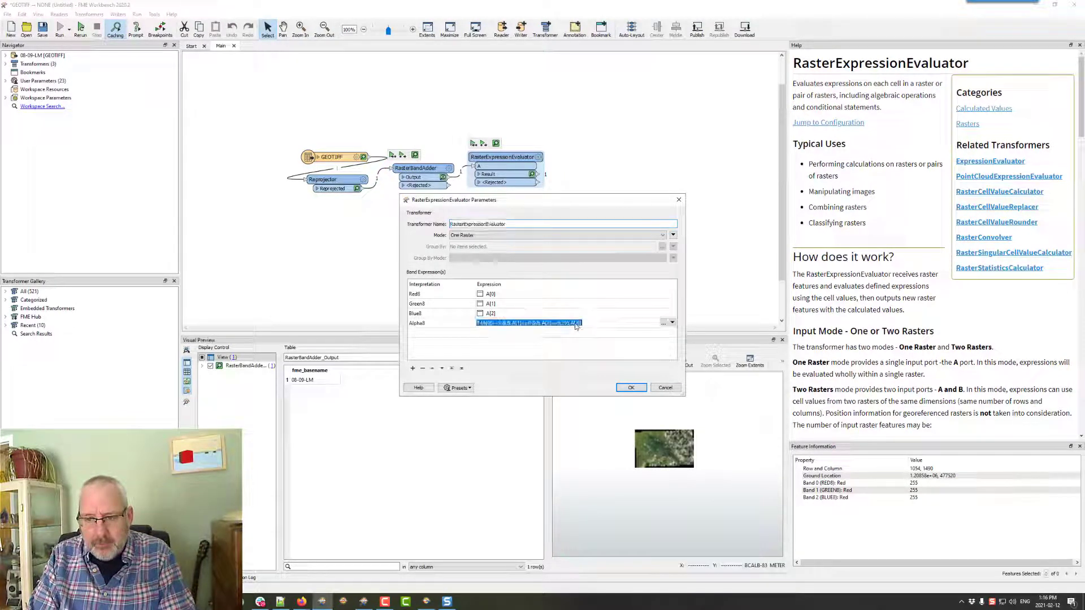
left_click(616, 332)
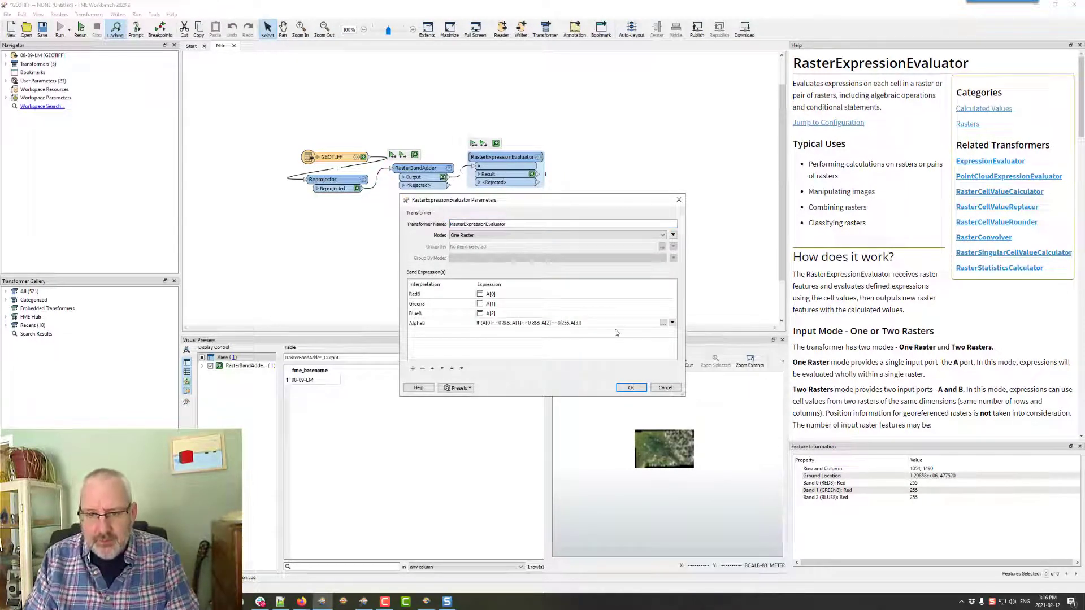
type(",0,")
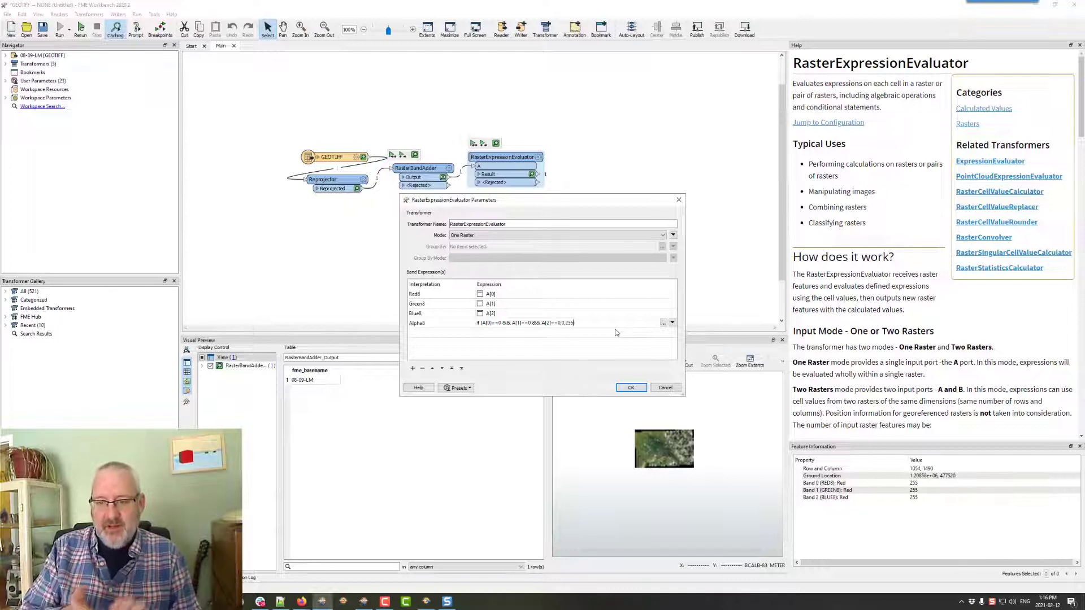
left_click(631, 387)
key("ctrl+r")
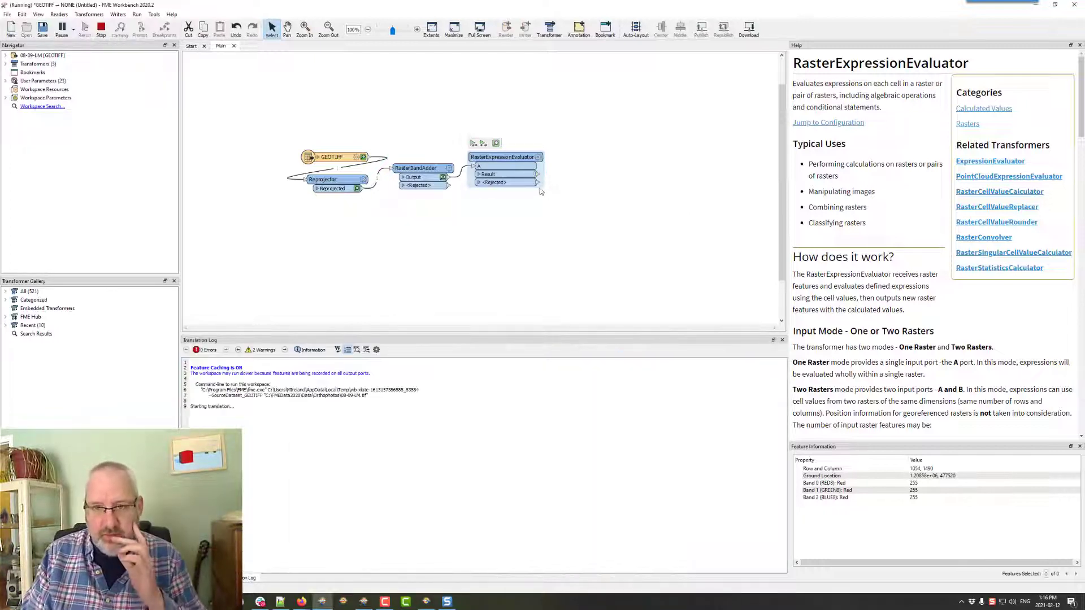
- Preview the evaluator's Result raster, zoom to the shoreline, and read dark cells showing all-zero values
left_click(532, 174)
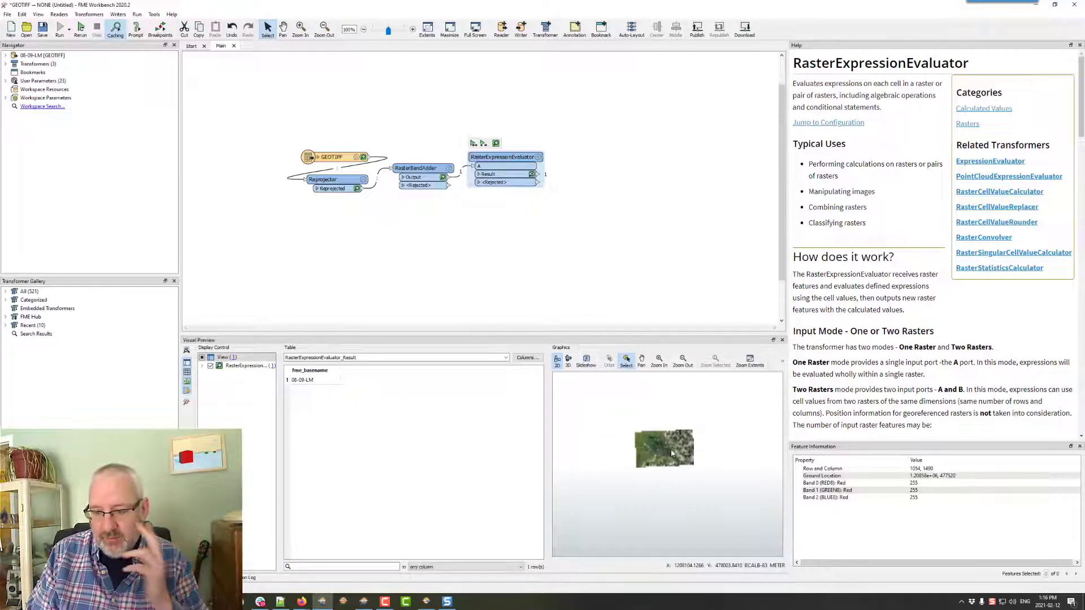
scroll(671, 452, "up", 5)
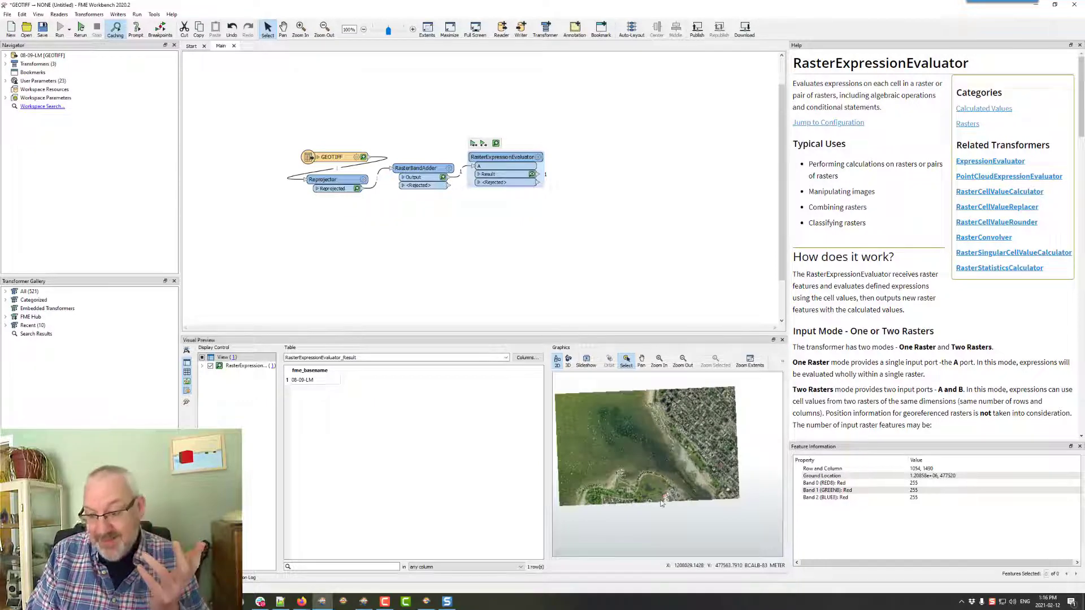
scroll(672, 492, "up", 5)
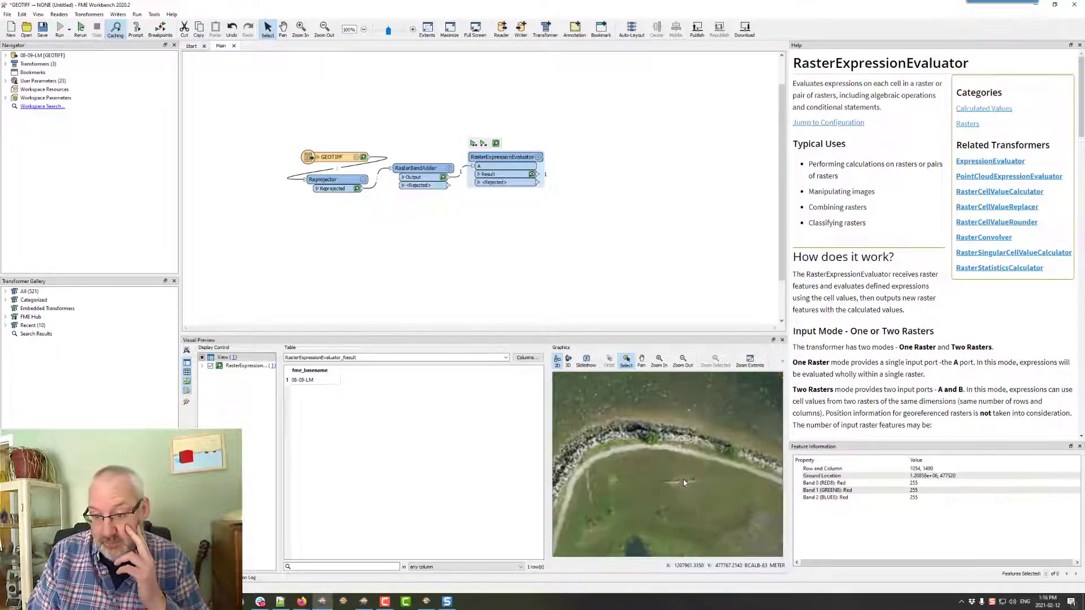
left_click(683, 436)
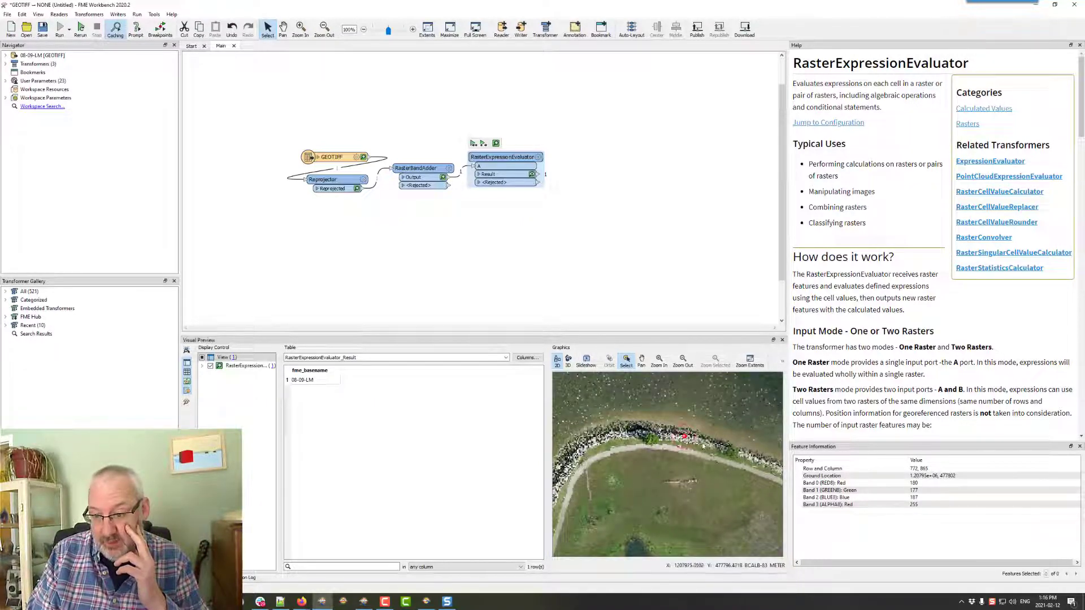
scroll(702, 445, "up", 3)
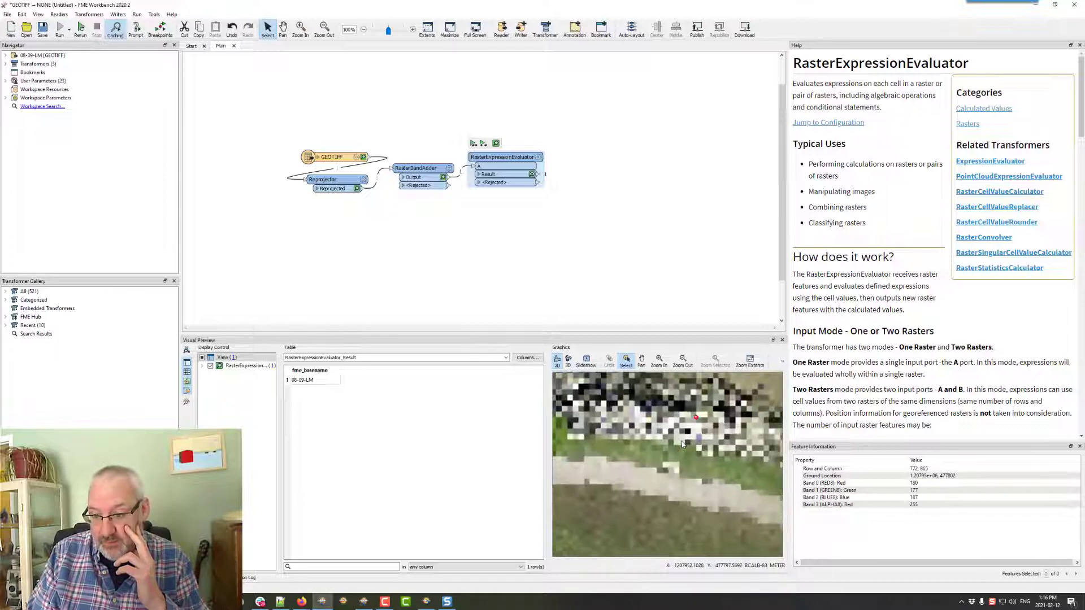
left_click(744, 405)
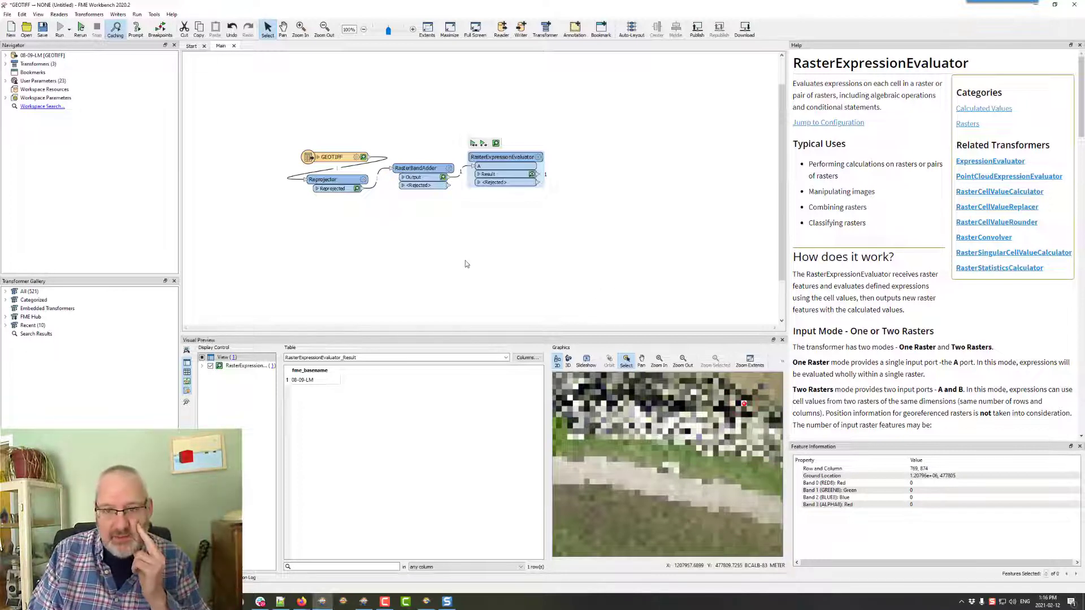
- Move the RasterExpressionEvaluator and RasterBandAdder up and right to make room on the canvas
mouse_move(344, 181)
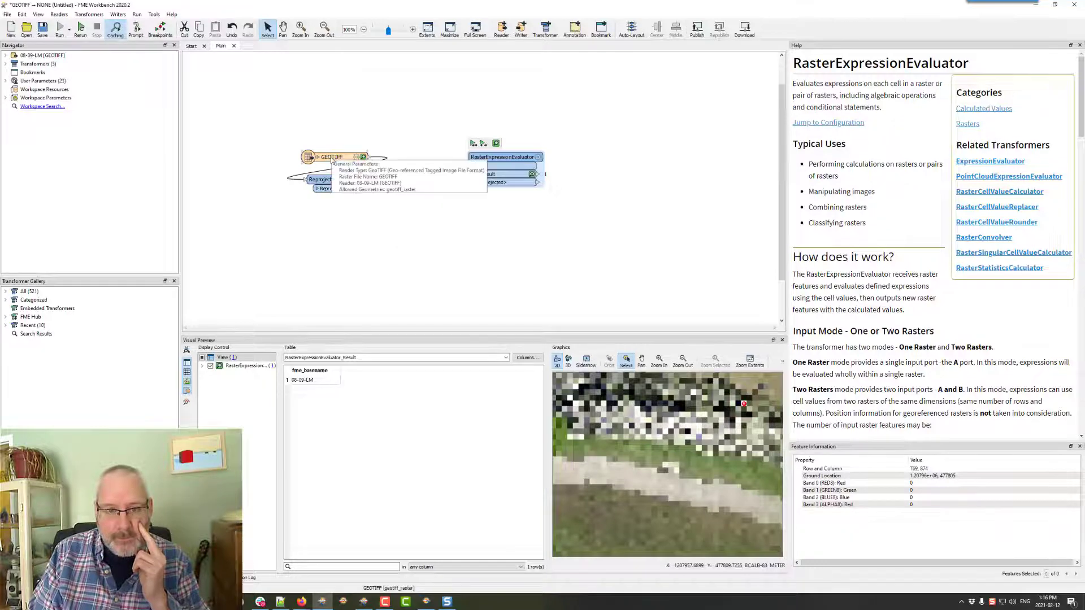
left_click(331, 160)
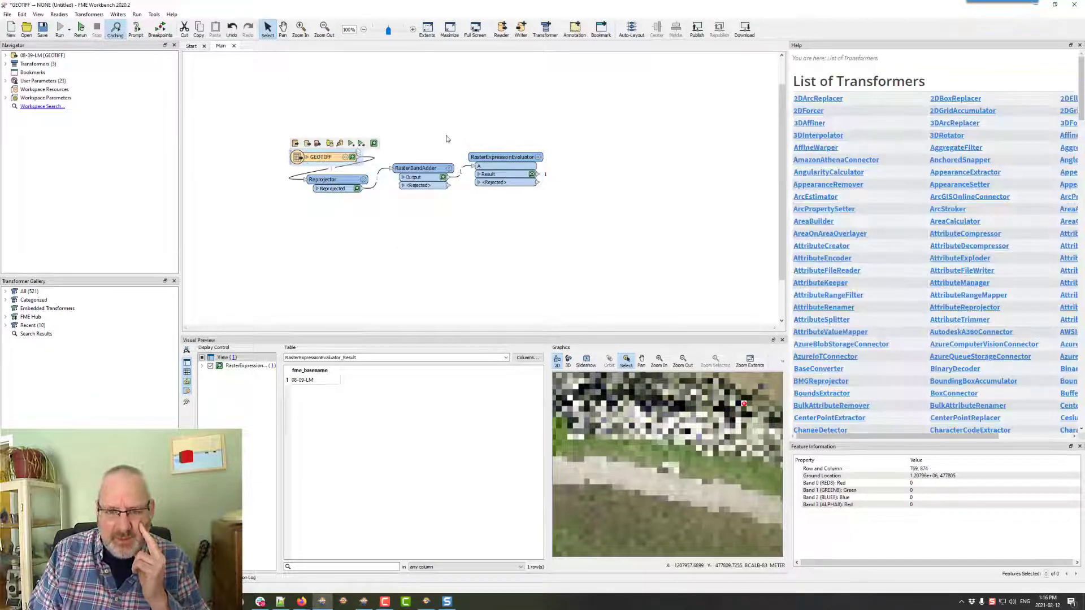
left_click_drag(503, 158, 561, 143)
left_click_drag(415, 168, 448, 143)
- Add a RasterBandNodataSetter fed by the Reprojector with nodata value 0, then run
type("nodara")
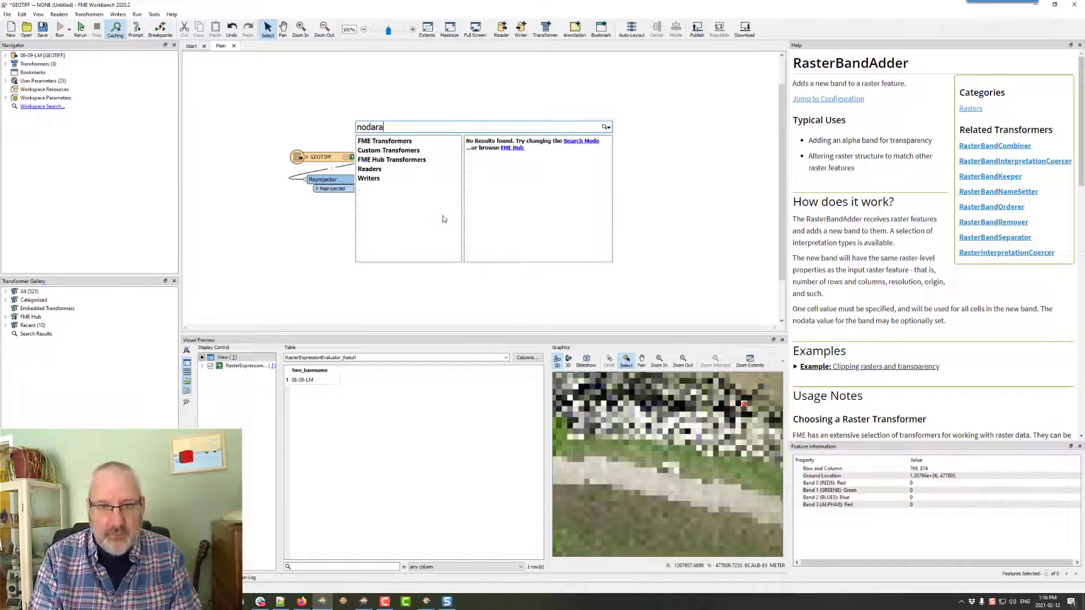
key("BackSpace")
type("t")
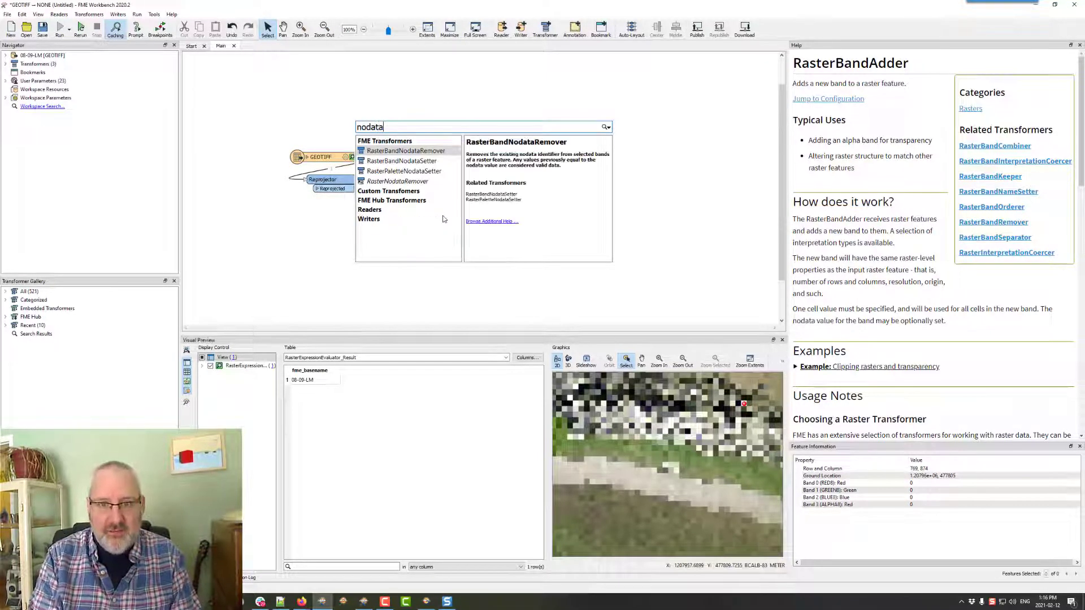
double_click(419, 162)
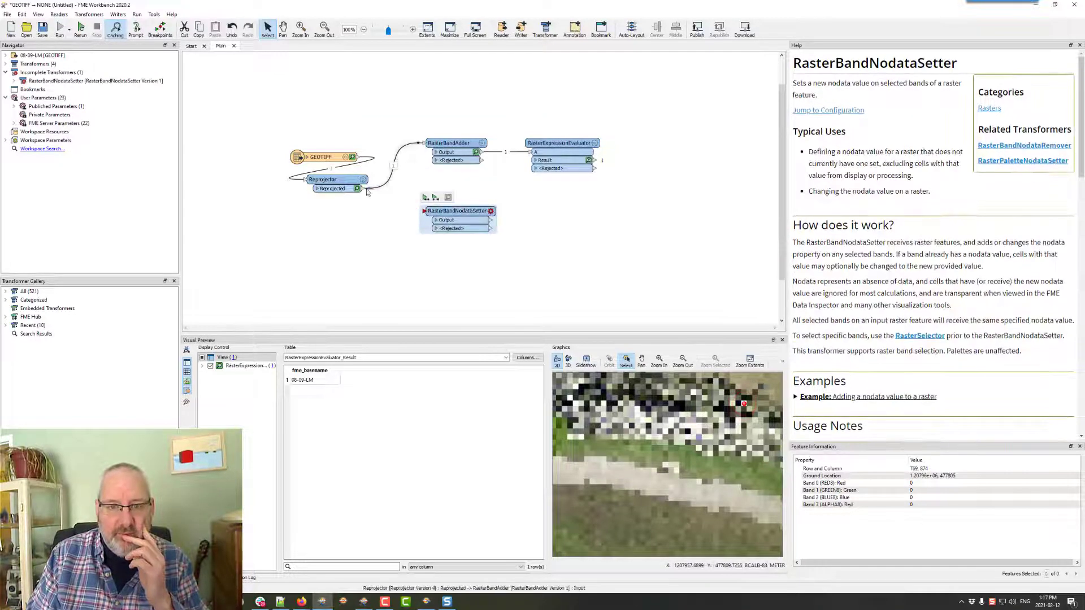
left_click_drag(362, 193, 423, 211)
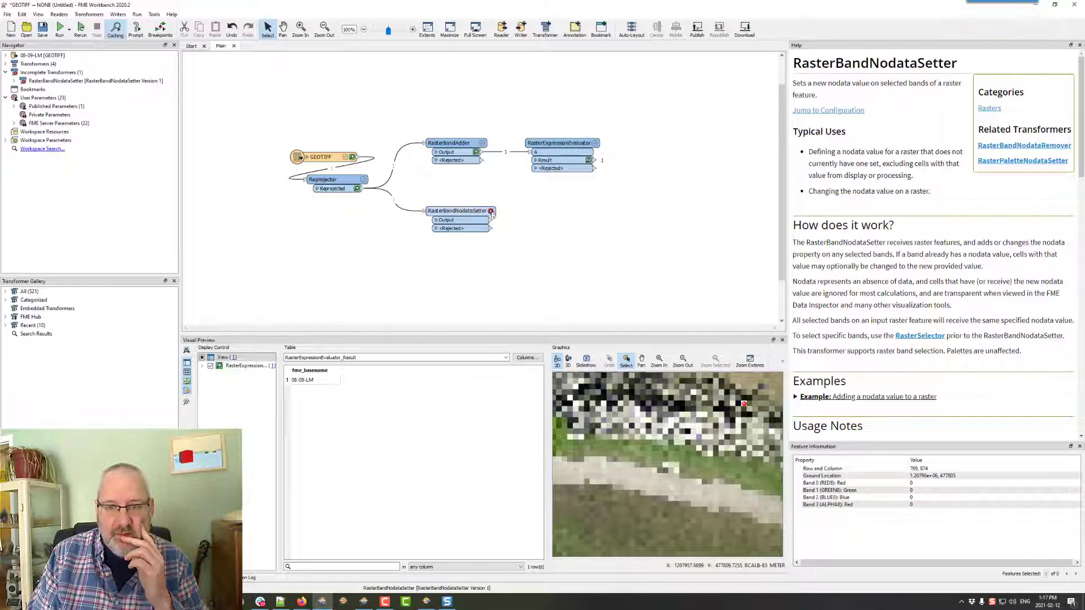
left_click(490, 211)
left_click(527, 303)
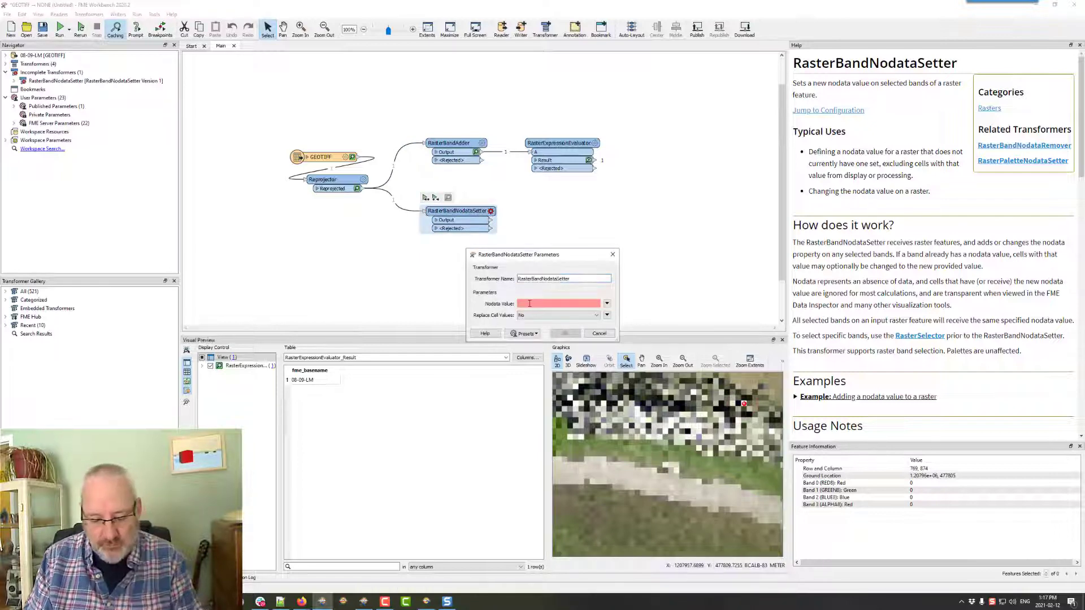
type("0")
left_click(565, 334)
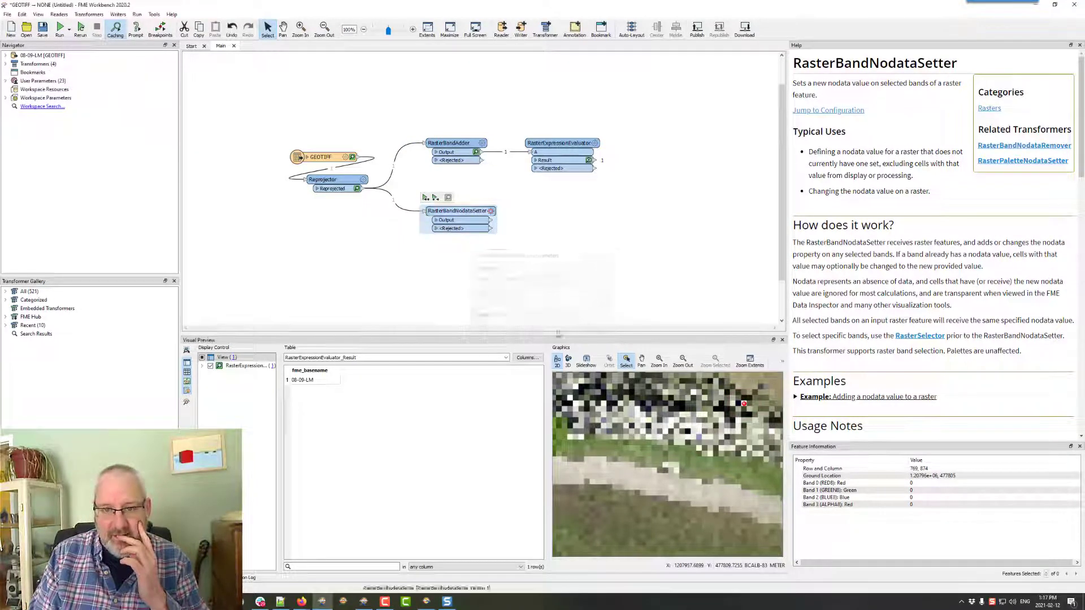
left_click(424, 198)
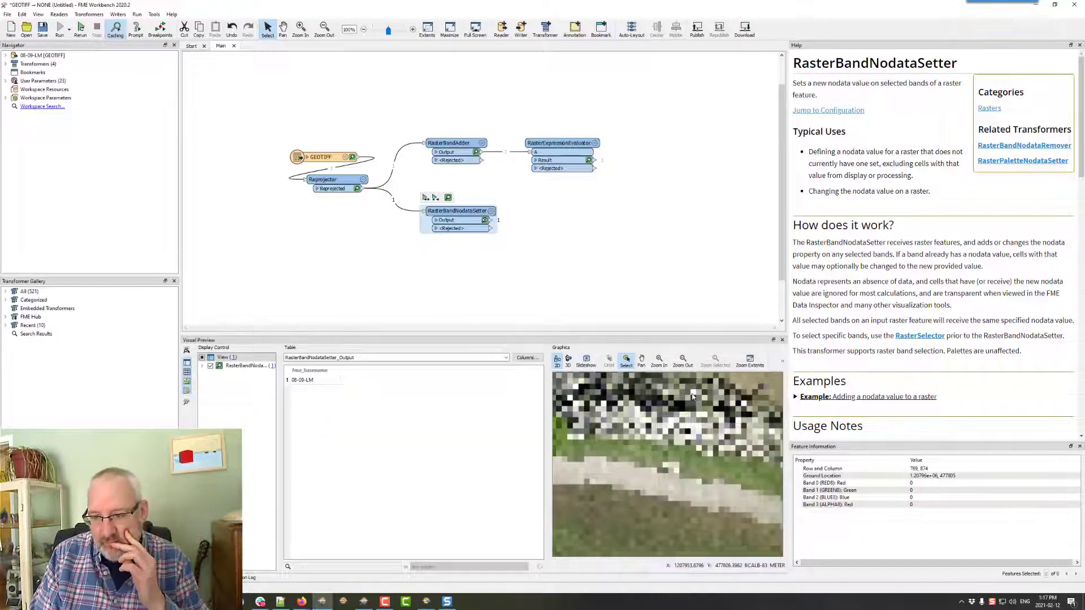
- Read pixel band values showing 0 as Nodata and green 3 valid, then zoom out to the full raster
left_click(745, 402)
left_click(682, 405)
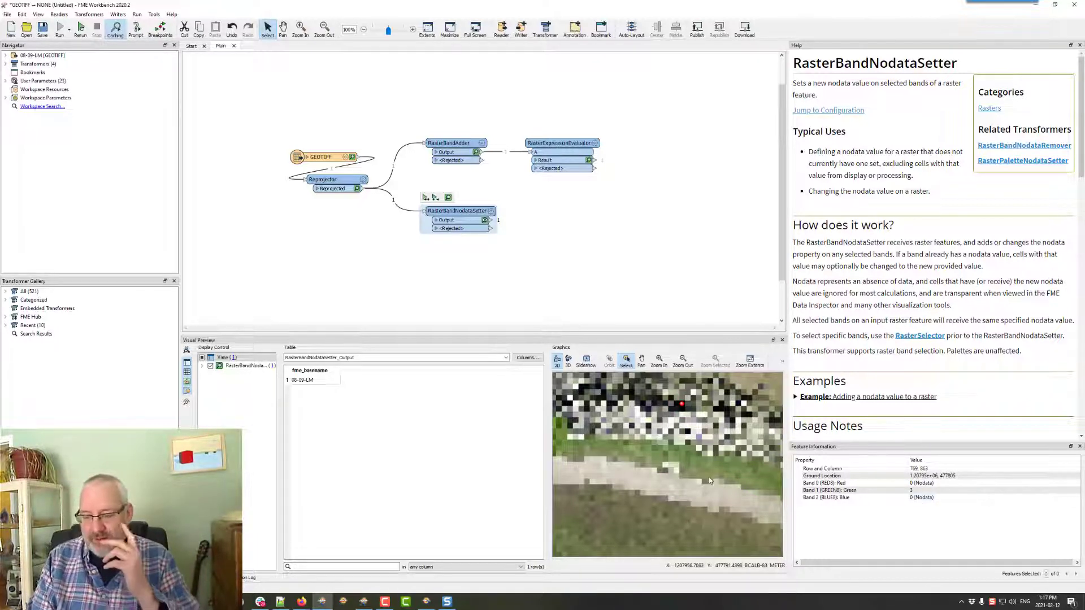
scroll(693, 439, "down", 8)
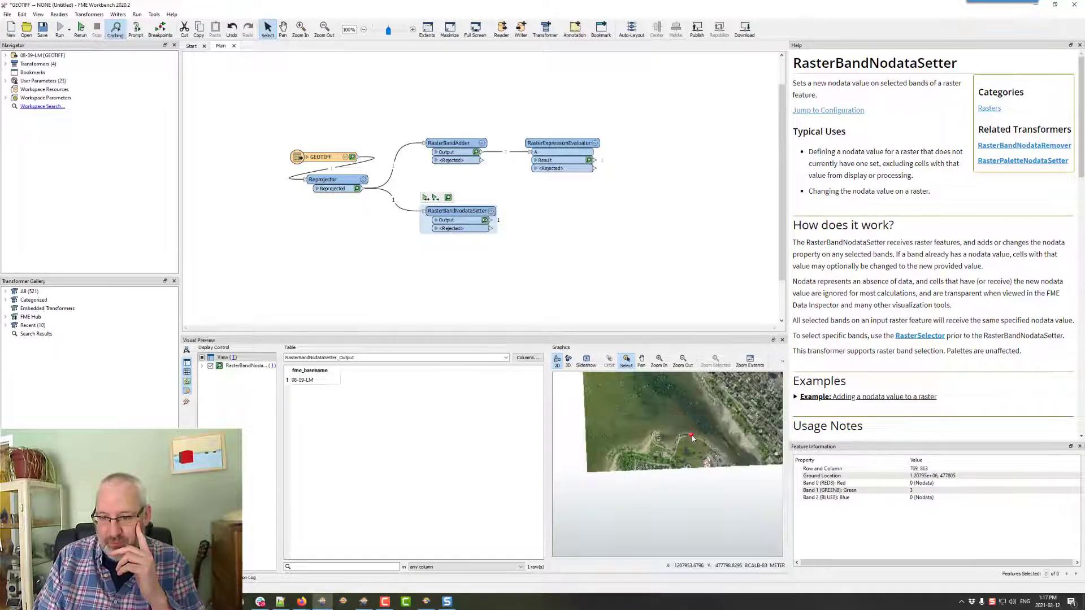
scroll(645, 440, "down", 2)
scroll(645, 440, "down", 3)
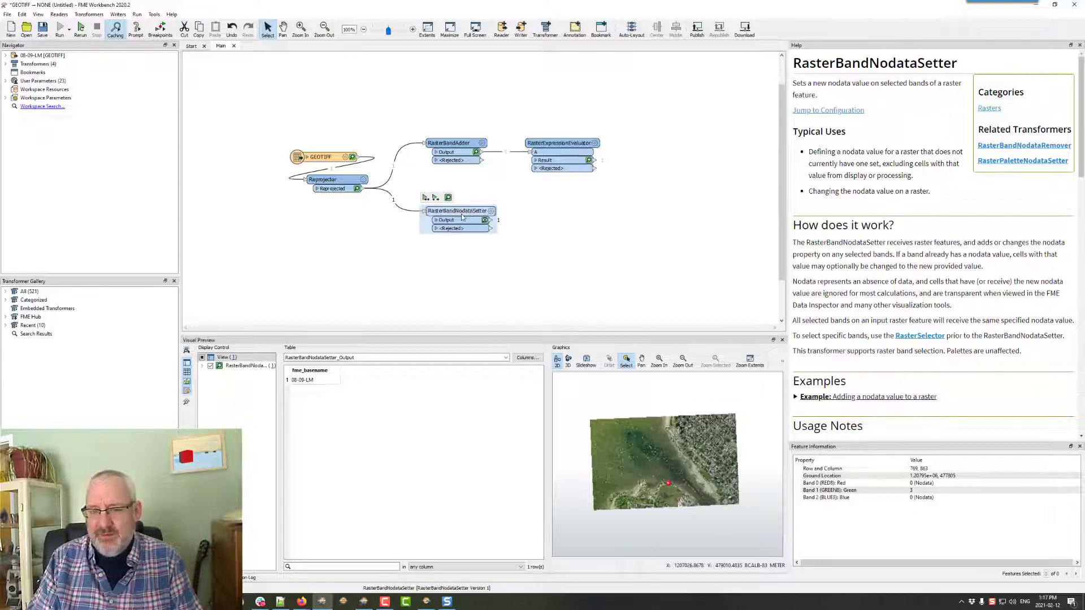
- Duplicate the RasterExpressionEvaluator as RasterExpressionEvaluator_2, fed by the Reprojector, and open its parameters
left_click_drag(462, 212, 564, 192)
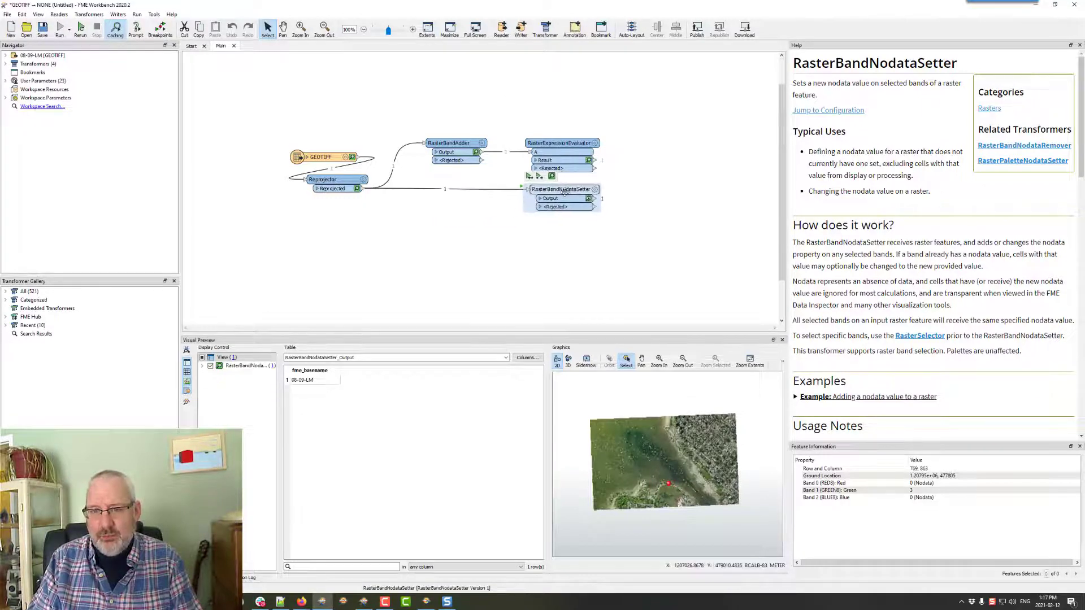
left_click(563, 144)
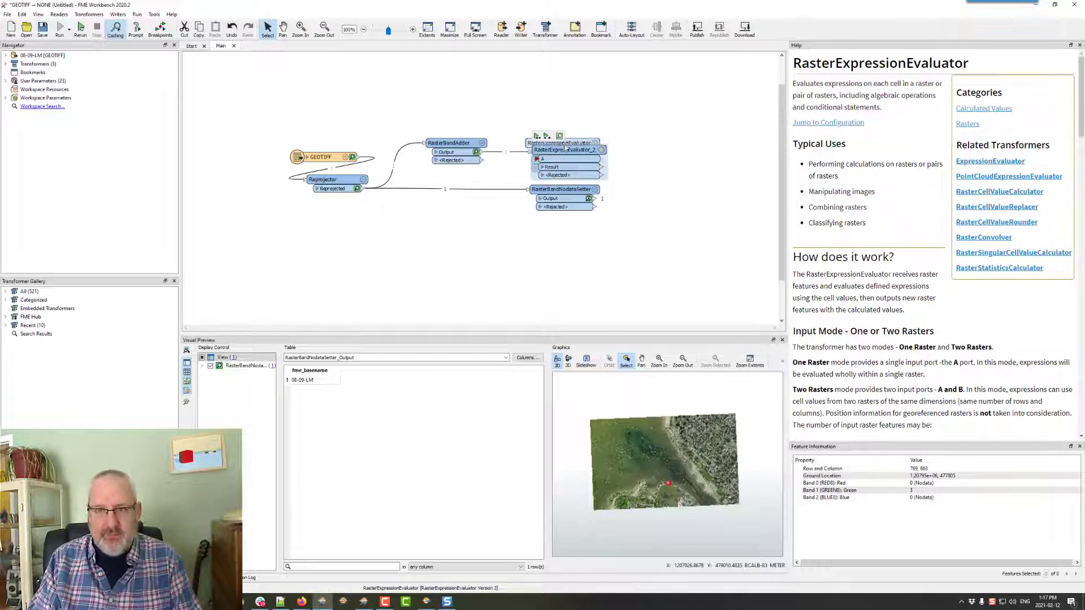
left_click_drag(564, 144, 394, 233)
left_click_drag(380, 190, 345, 237)
double_click(383, 237)
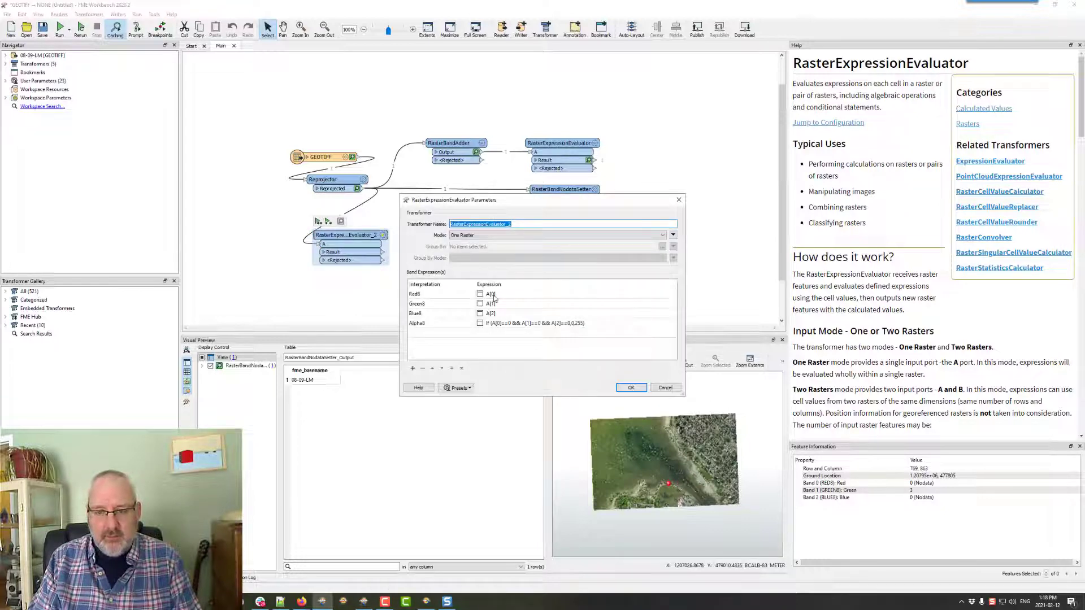
- Copy the Alpha8 expression into the Red8, Green8 and Blue8 rows
double_click(501, 323)
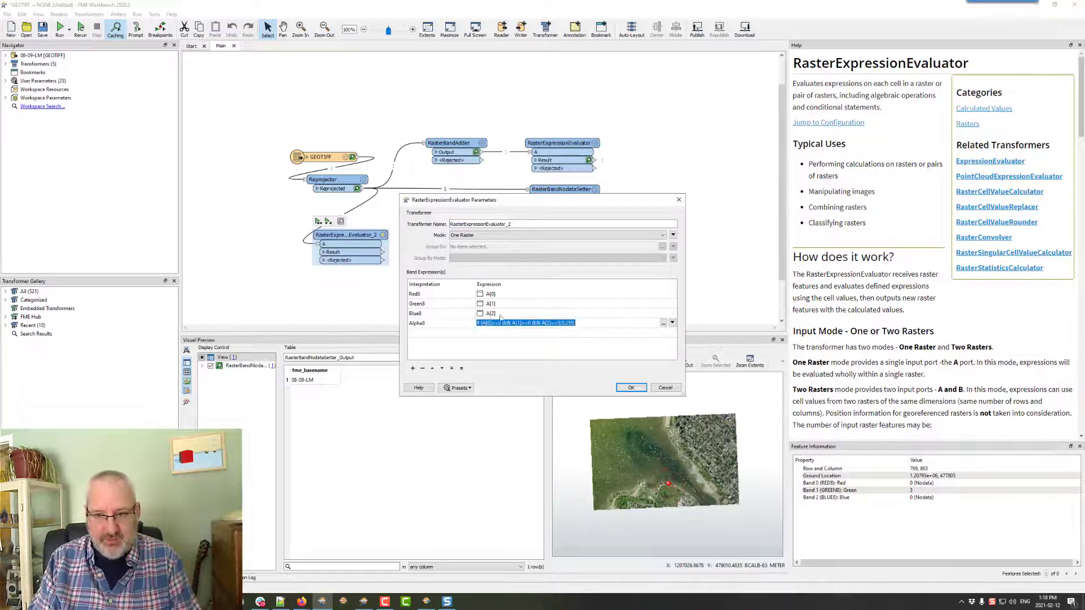
key("ctrl+c")
double_click(501, 294)
key("ctrl+v")
double_click(499, 303)
key("ctrl+v")
double_click(500, 313)
key("ctrl+v")
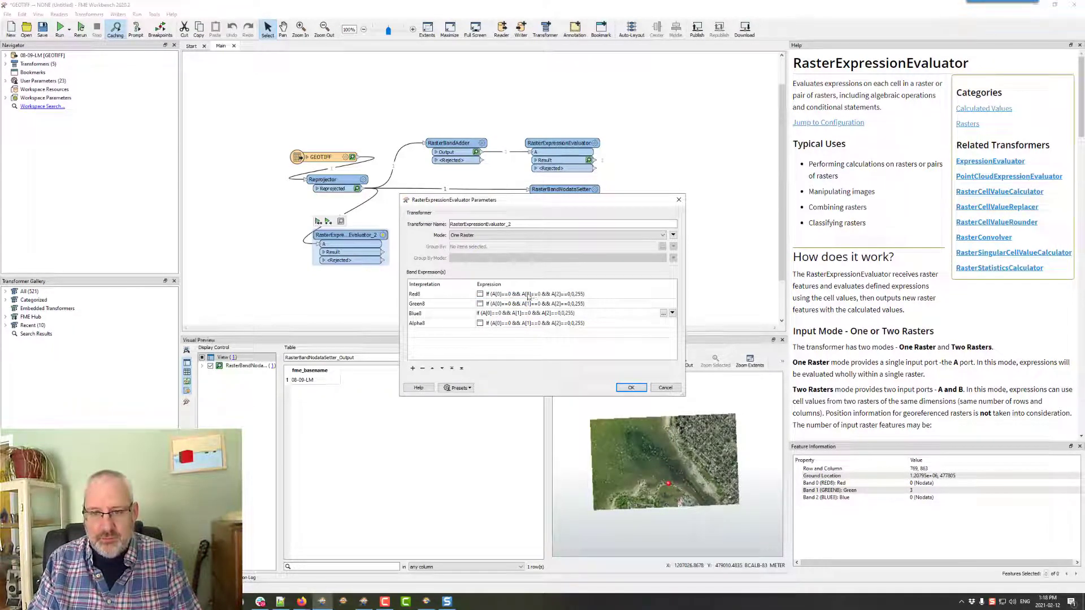
- Rewrite Red8 as if(A[0]==0,1,A[0]) and paste it into Green8 and Blue8
double_click(509, 295)
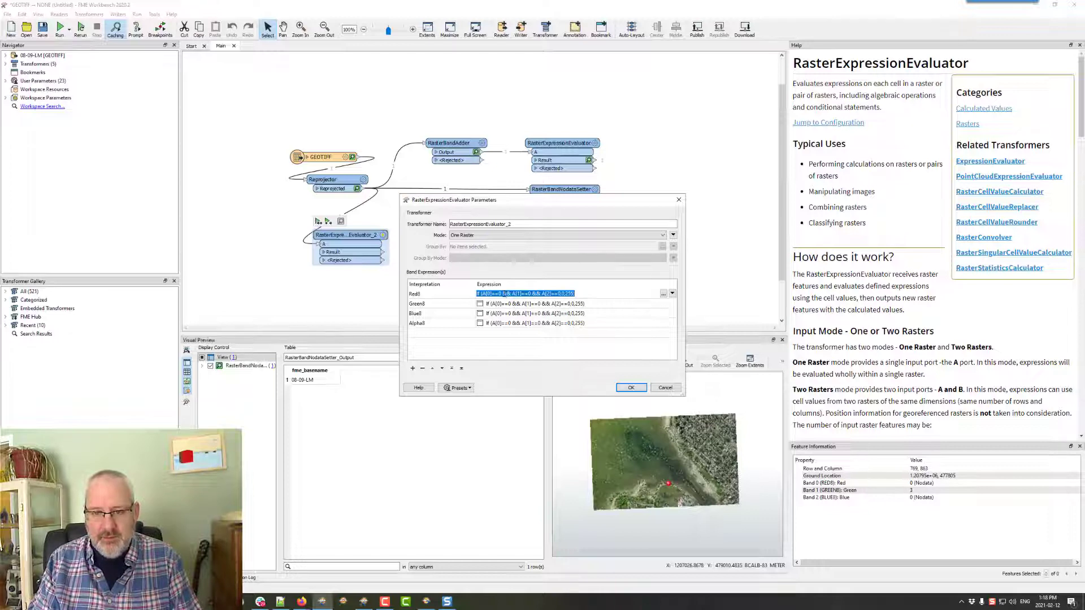
left_click_drag(501, 294, 559, 293)
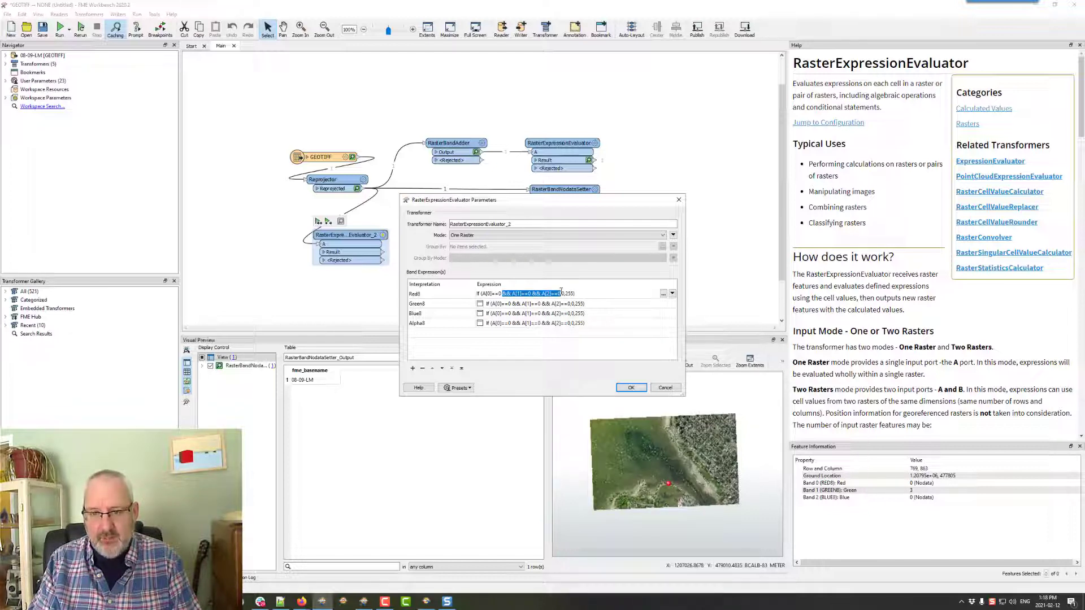
key("Delete")
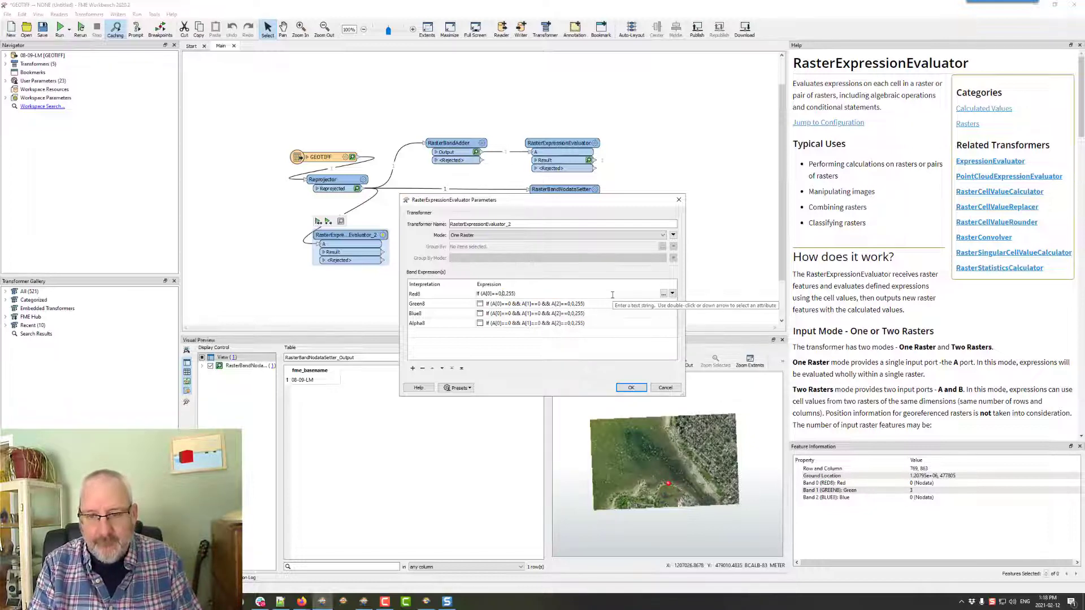
type("1,")
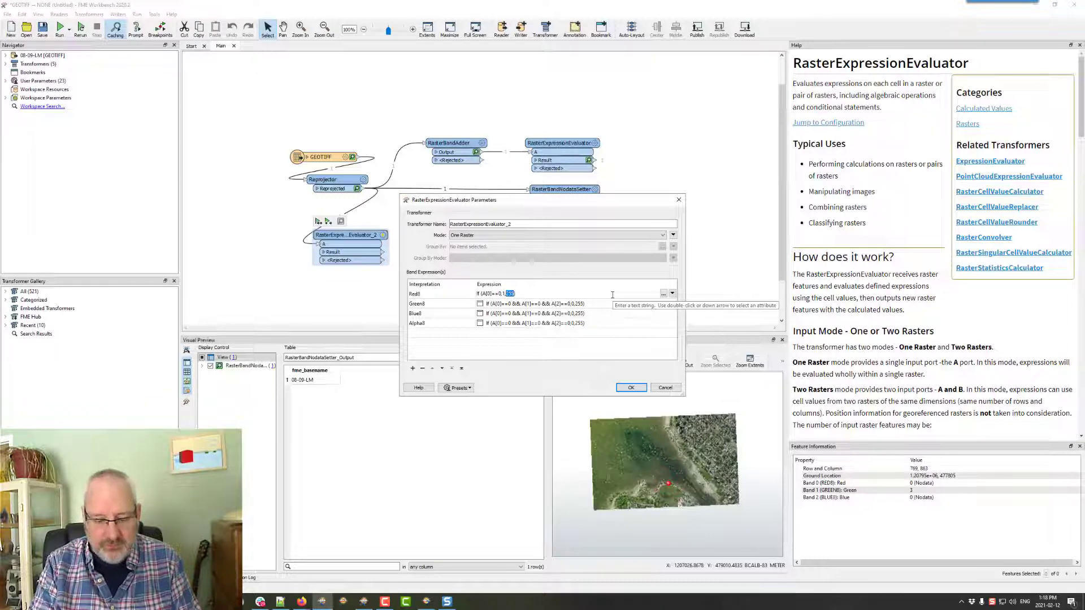
type("A[0]")
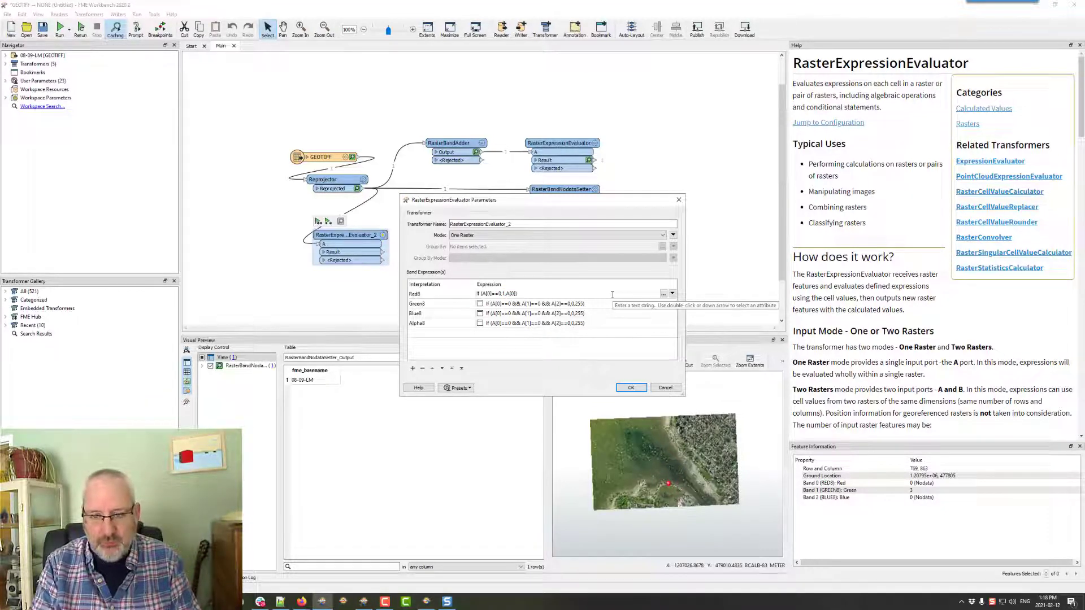
left_click(567, 306)
key("ctrl+v")
left_click(543, 313)
key("ctrl+v")
- Fix the band indices so Green8 uses A[1] and Blue8 uses A[2], then confirm
left_click(525, 305)
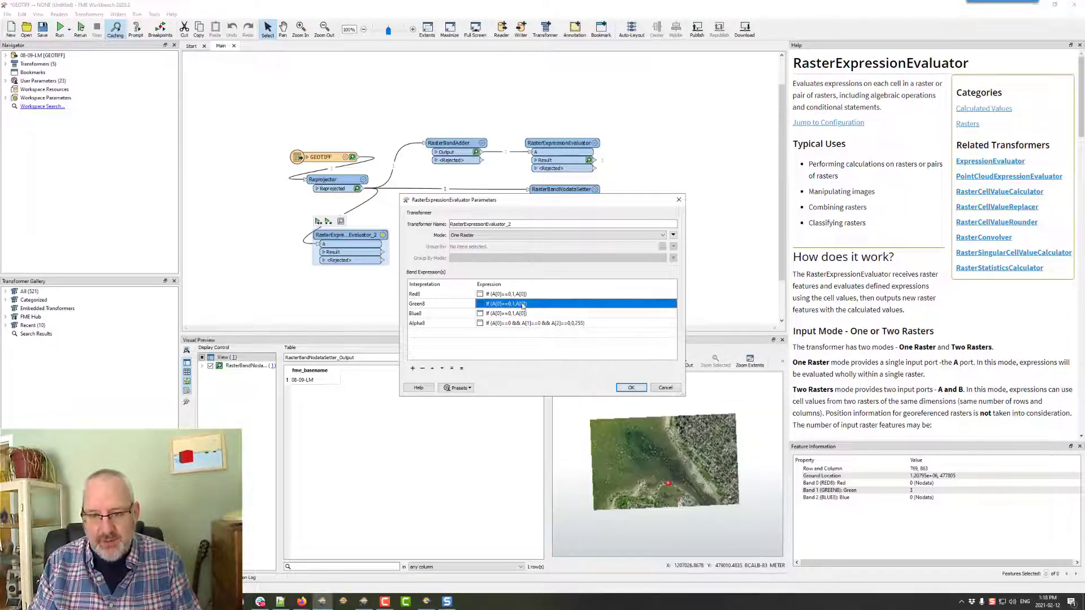
left_click(498, 307)
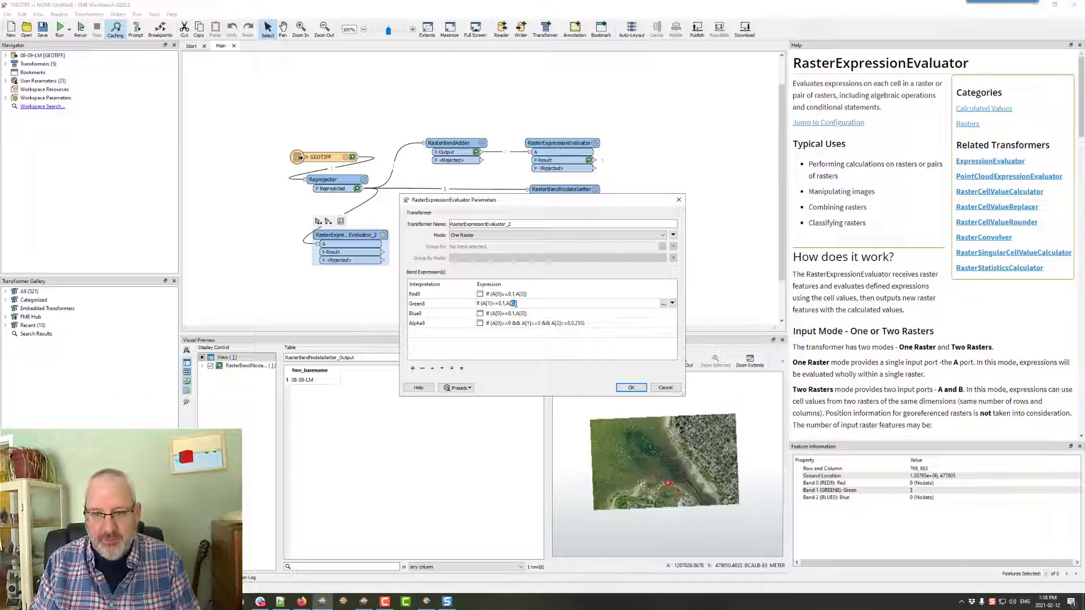
left_click(523, 316)
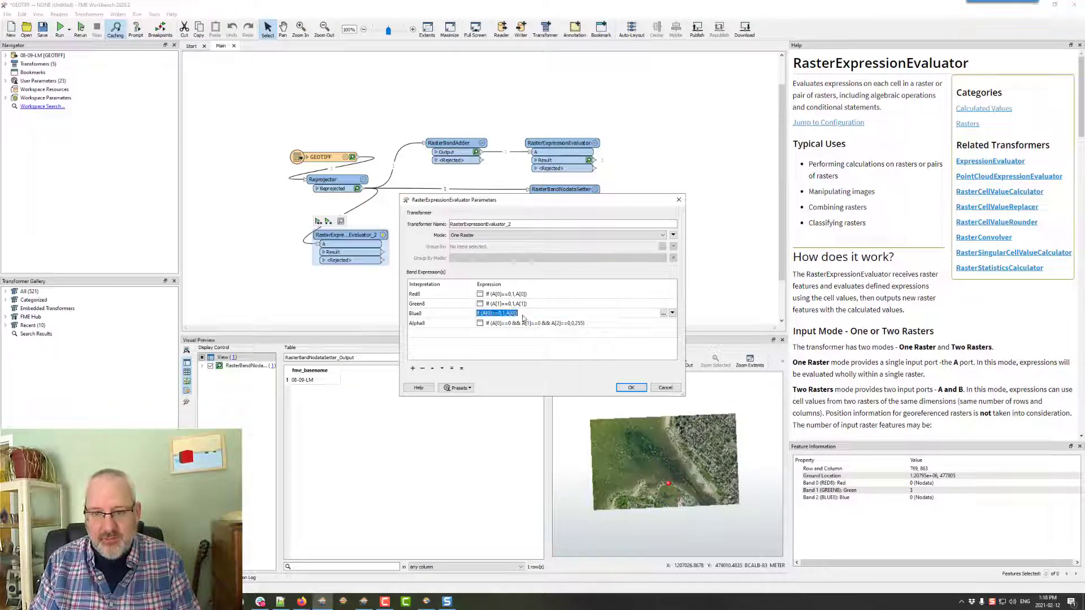
left_click(514, 314)
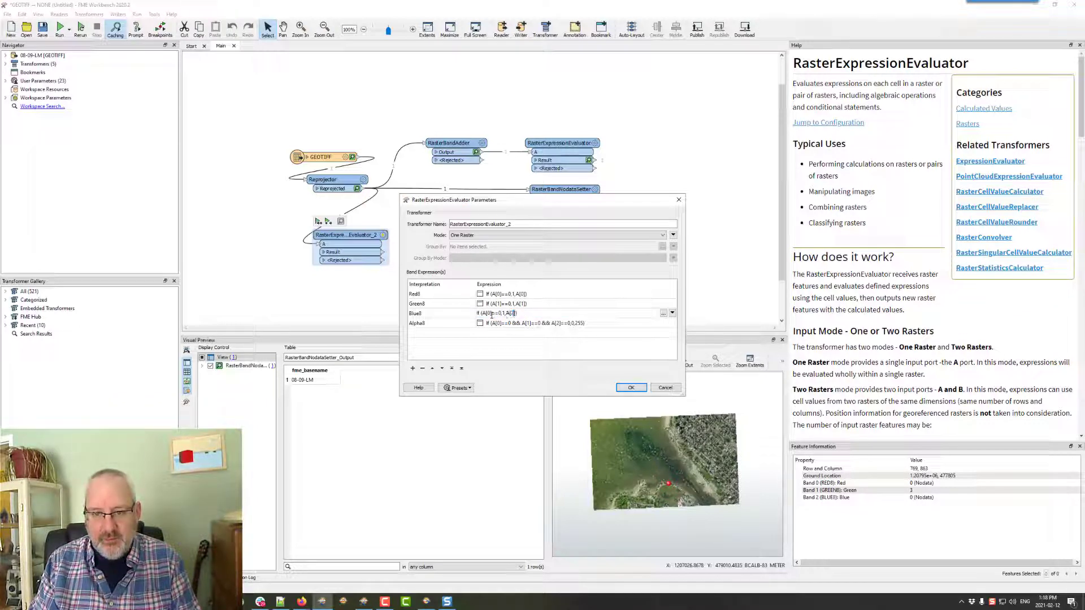
double_click(490, 313)
left_click(490, 314)
key("BackSpace")
type("2")
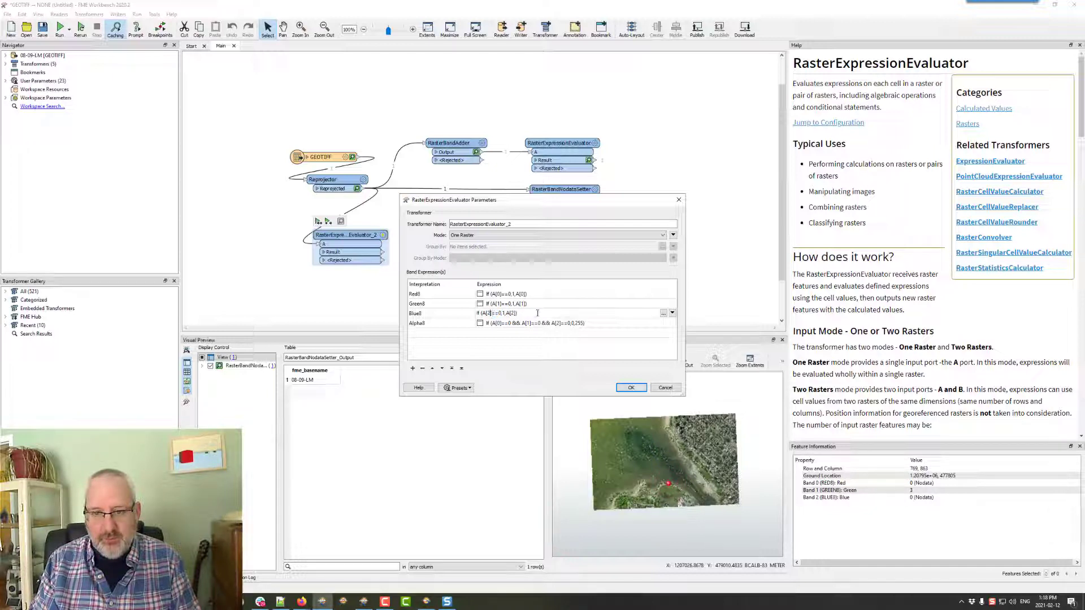
left_click(534, 348)
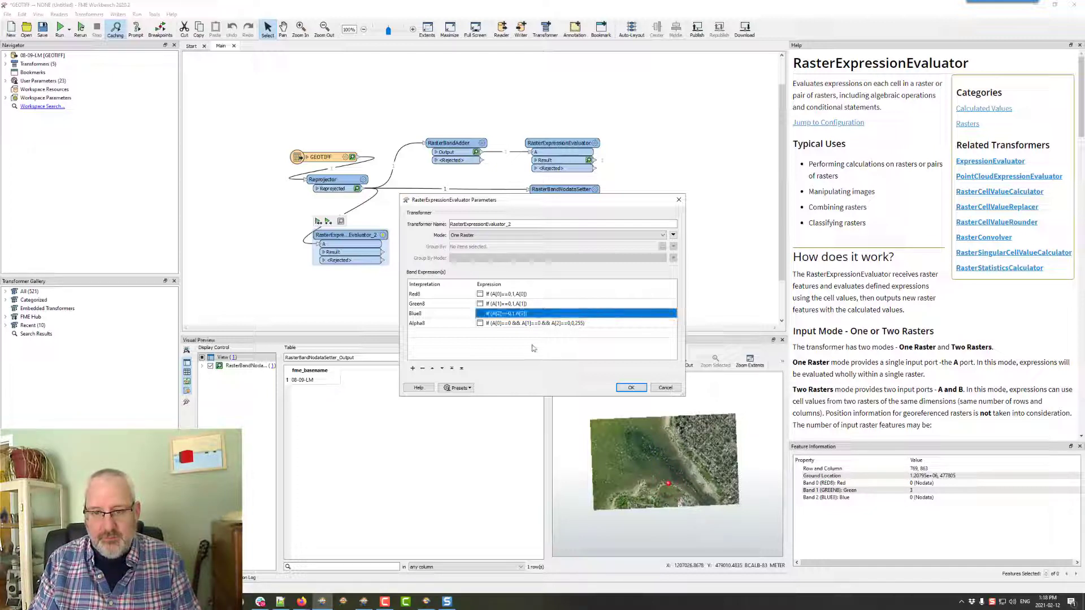
left_click(629, 389)
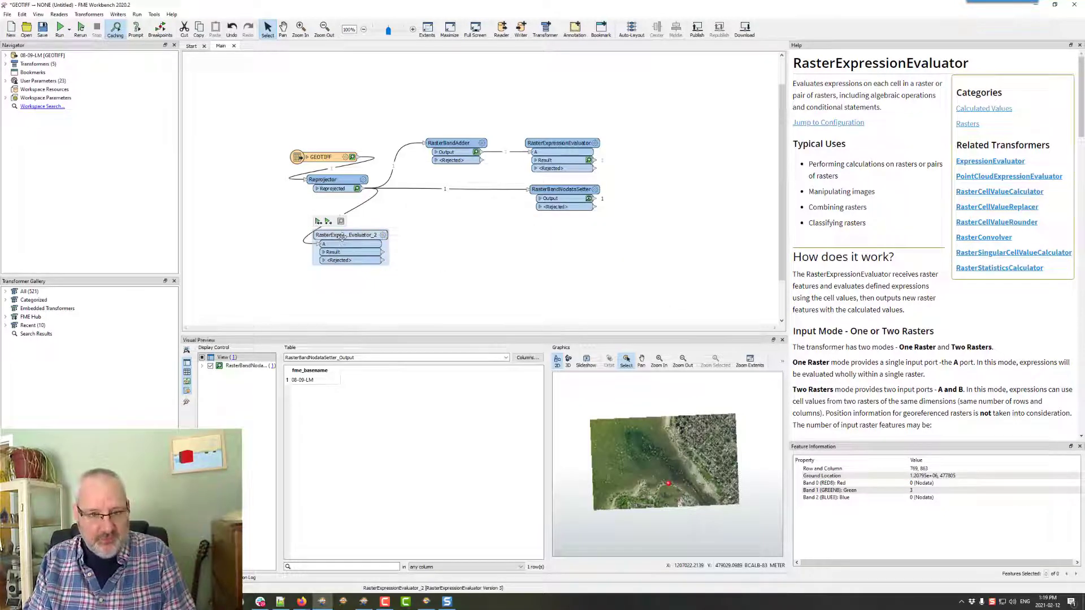
- Reconnect RasterExpressionEvaluator_2 between the GEOTIFF reader and Reprojector, run, and reposition the Reprojector
key("ctrl+x")
key("ctrl+v")
left_click_drag(321, 191, 373, 248)
left_click_drag(315, 223, 326, 192)
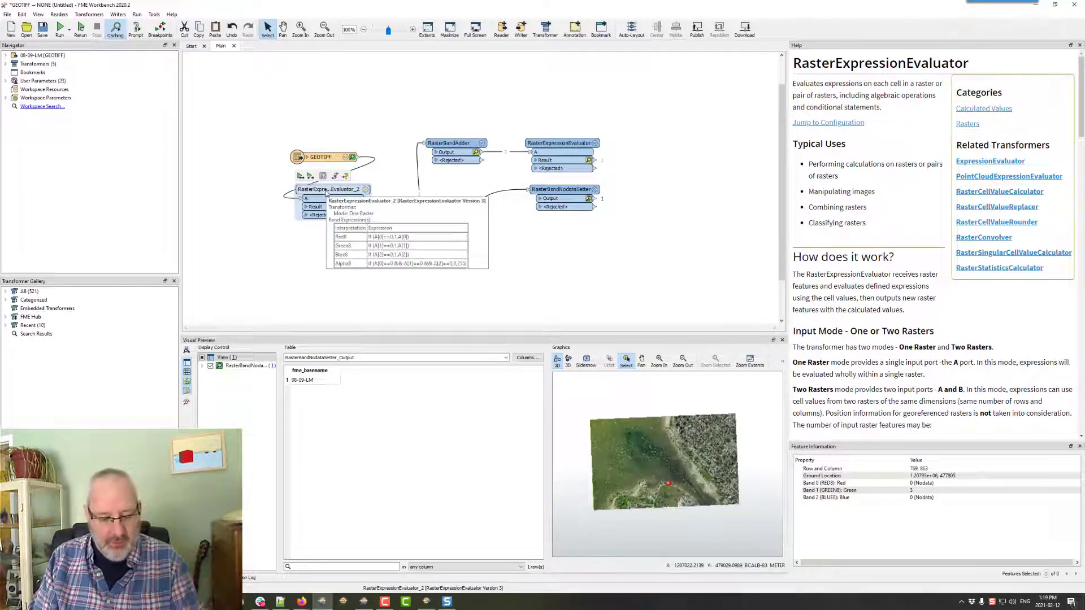
key("ctrl+r")
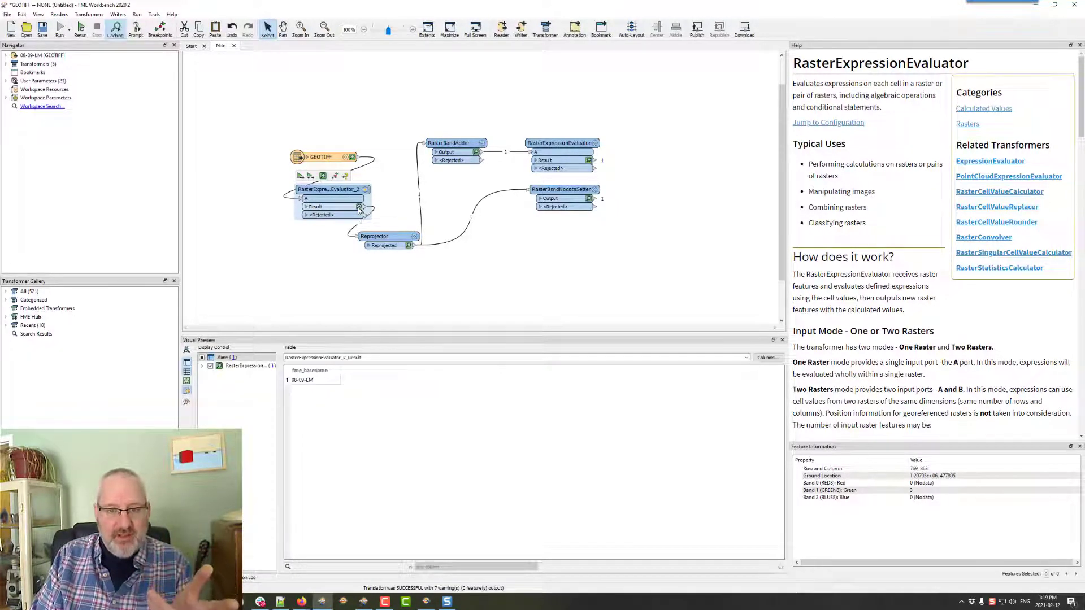
left_click_drag(390, 238, 477, 262)
- Add a RasterStatisticsCalculator via the rsc alias and open its parameters
type("rsc")
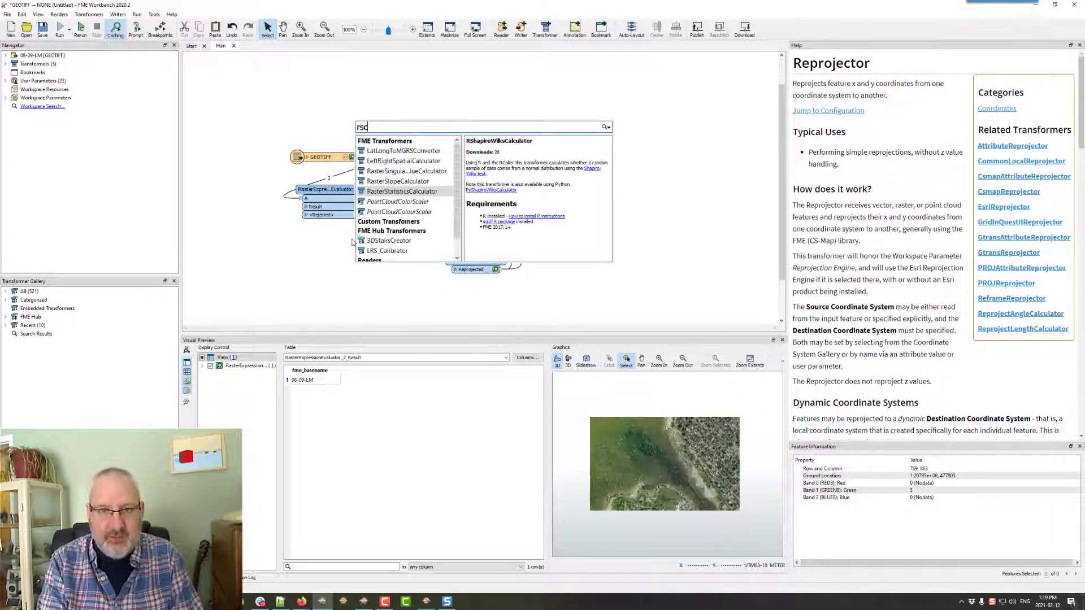
key("Return")
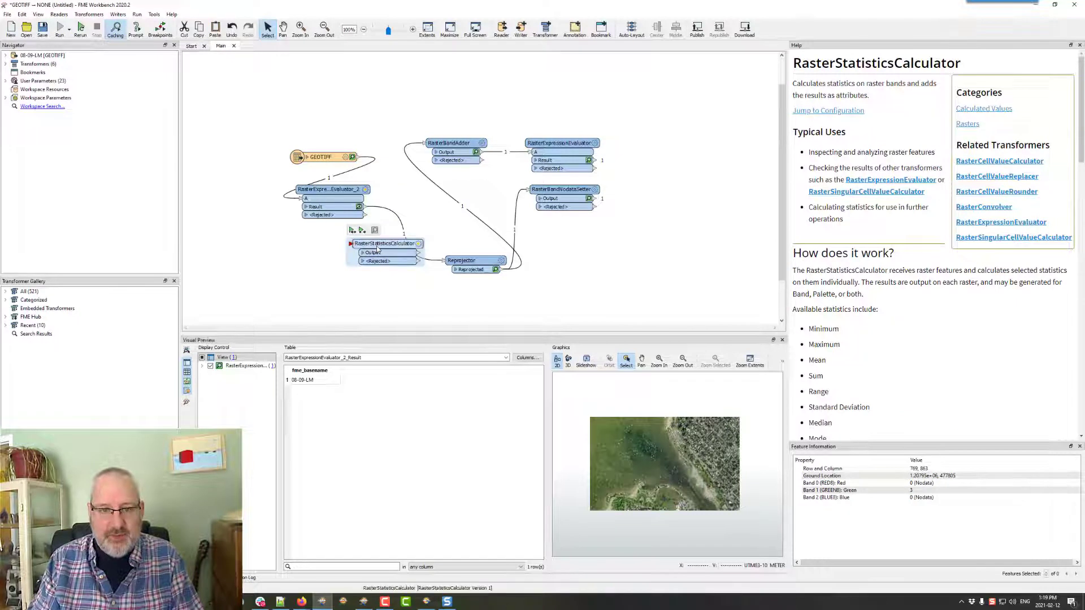
mouse_move(377, 249)
left_mouse_down()
mouse_move(446, 223)
mouse_move(356, 257)
mouse_move(362, 264)
left_mouse_up()
left_click(364, 261)
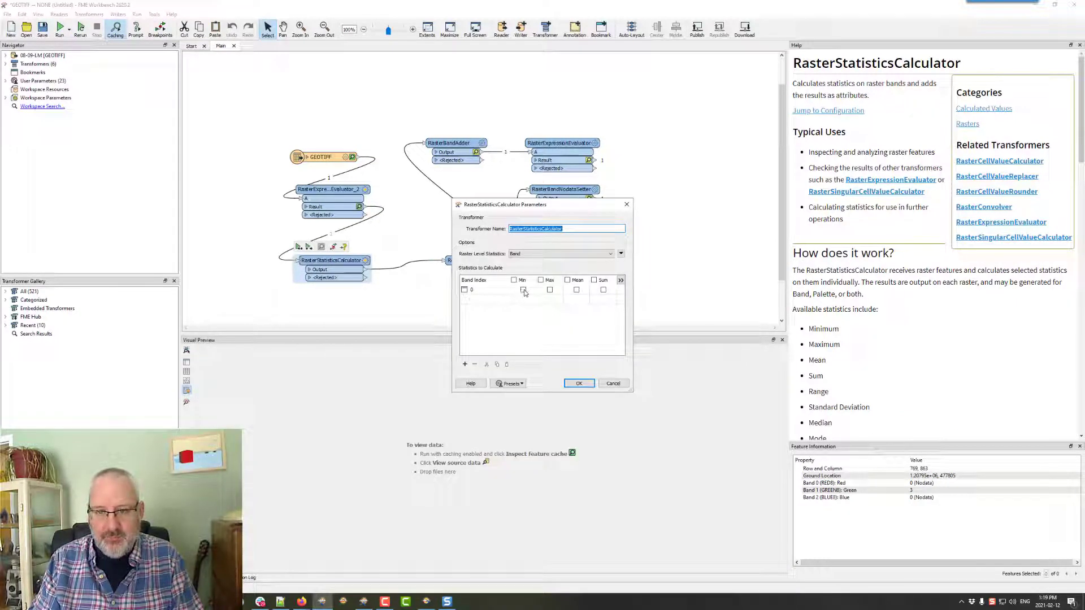
- Tick Min for band 0 and add band rows 1 and 2 with Min ticked
left_click(524, 290)
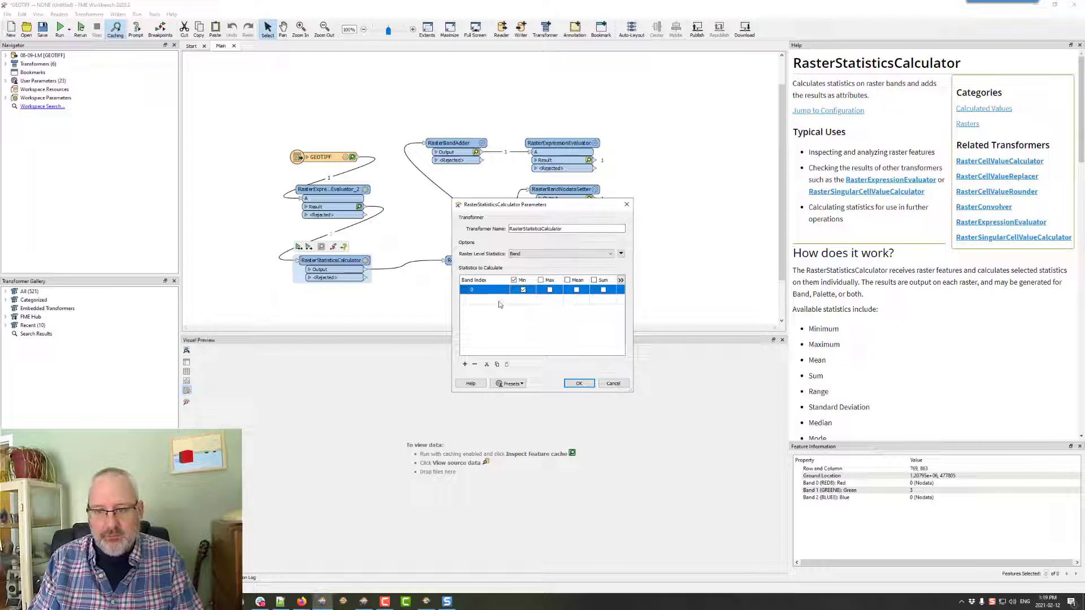
left_click(499, 301)
left_click(504, 299)
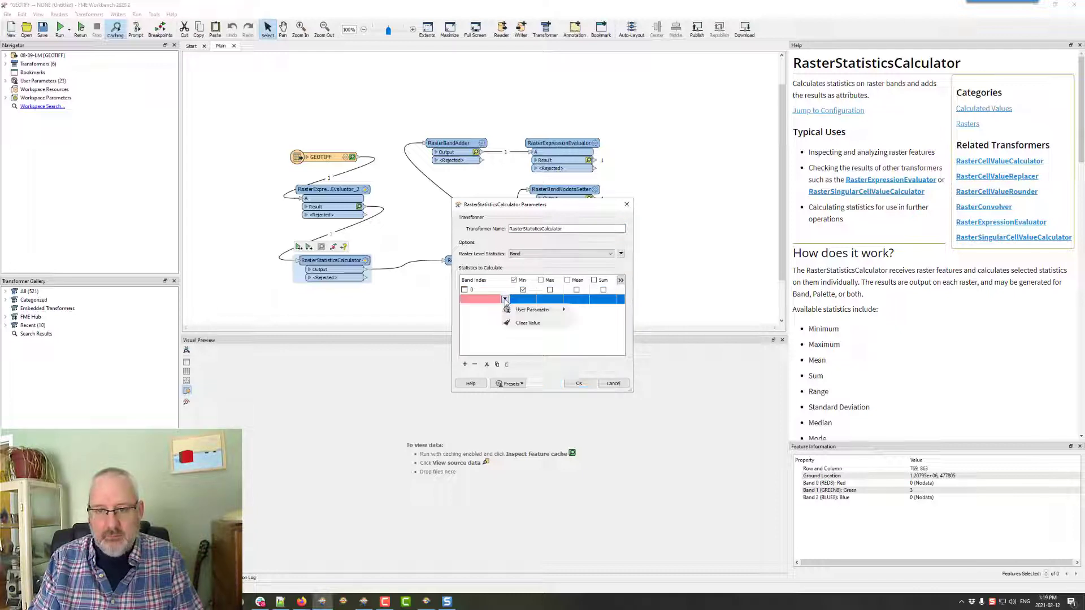
left_click(528, 257)
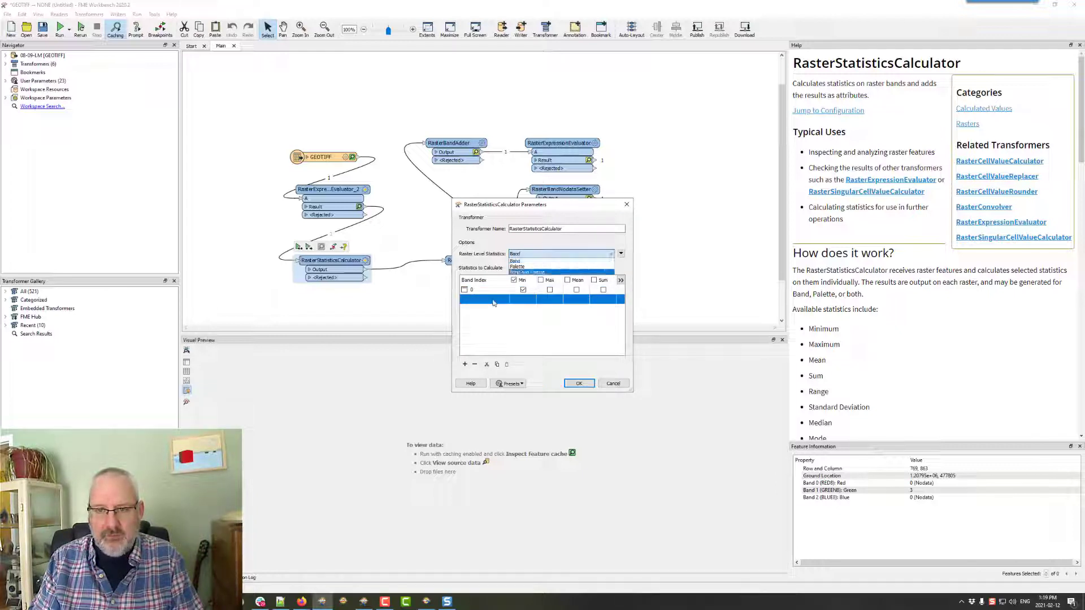
left_click(528, 260)
left_click(479, 299)
type("1")
left_click(479, 309)
type("2")
left_click(524, 299)
left_click(523, 299)
left_click(524, 310)
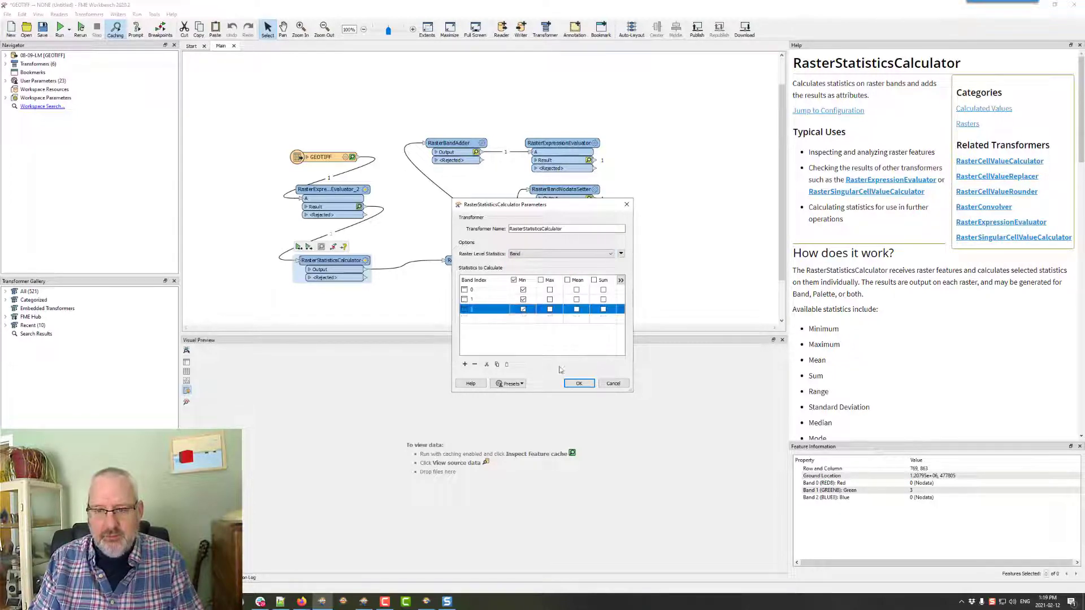
left_click(574, 384)
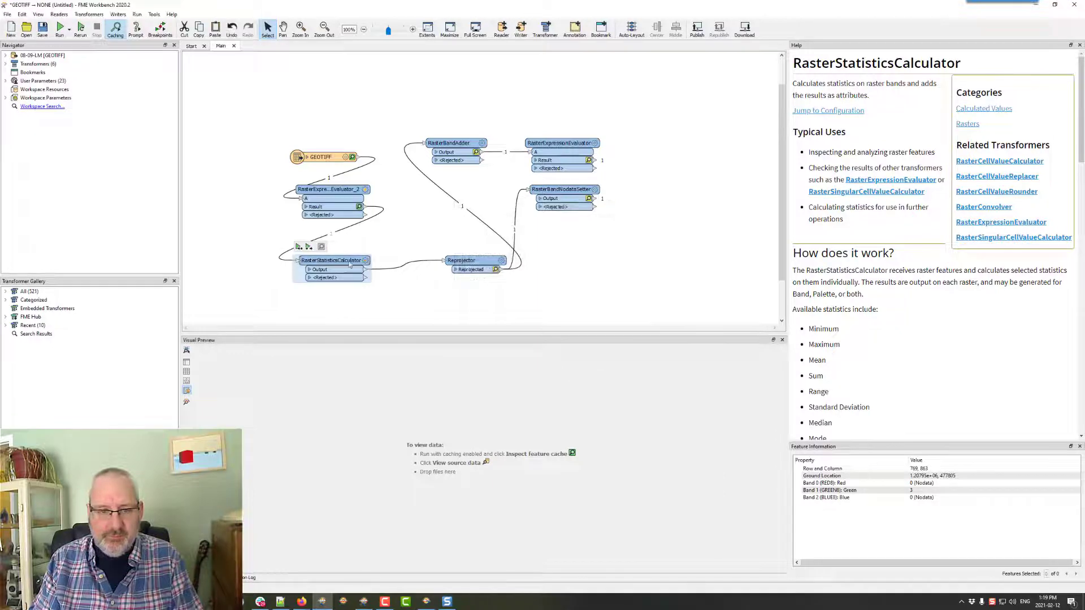
- Run up to the Reprojector and check its raster's band minimums are all 1
left_click(299, 247)
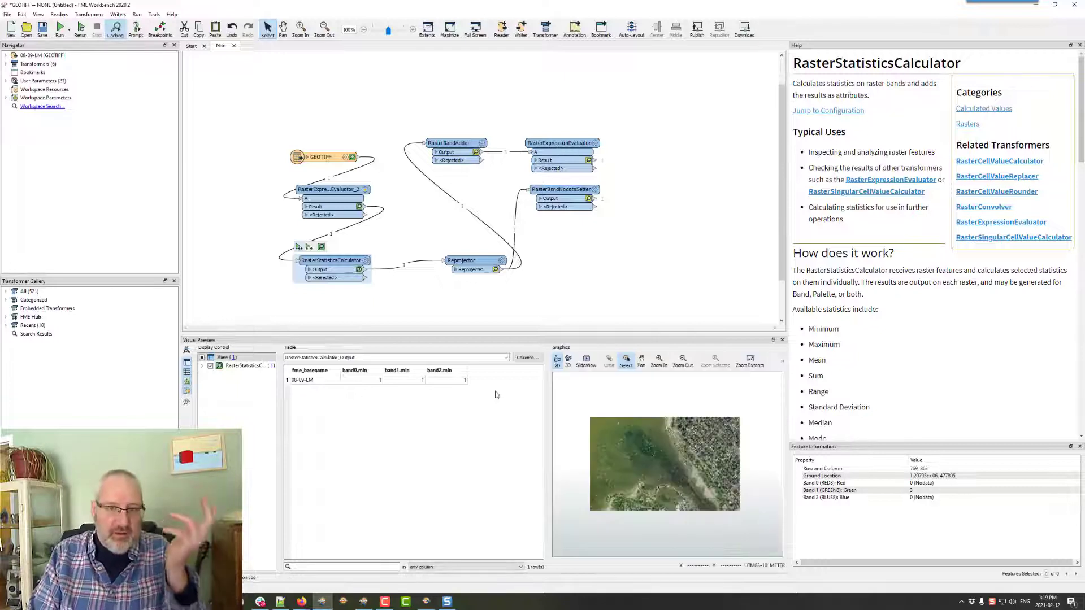
left_click_drag(464, 264, 429, 273)
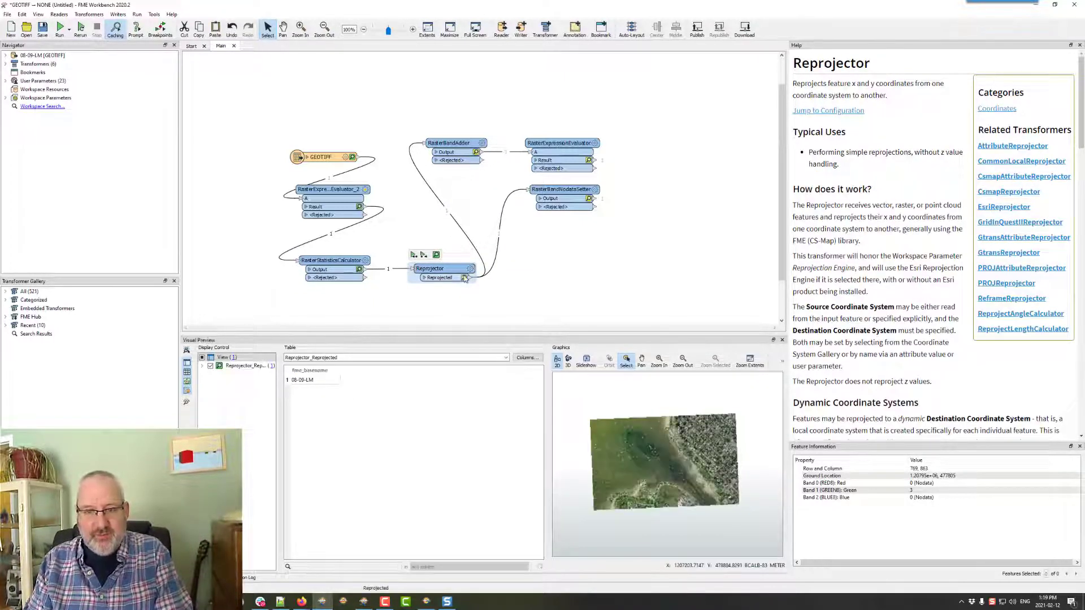
left_click(464, 278)
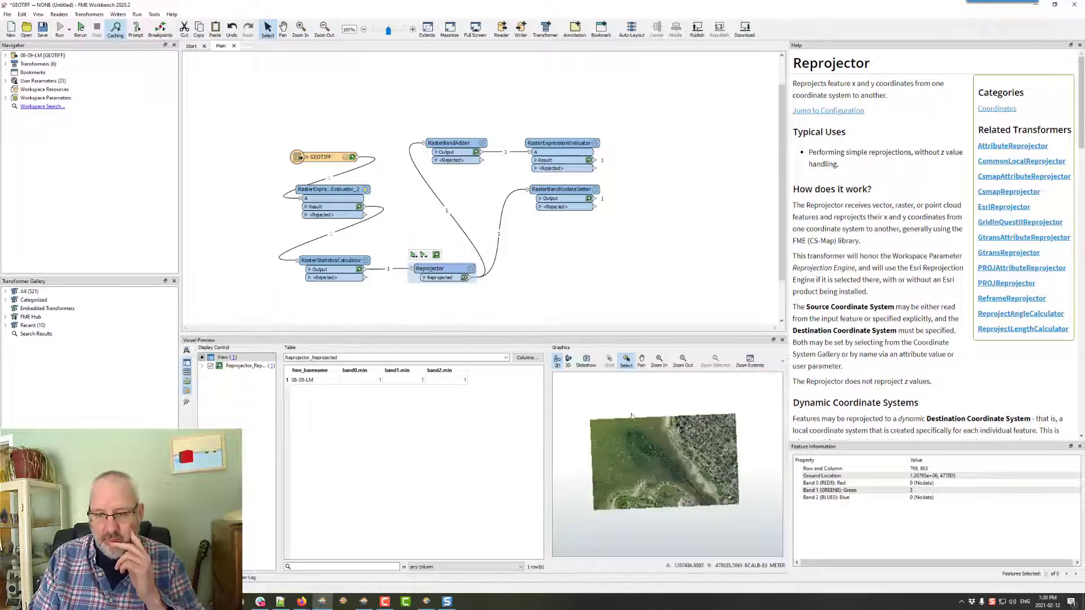
left_click(632, 415)
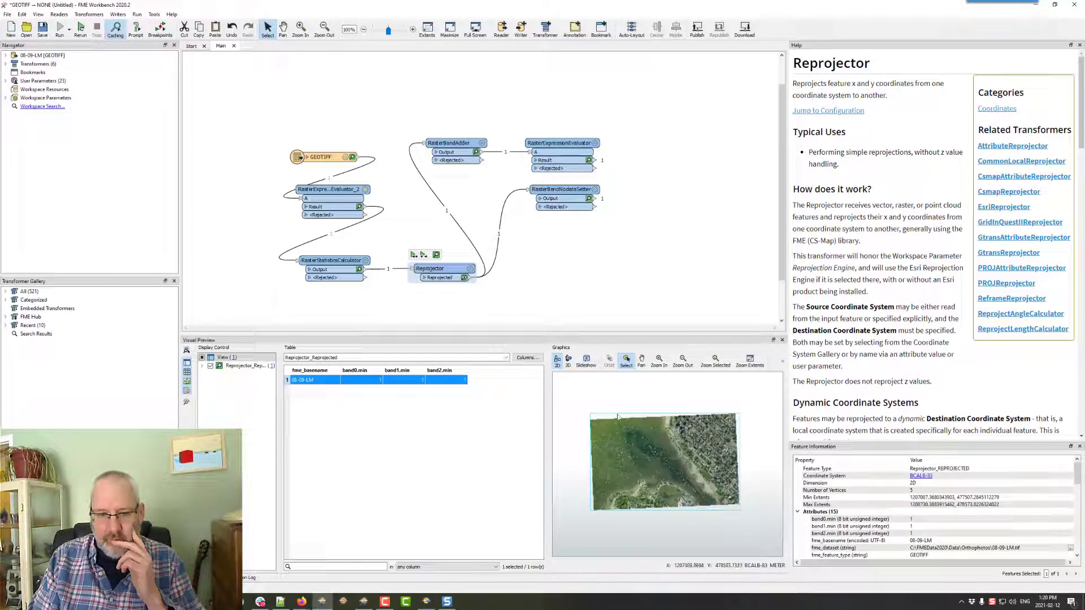
left_click(607, 416)
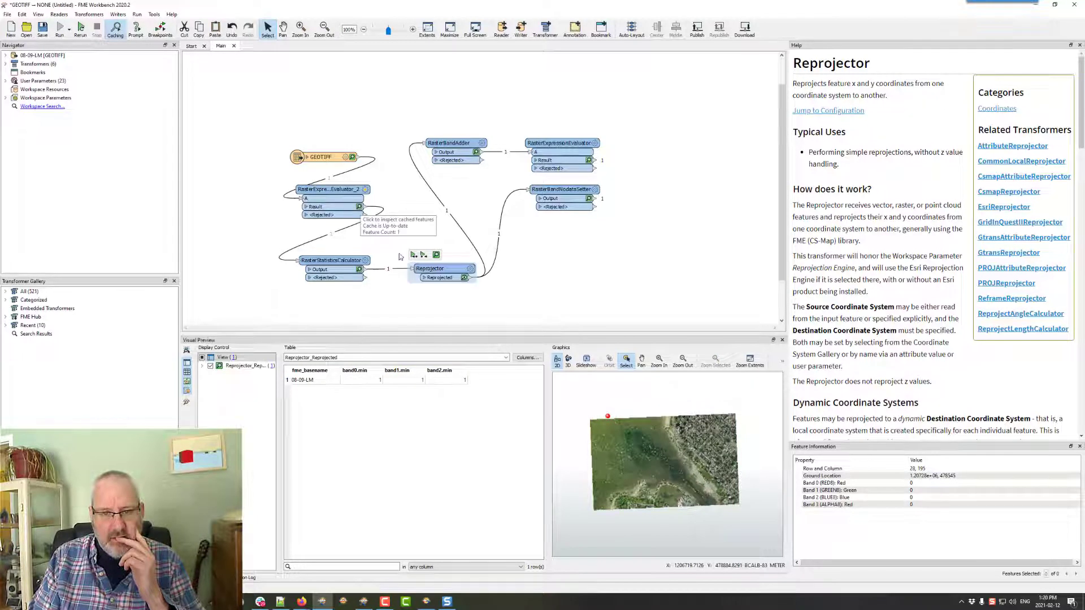
- Compare the RasterExpressionEvaluator_2 and Reprojector previews, then view the Reprojector's raster parameters
left_click(360, 207)
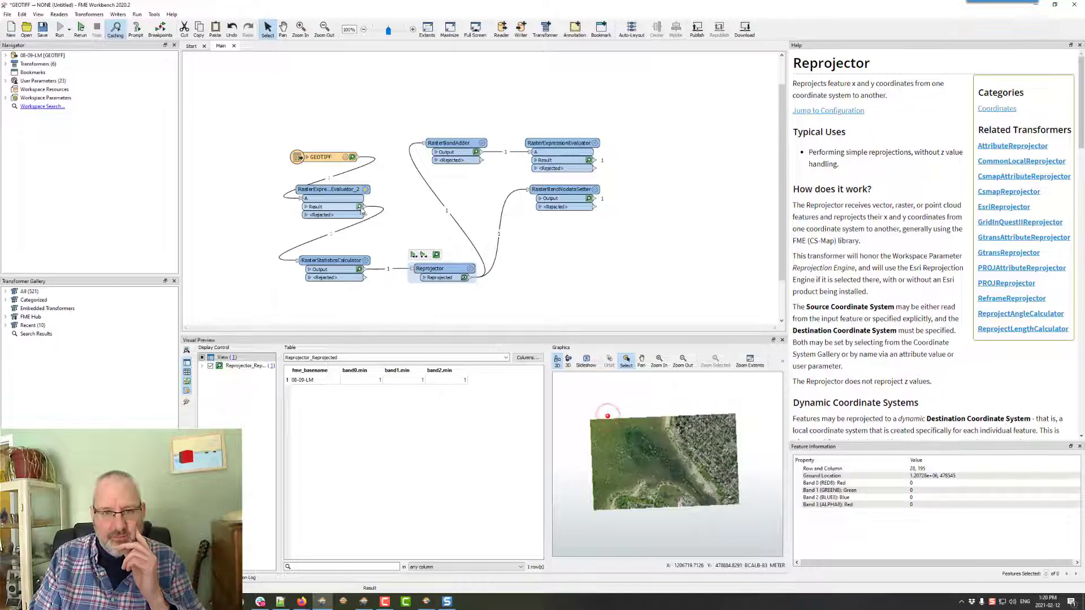
left_click(464, 278)
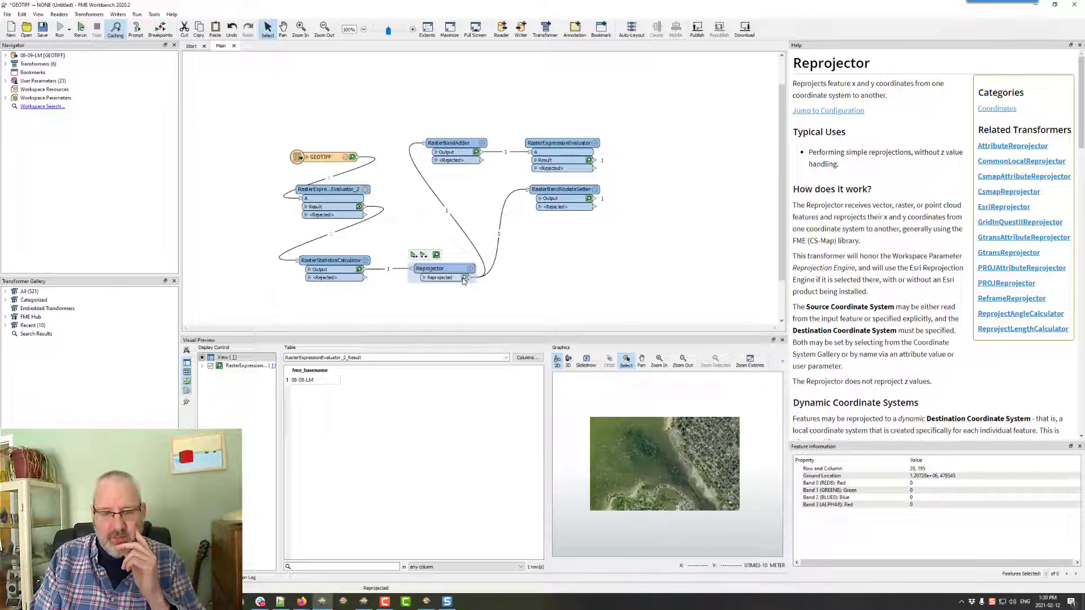
left_click(636, 416)
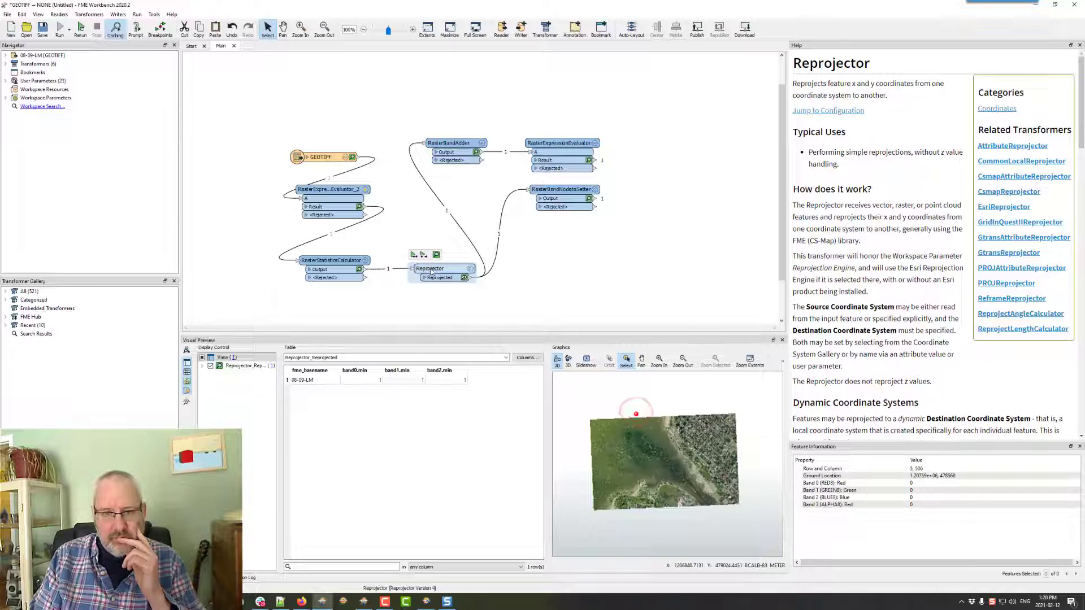
left_click(471, 269)
left_click(484, 326)
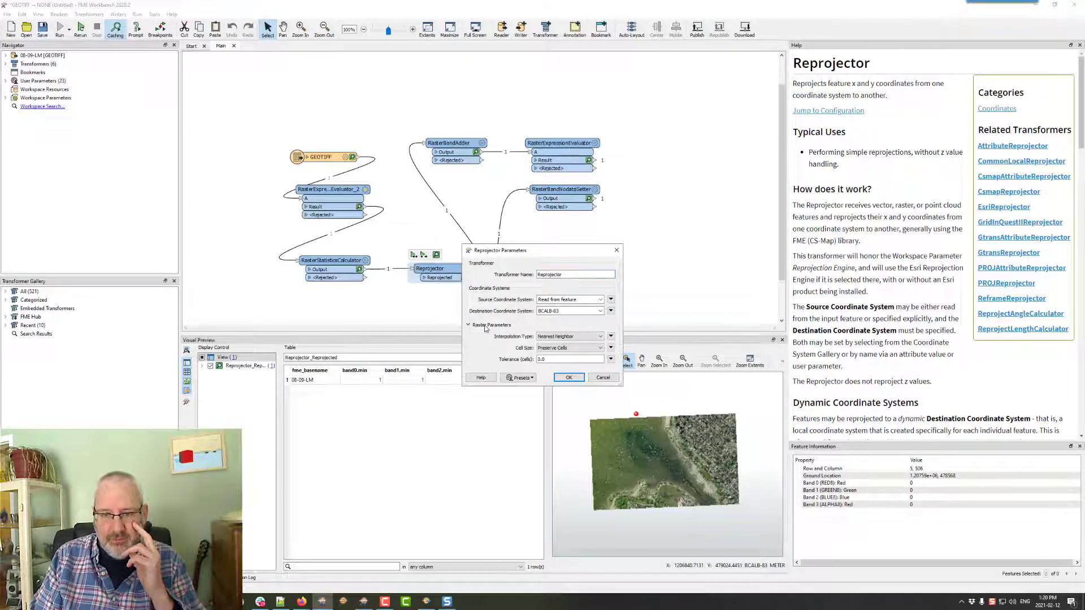
- Delete the RasterStatisticsCalculator, rerun, and query pixel values along the raster's edge
left_click(602, 378)
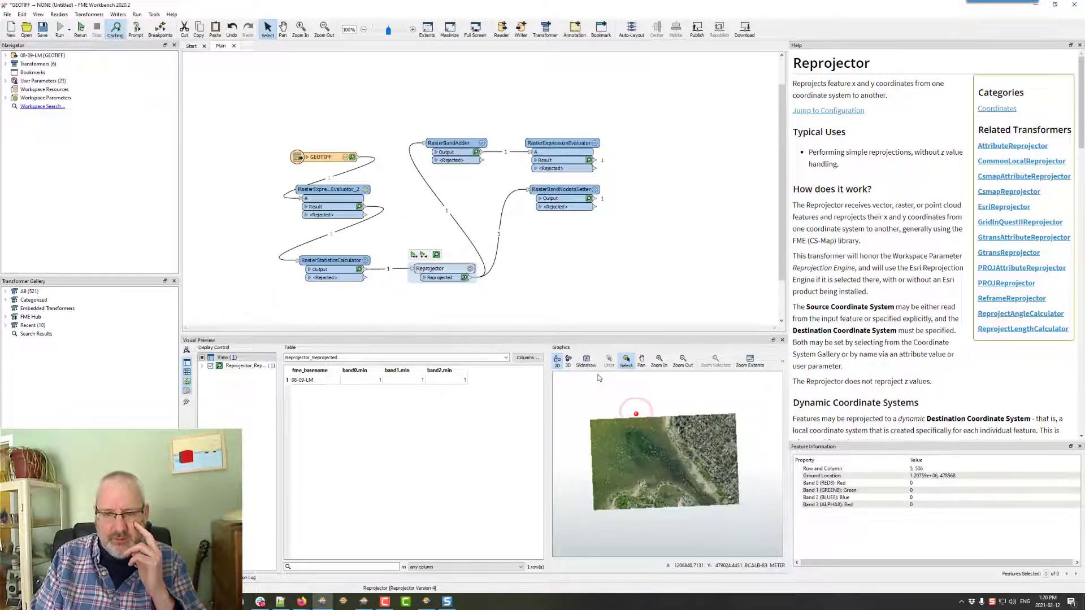
left_click(332, 260)
key("Delete")
left_click(332, 263)
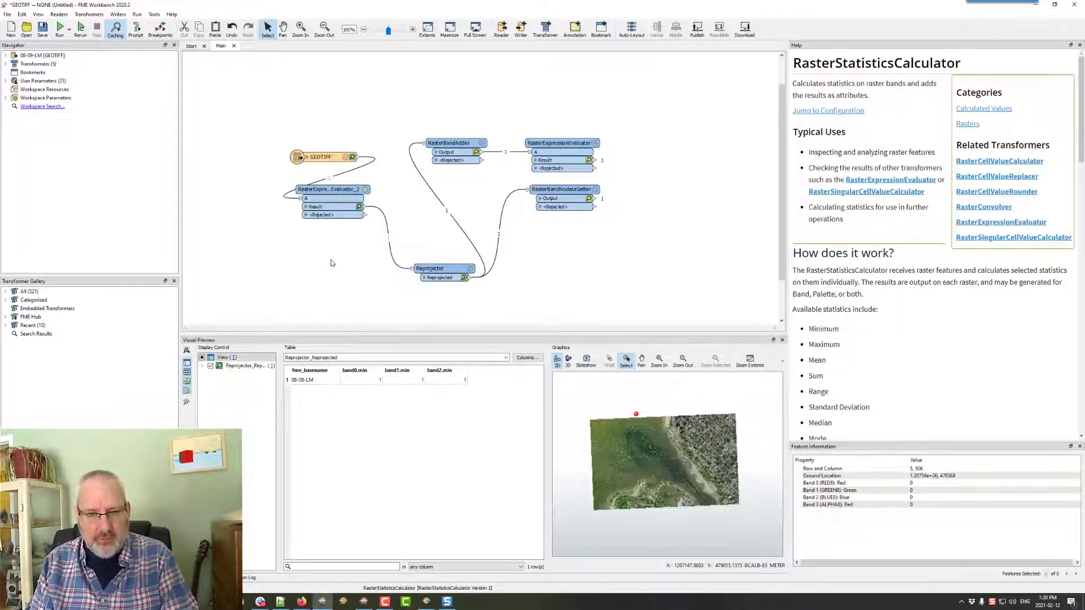
key("ctrl+r")
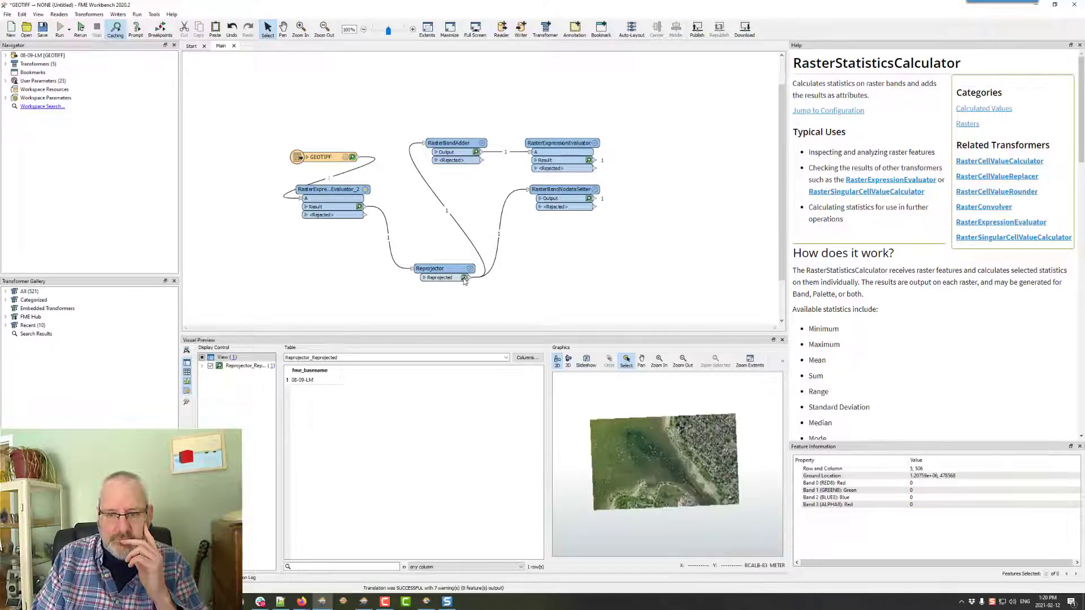
left_click(626, 415)
left_click(606, 418)
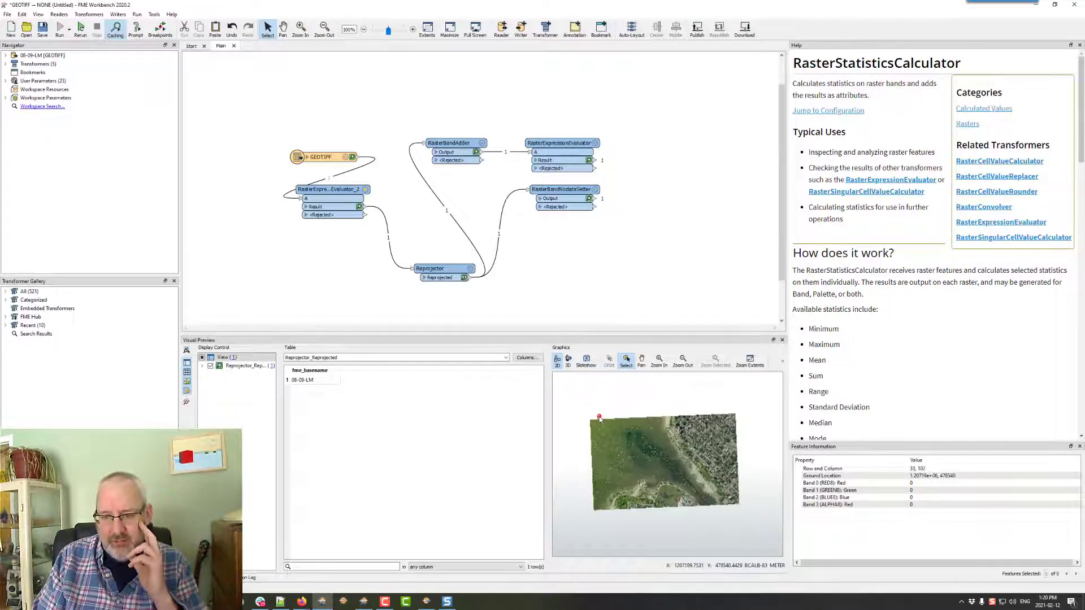
- Copy and paste the Reprojector to create Reprojector_2
left_click(357, 160)
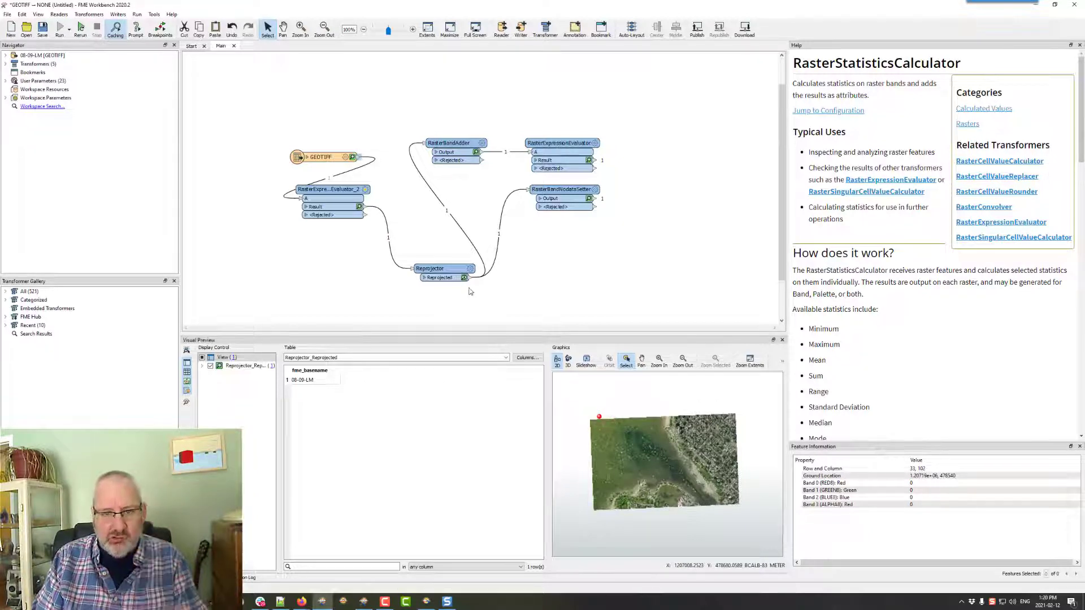
left_click(438, 268)
key("ctrl+c")
key("ctrl+v")
- Connect the GEOTIFF output directly to Reprojector_2, run, and query pixel values in its preview
left_click_drag(396, 91, 407, 101)
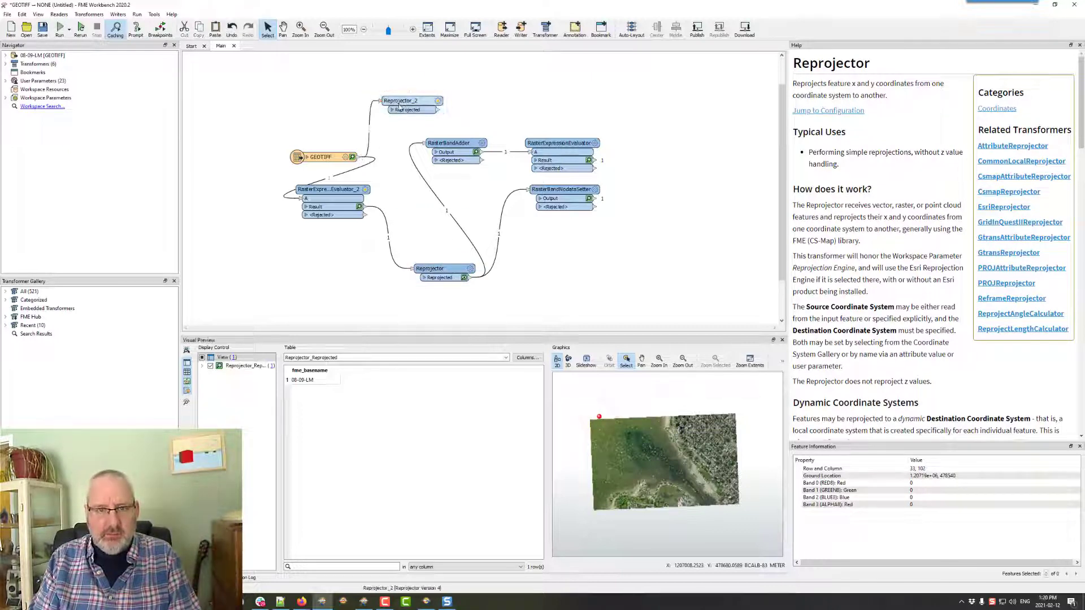
key("ctrl+r")
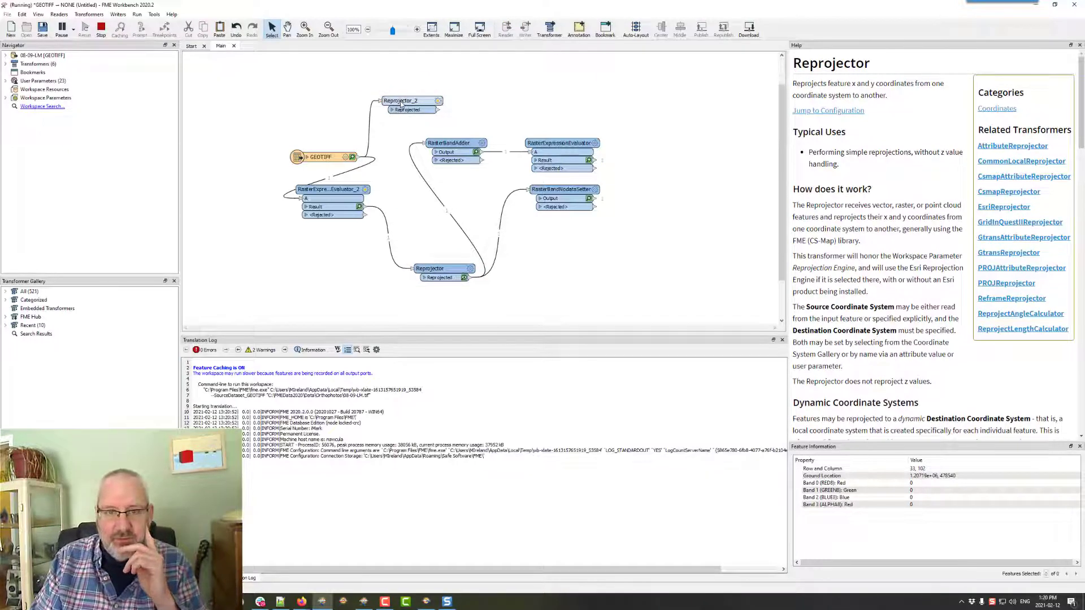
left_click(432, 111)
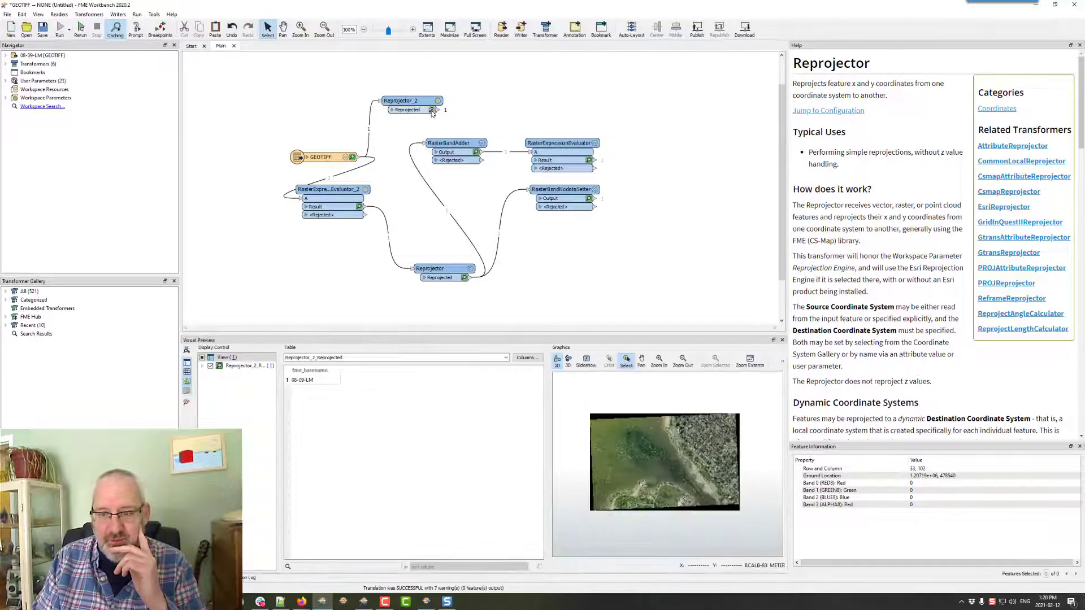
left_click(598, 418)
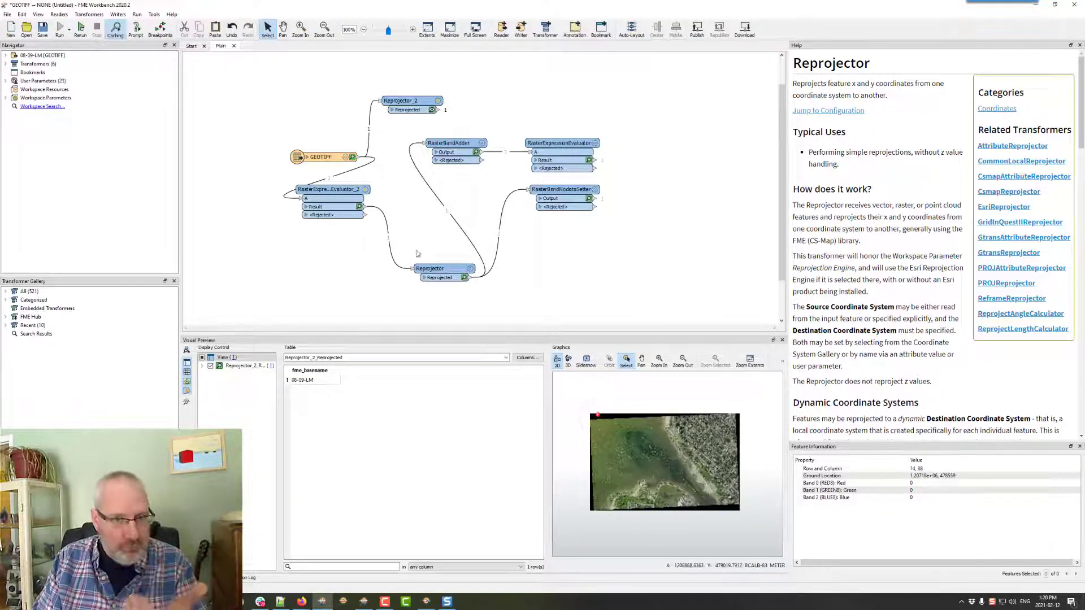
- Delete the Alpha8 band expression from RasterExpressionEvaluator_2, leaving Red8, Green8, Blue8, and rerun the workspace
double_click(368, 194)
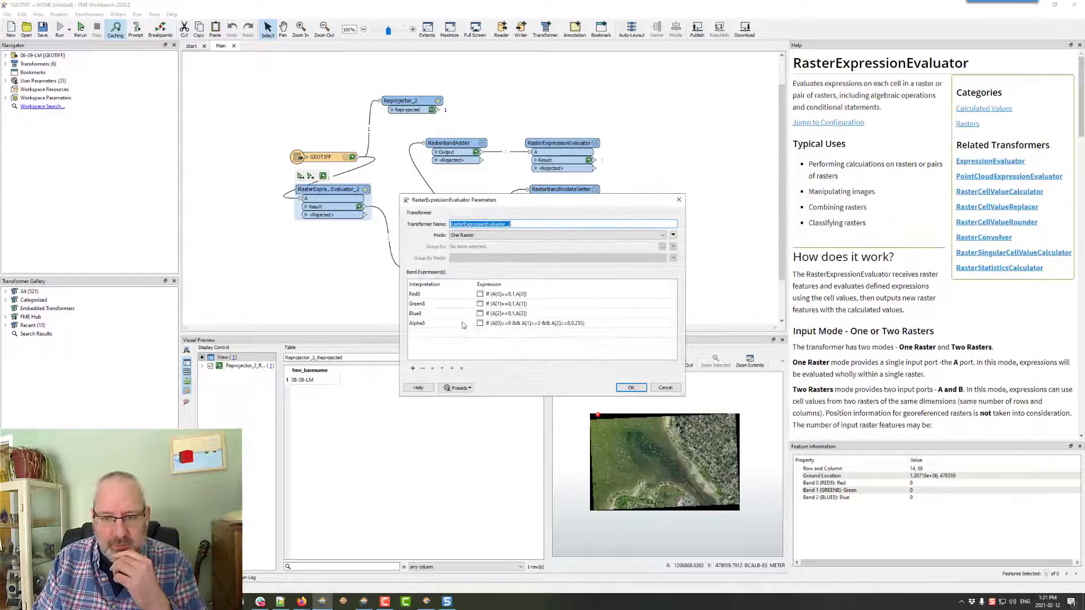
left_click(458, 326)
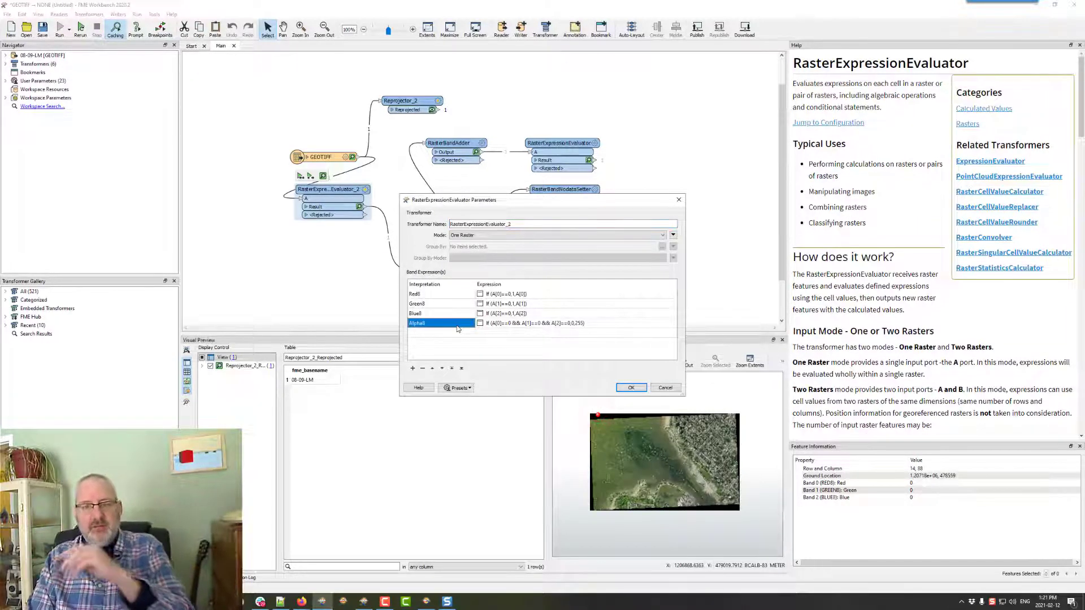
left_click(421, 370)
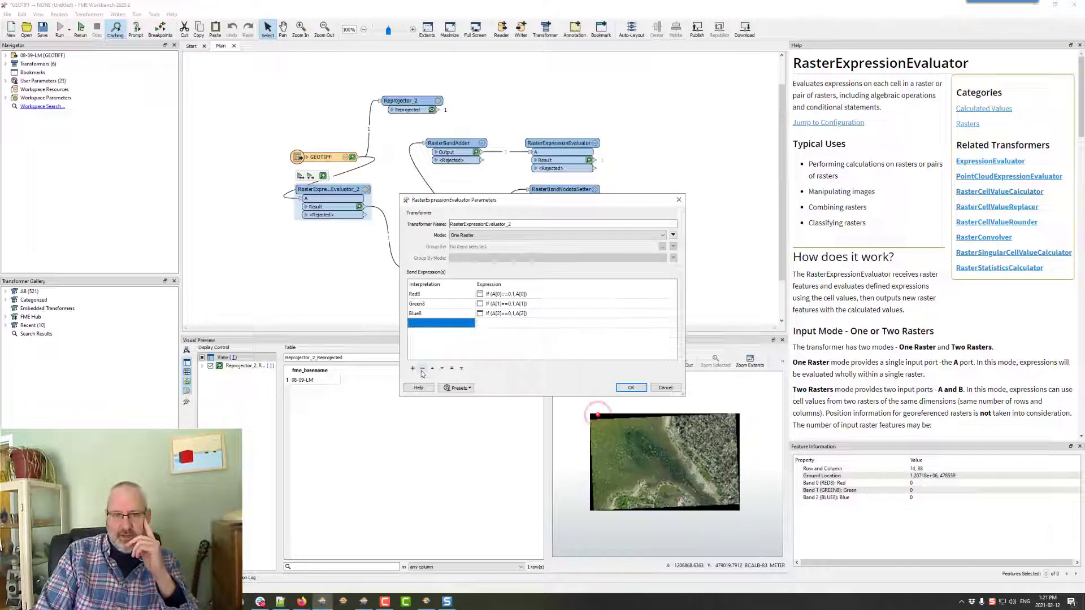
left_click(631, 389)
left_click(334, 287)
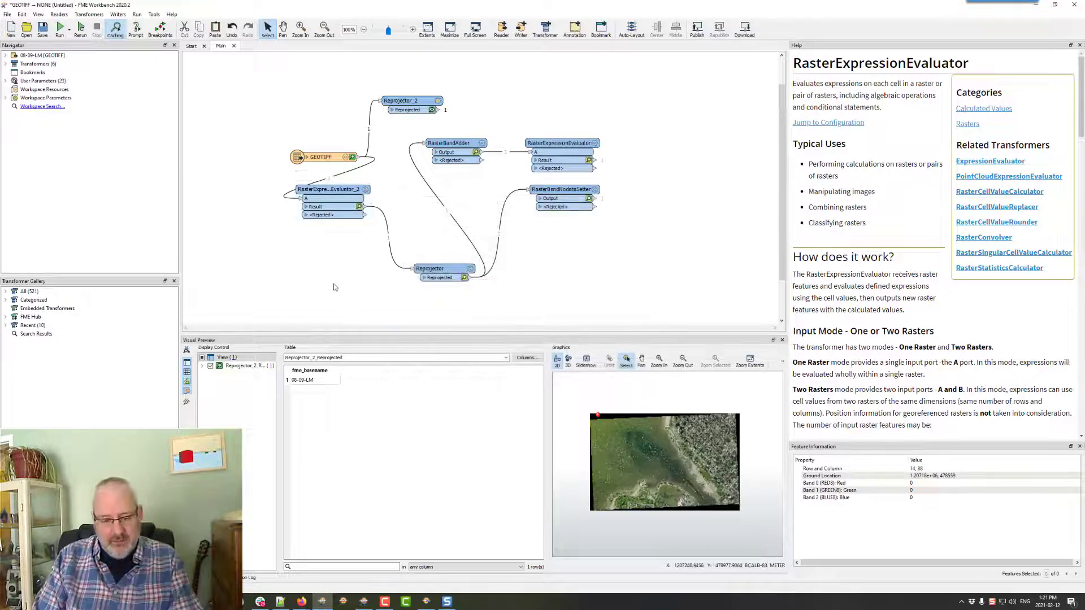
key("F5")
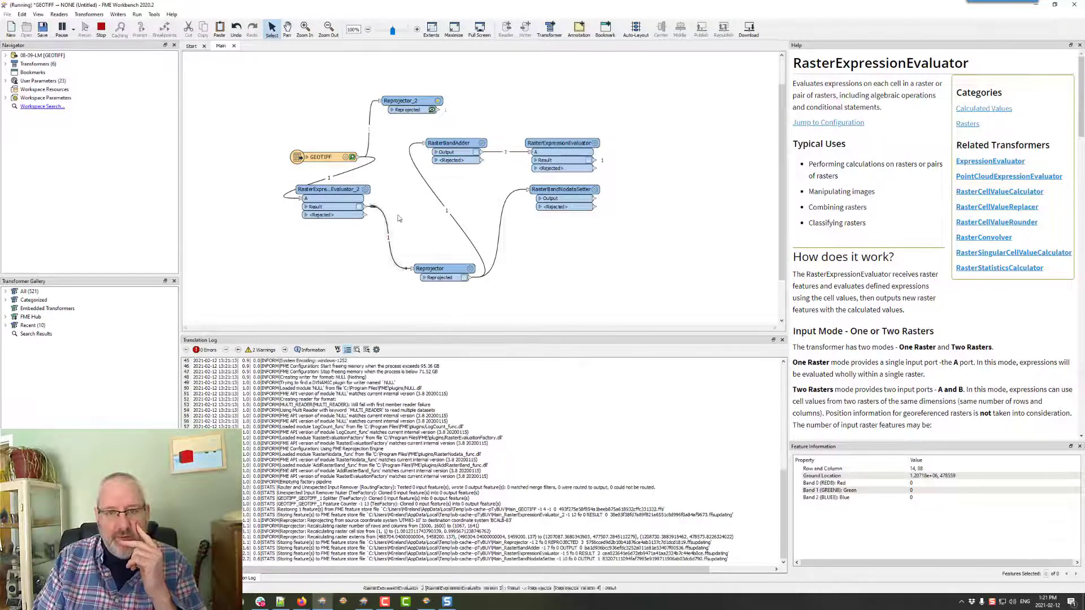
- Check a border pixel's band values in the reprojected output, then delete the redundant Reprojector_2
left_click(464, 278)
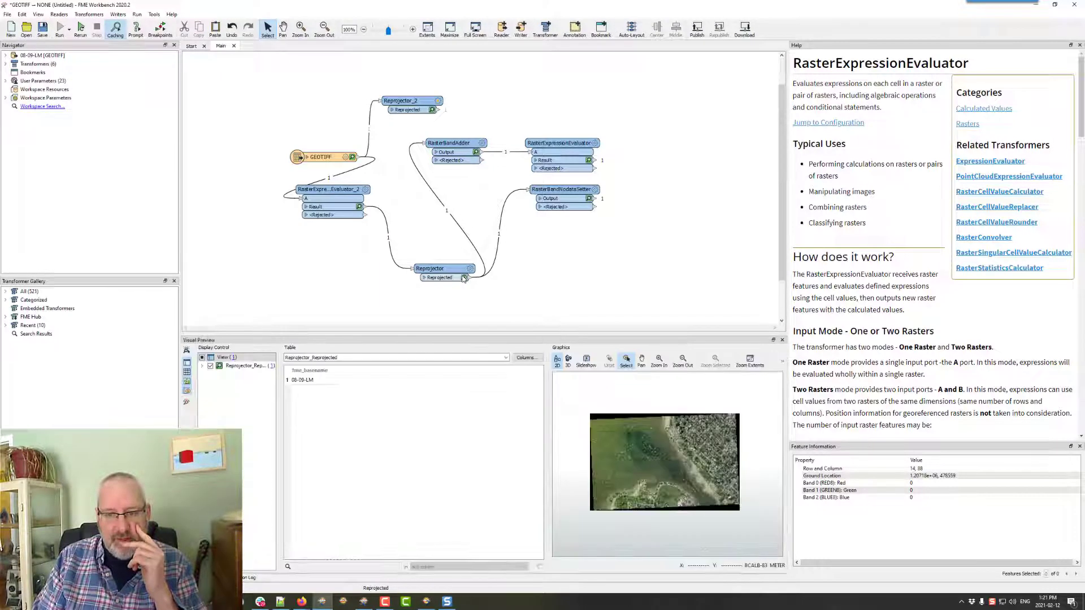
left_click(604, 416)
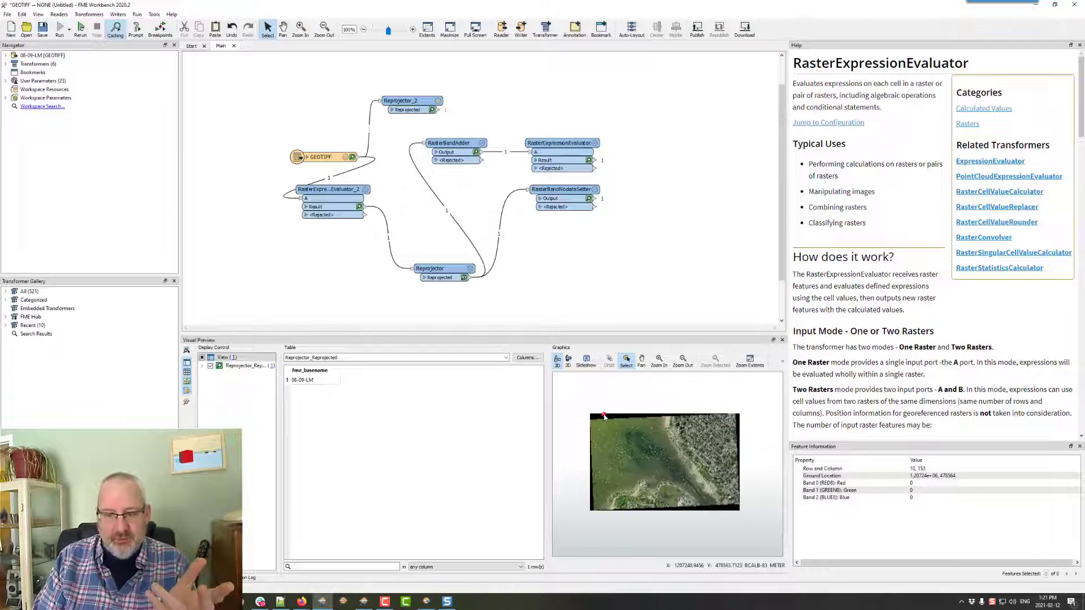
left_click(402, 102)
key("Delete")
- Move the Reprojector beside RasterExpressionEvaluator_2 and preview the RasterBandAdder and RasterExpressionEvaluator results
left_click_drag(432, 264, 327, 229)
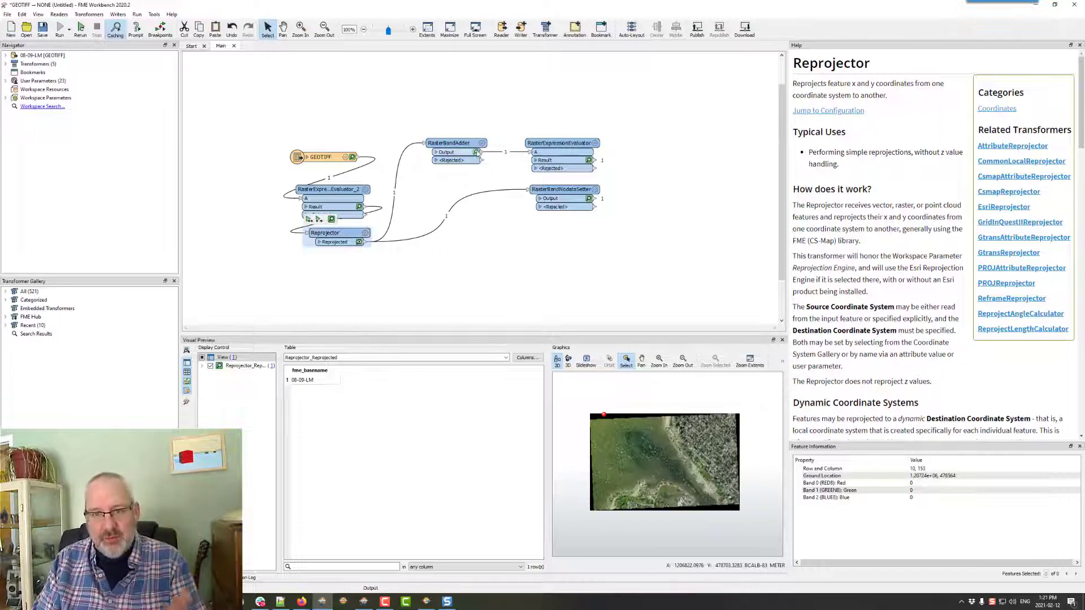
left_click(476, 153)
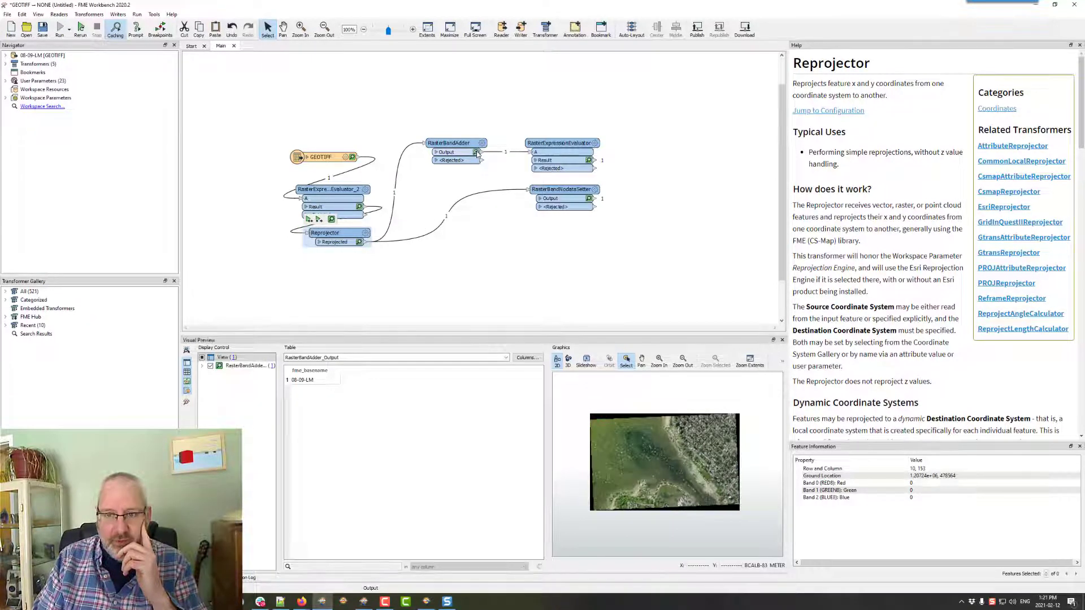
left_click(589, 161)
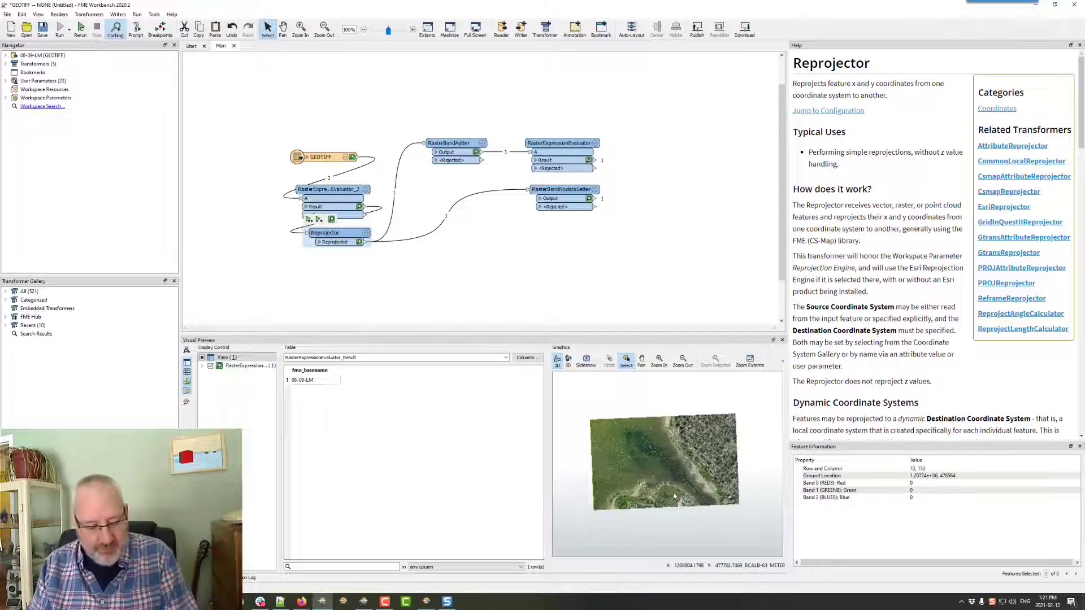
scroll(673, 494, "up", 5)
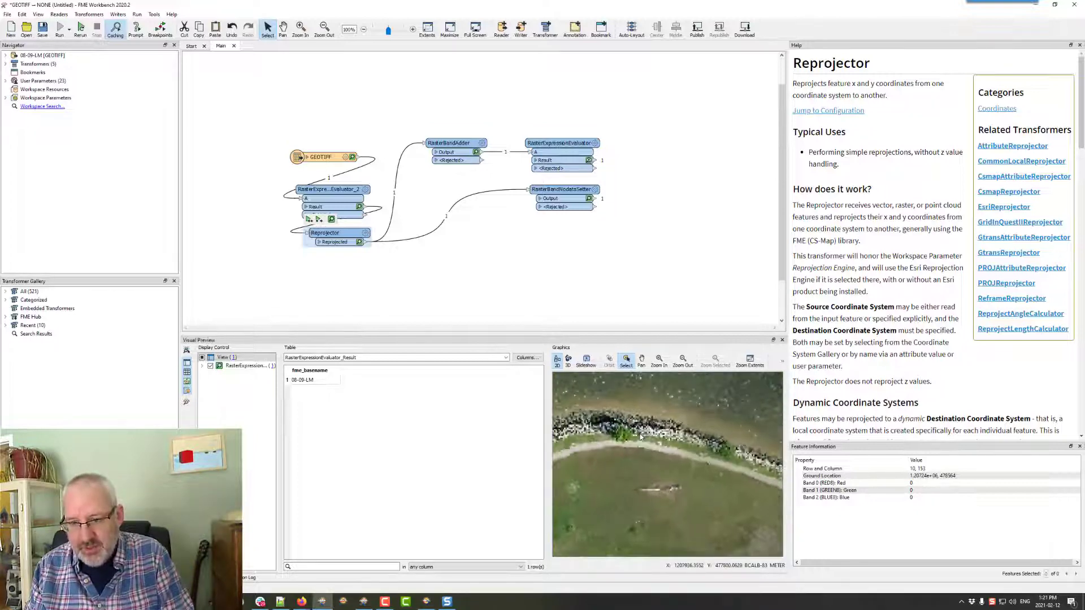
scroll(640, 437, "up", 4)
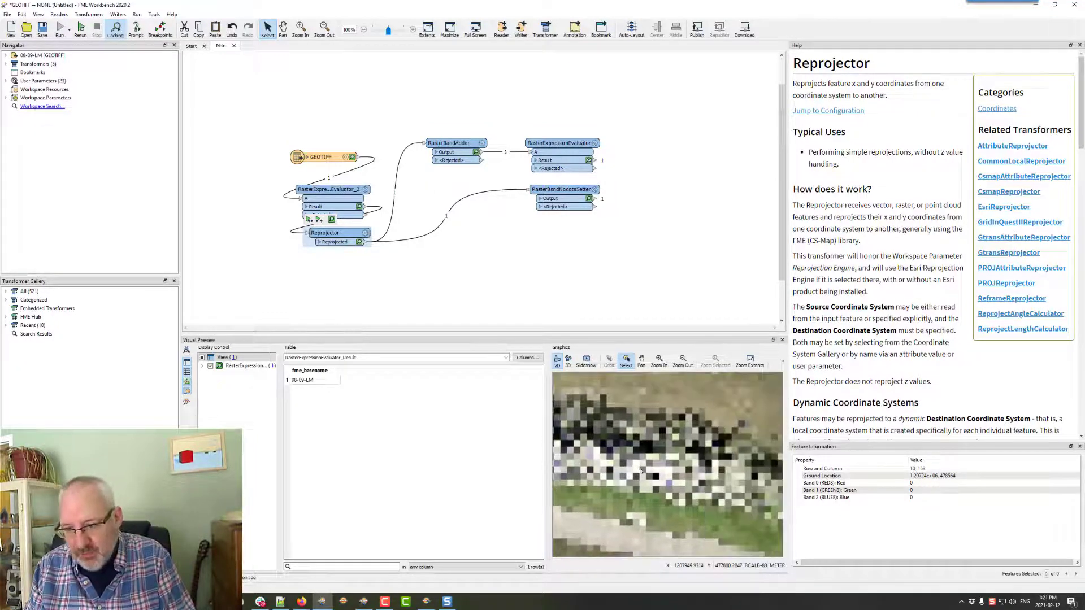
- Inspect band values of several dark and lighter pixels, confirming border cells read 1,1,1
left_click(715, 465)
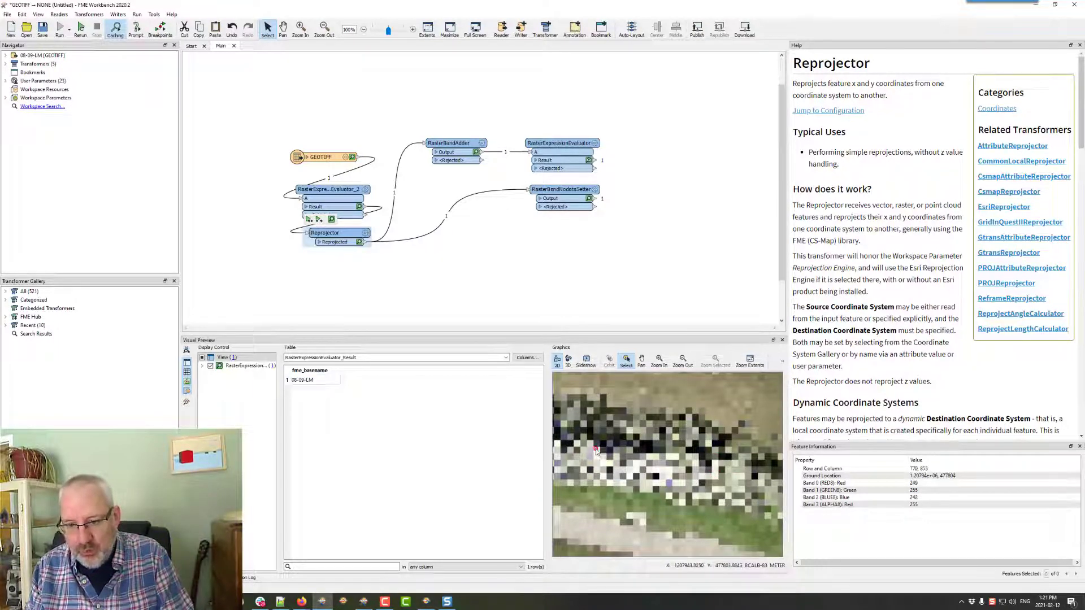
left_click(644, 446)
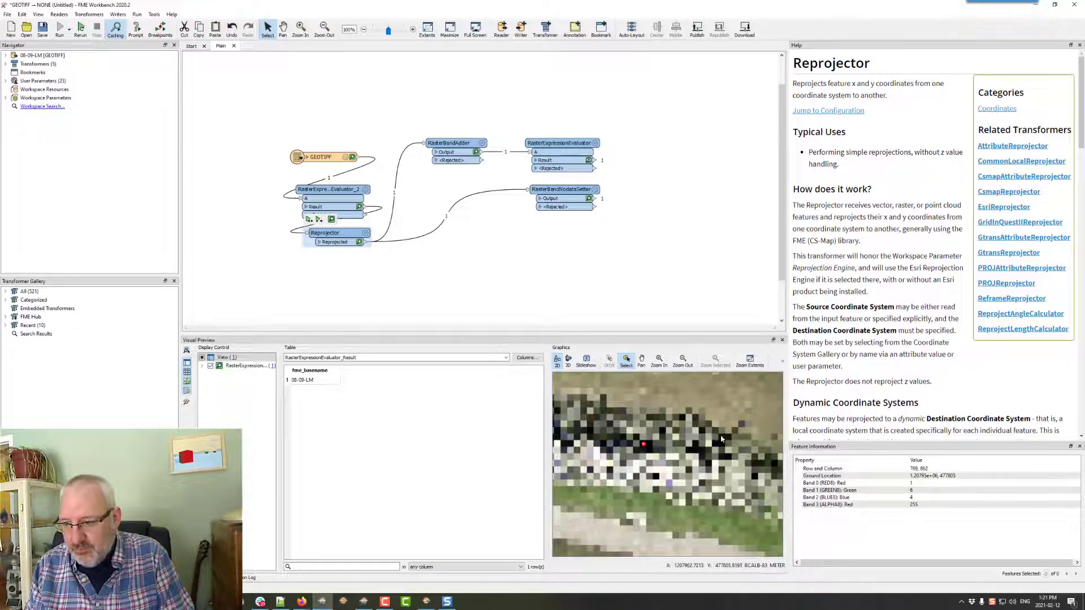
left_click(723, 436)
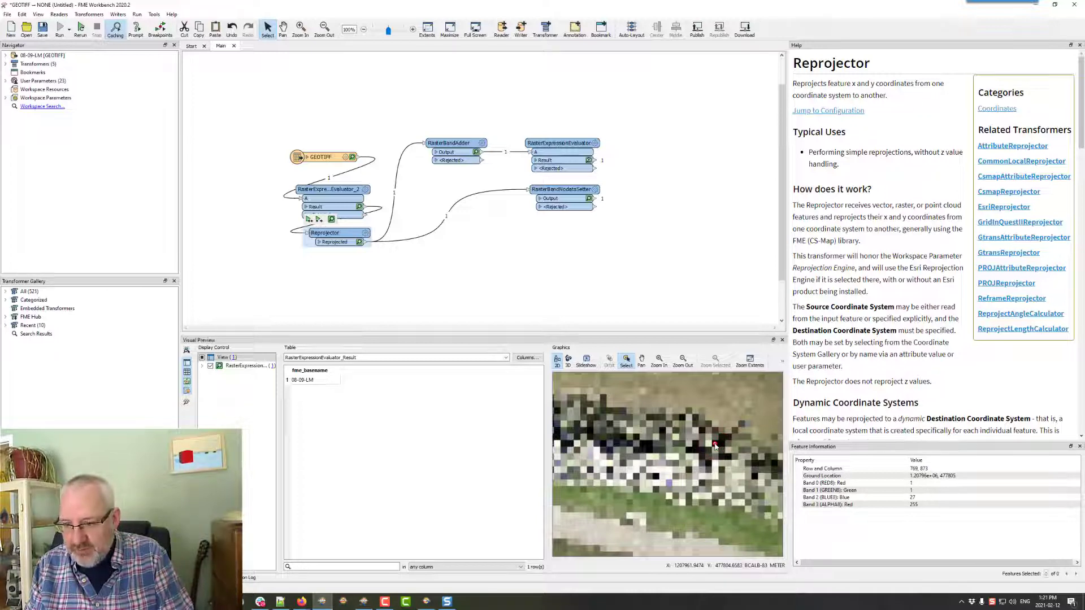
left_click(728, 435)
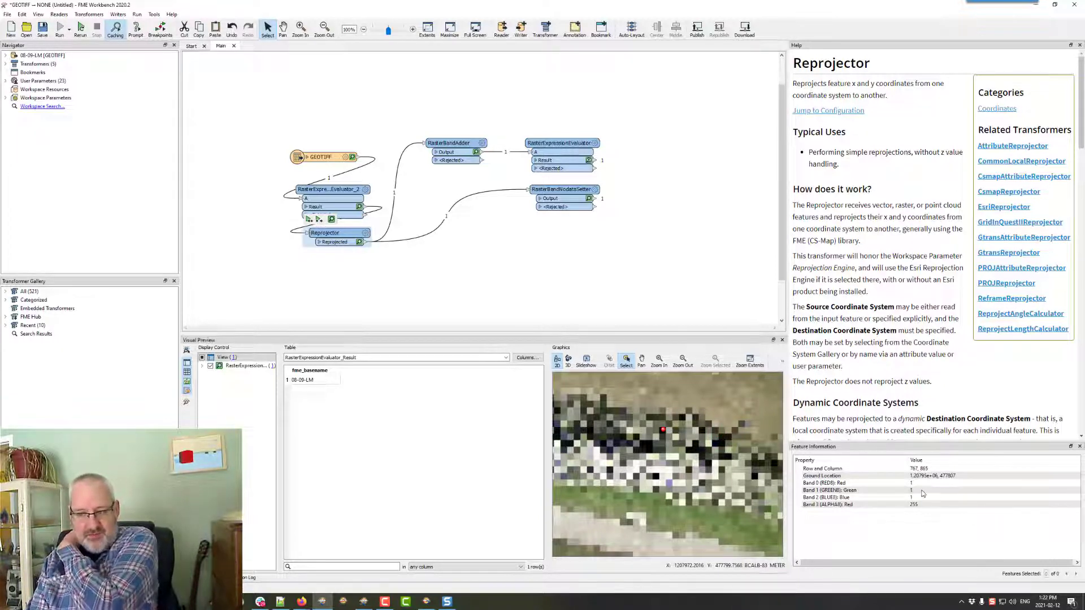
left_click(669, 430)
scroll(664, 433, "down", 5)
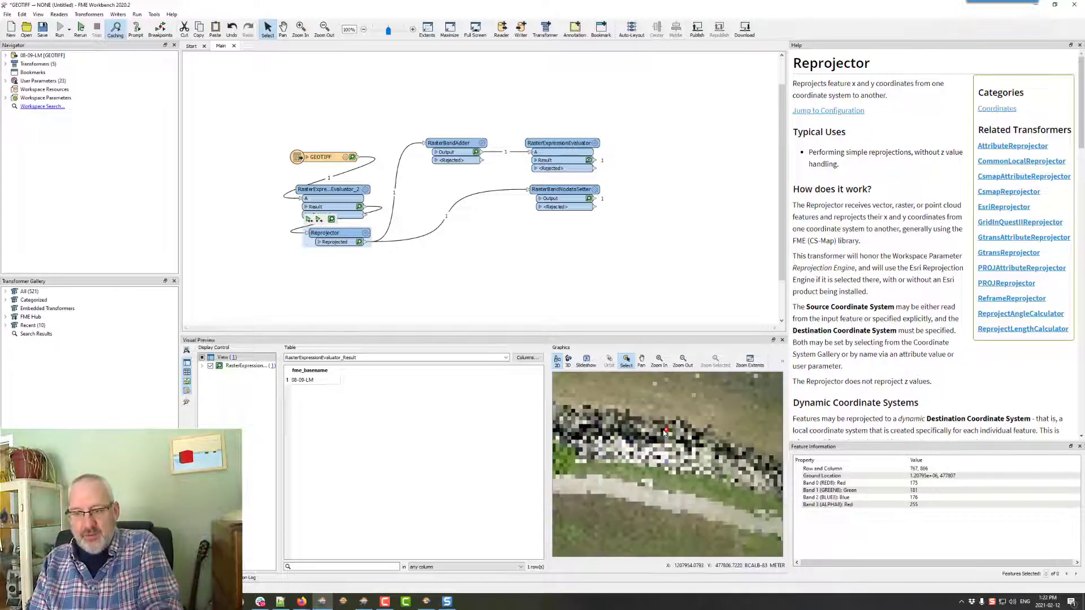
scroll(664, 432, "down", 4)
- Read band values at the raster's edge and preview the RasterBandNodataSetter output
scroll(652, 415, "down", 1)
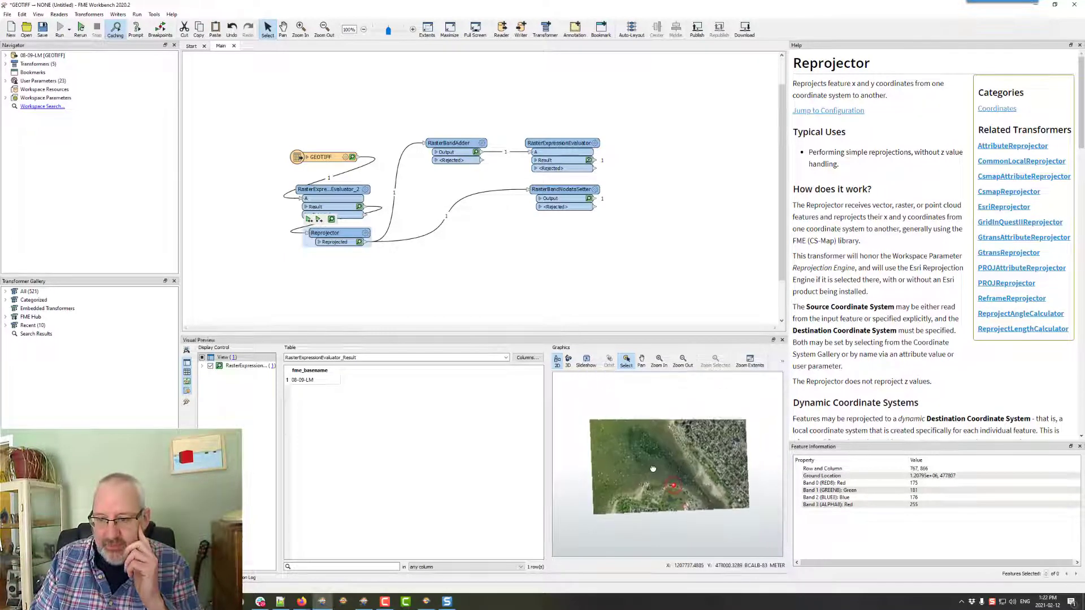
left_click(614, 416)
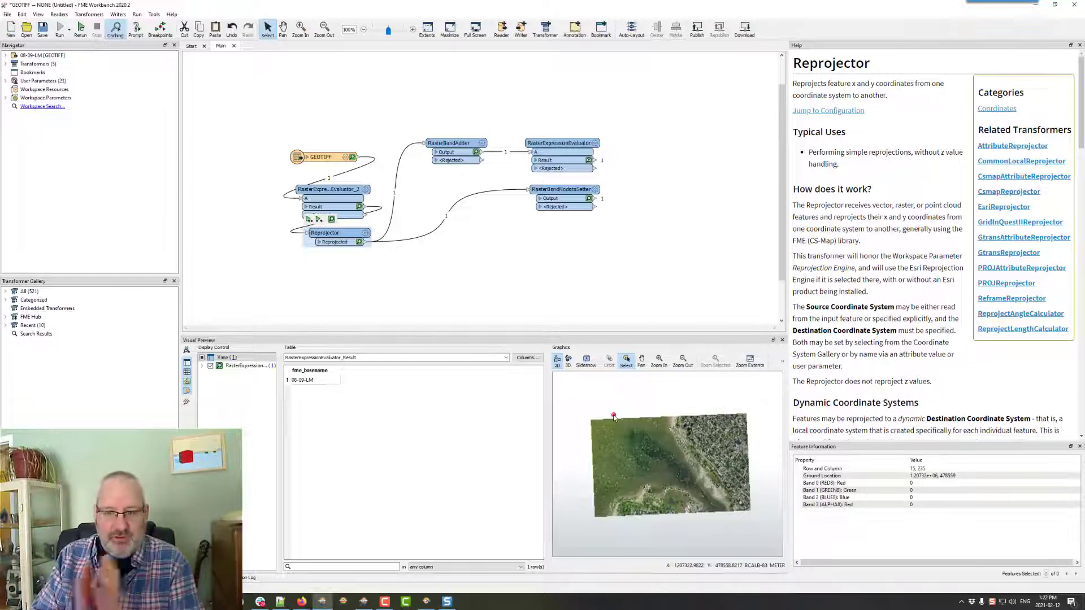
left_click(614, 416)
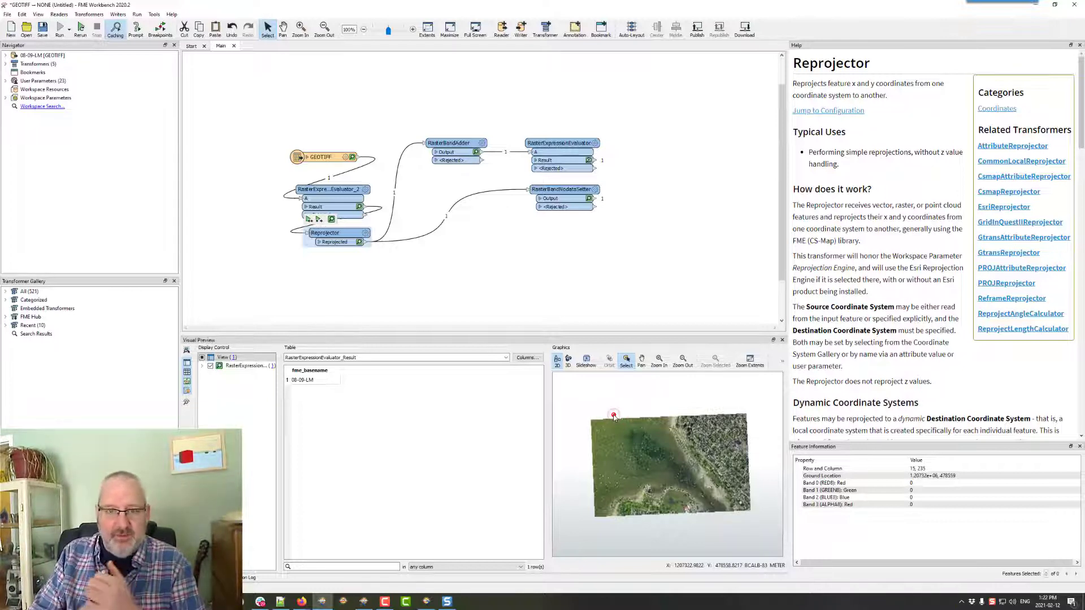
left_click(614, 416)
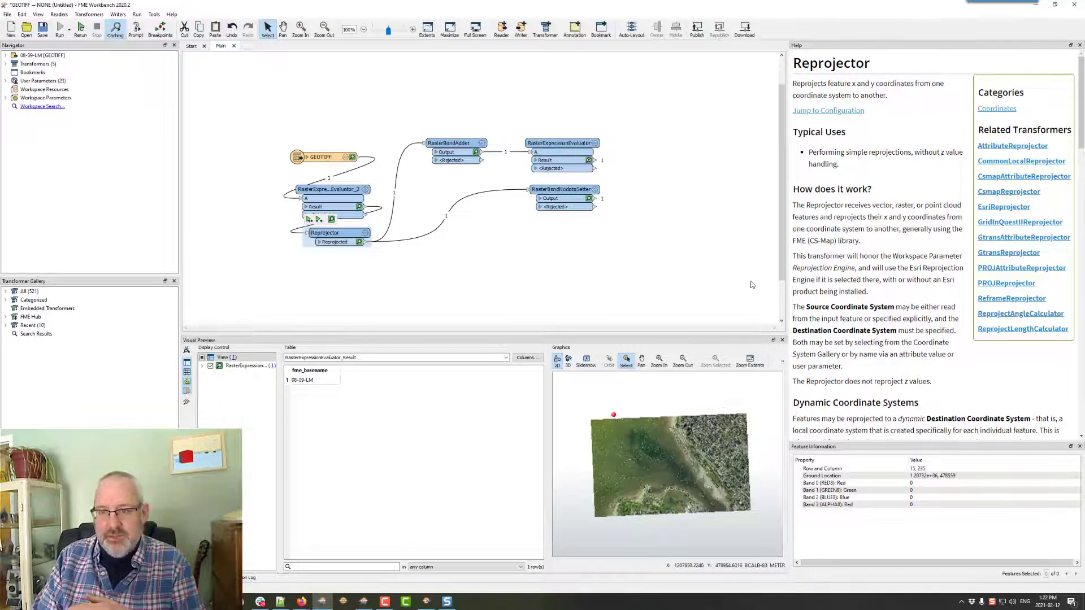
left_click(588, 199)
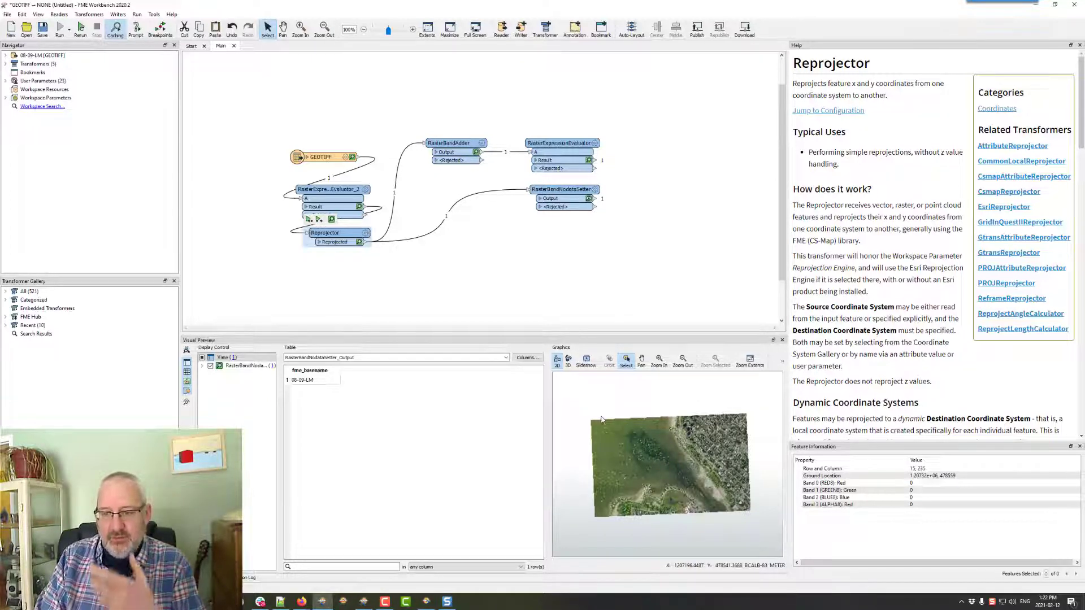
- Realign RasterExpressionEvaluator_2 and Reprojector, then preview the BCALB-83 raster where a pale pixel reads 250, 248, 246
left_click_drag(340, 195, 344, 185)
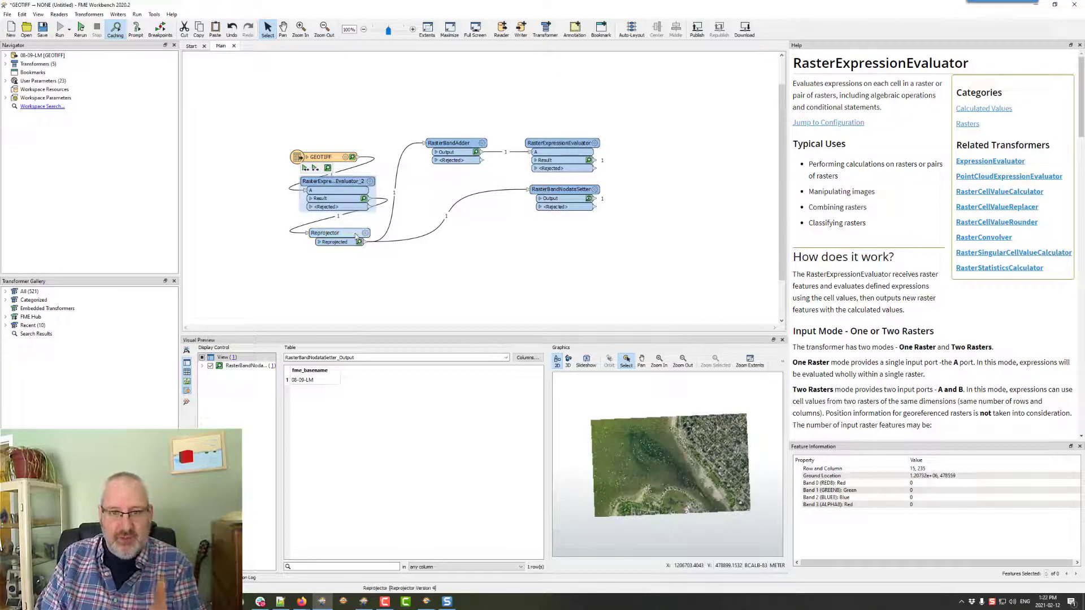
left_click_drag(342, 236, 340, 234)
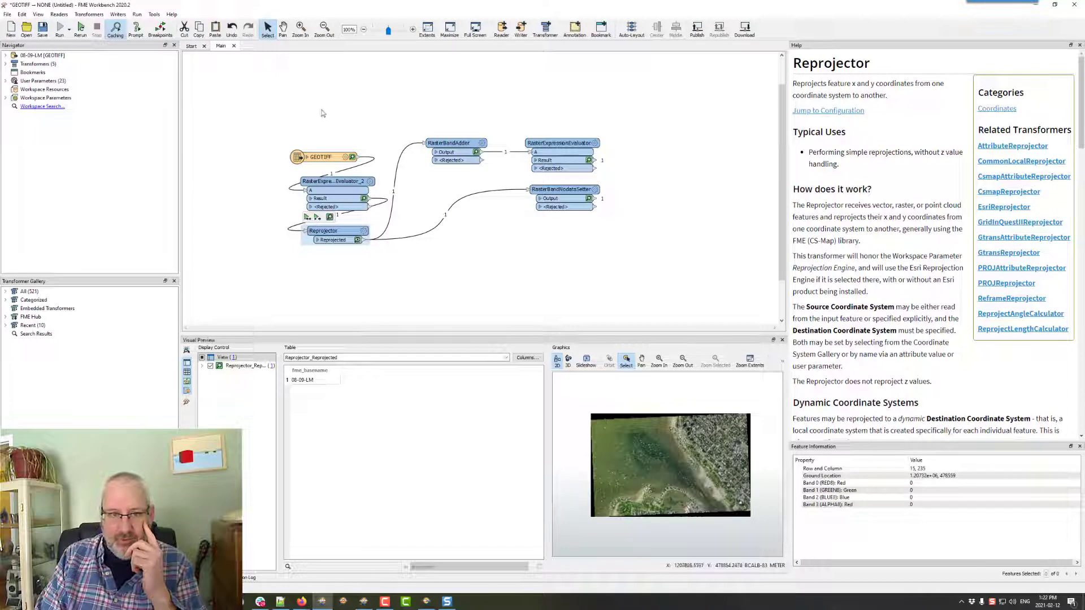
left_click(364, 199)
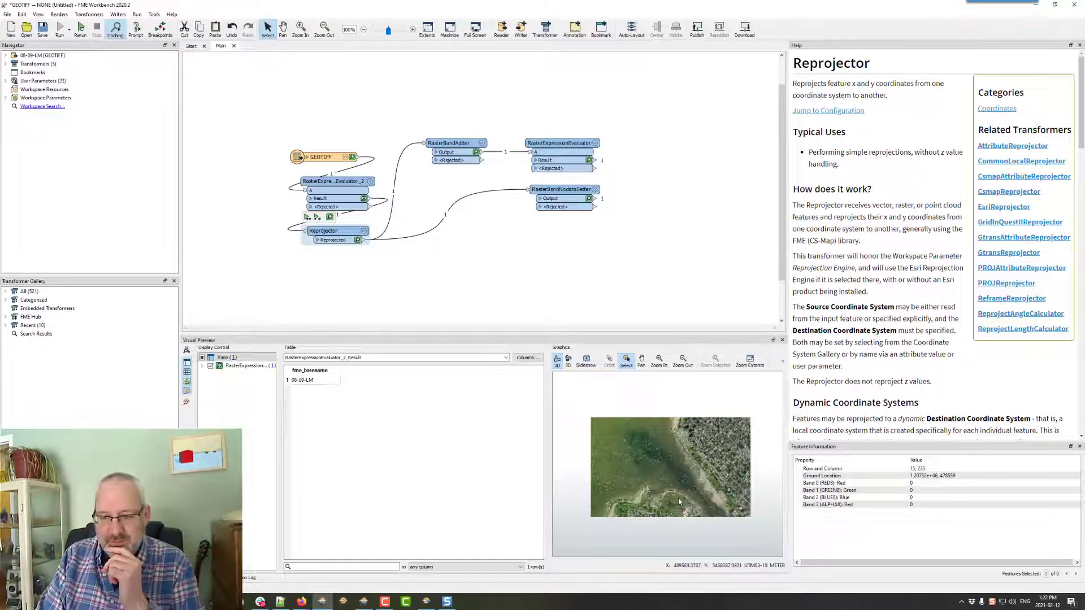
scroll(678, 498, "up", 3)
scroll(673, 486, "up", 5)
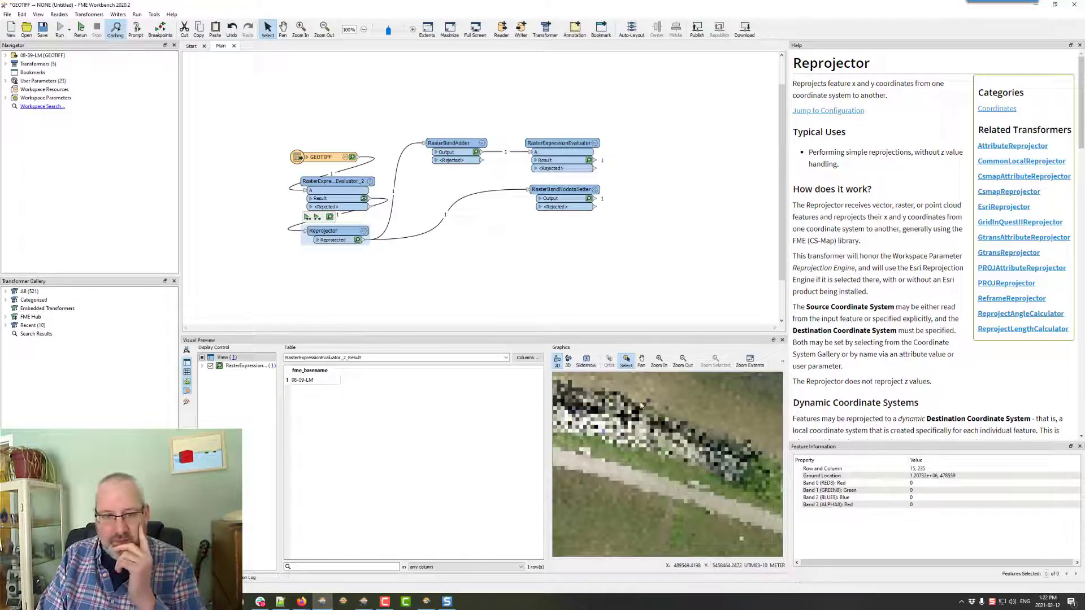
left_click(357, 240)
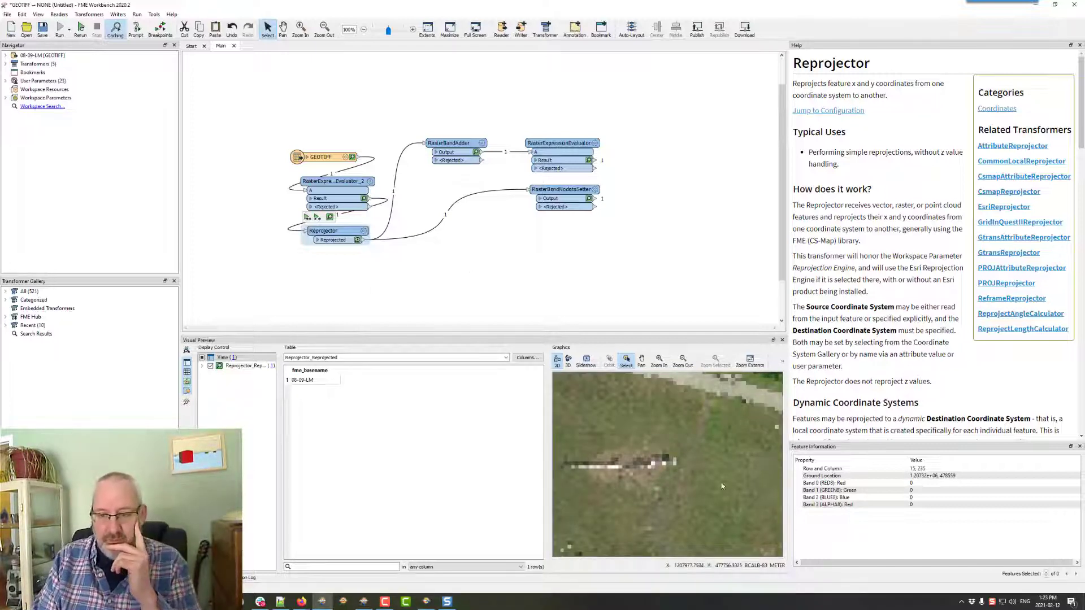
left_click(654, 466)
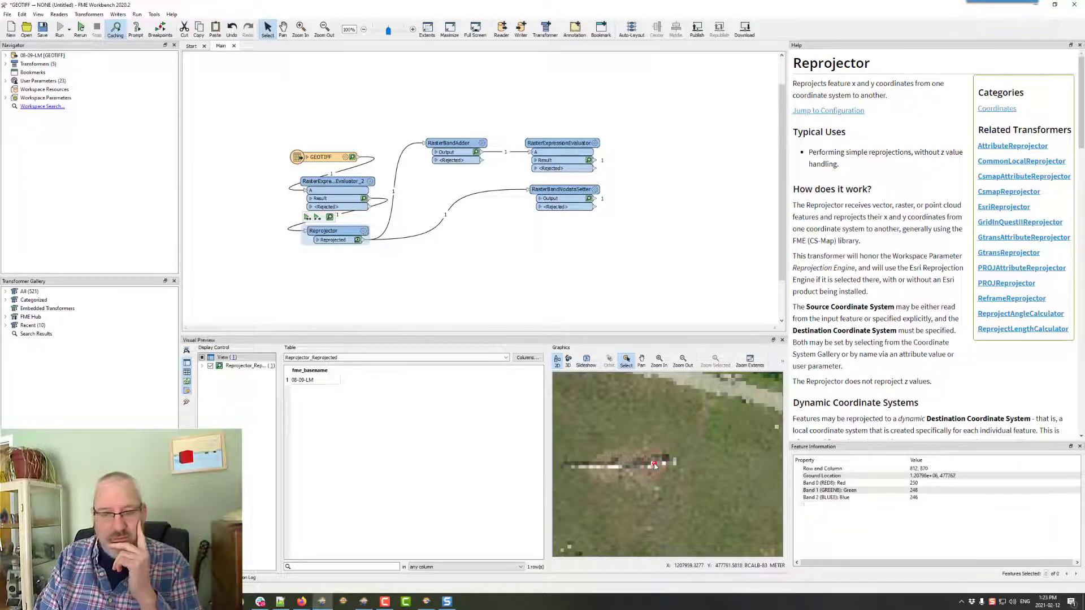